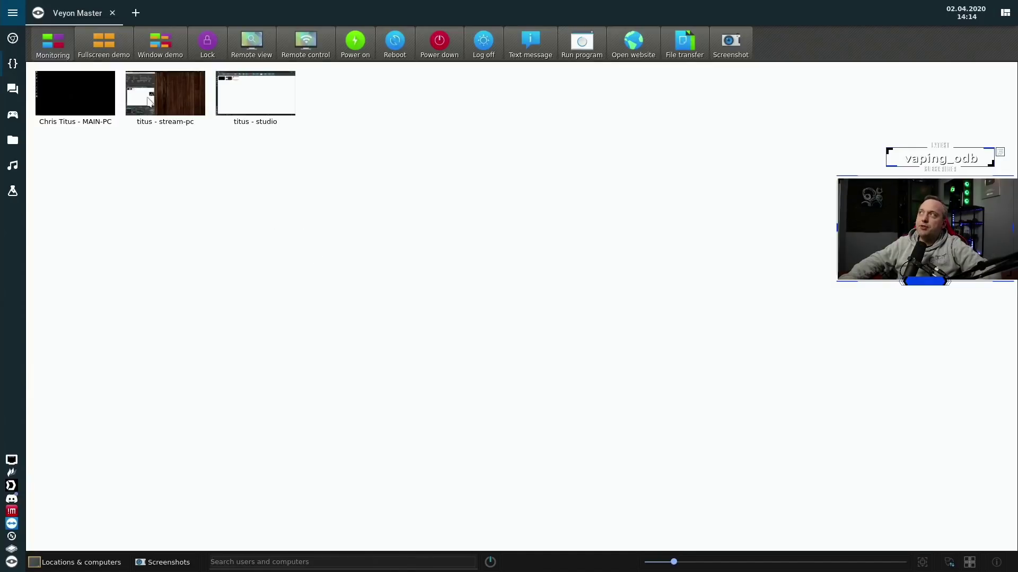
mouse_move(148, 104)
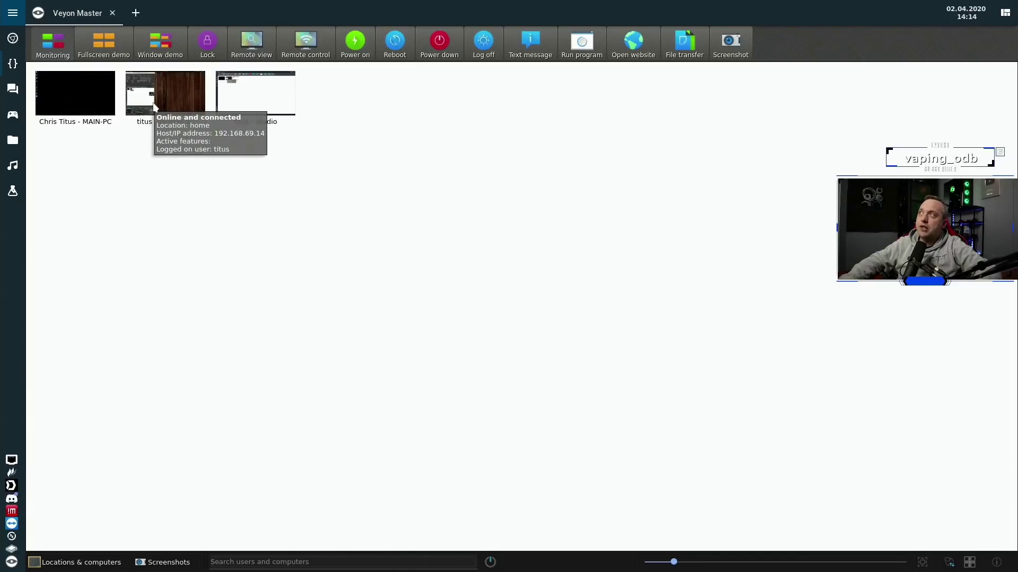
left_click(156, 104)
right_click(164, 100)
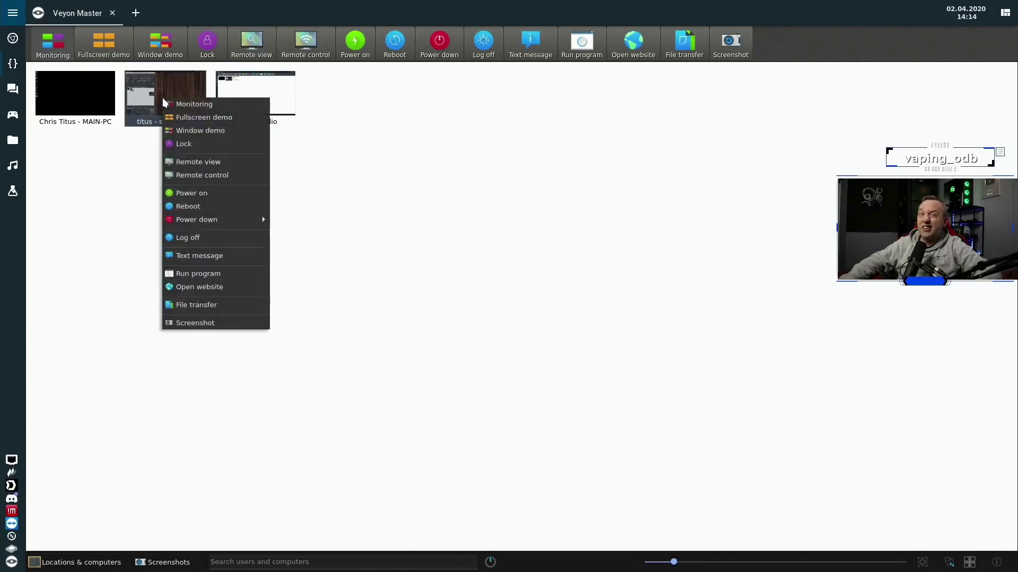
left_click(215, 166)
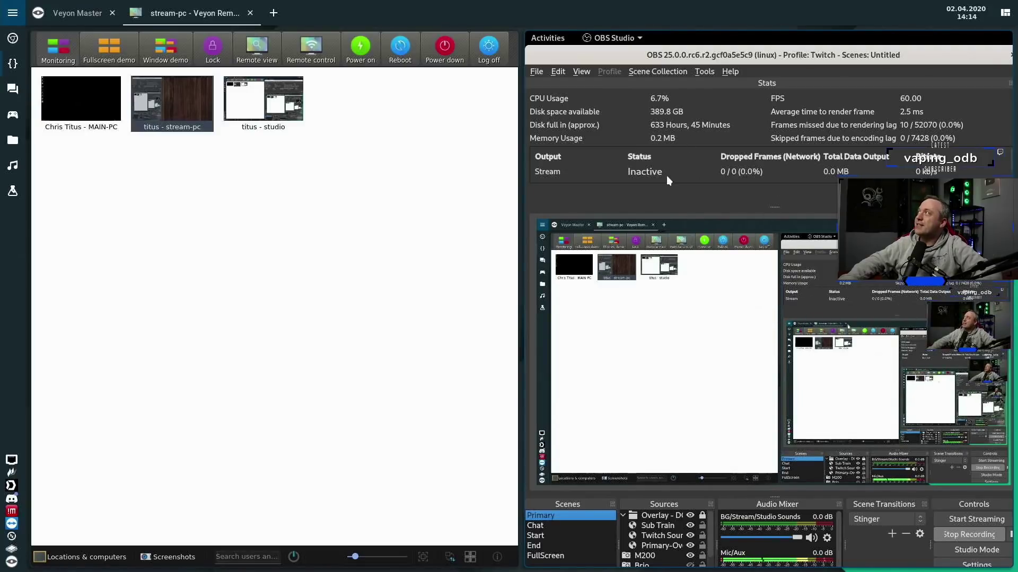
mouse_move(937, 85)
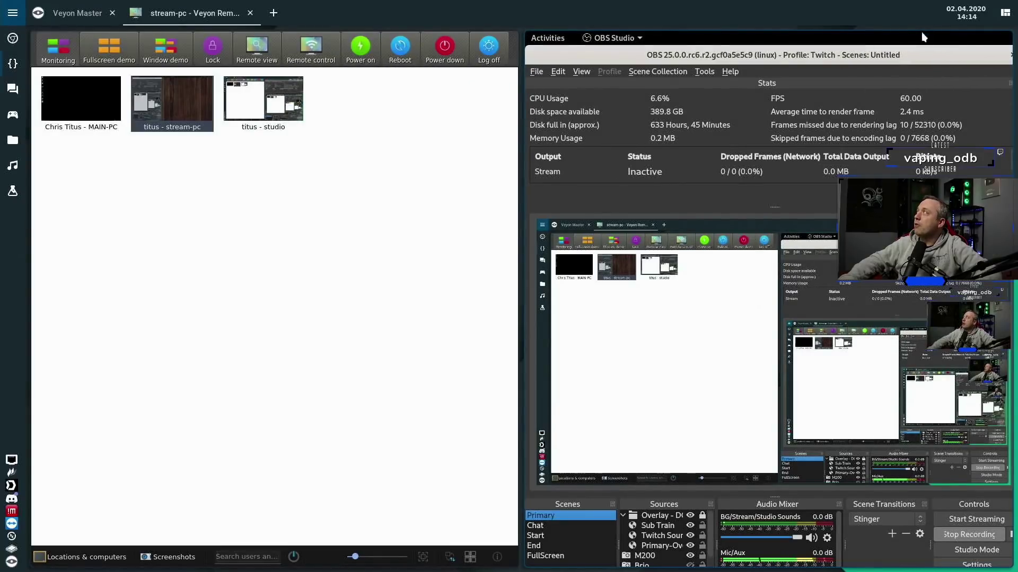
mouse_move(924, 28)
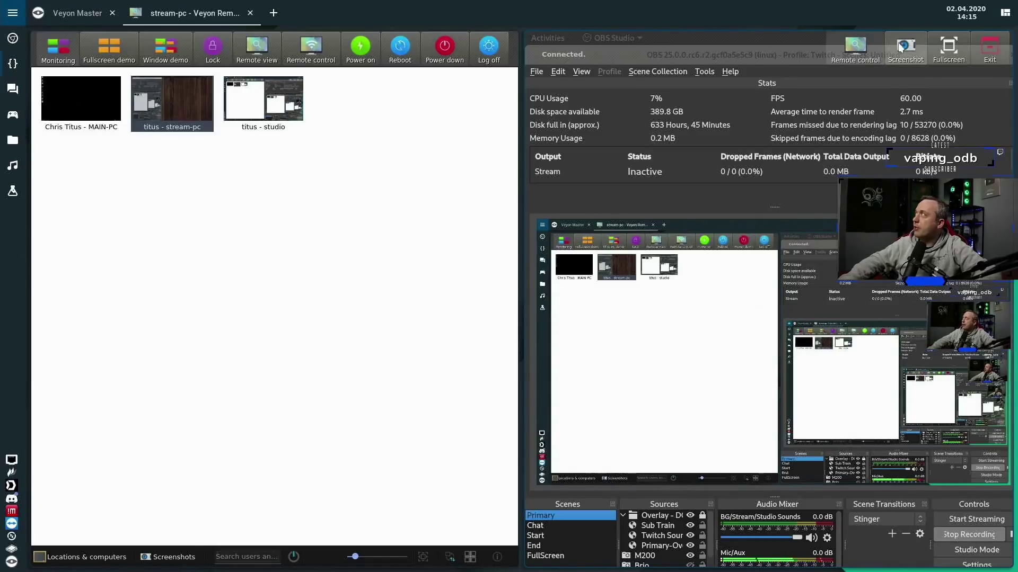
left_click(989, 49)
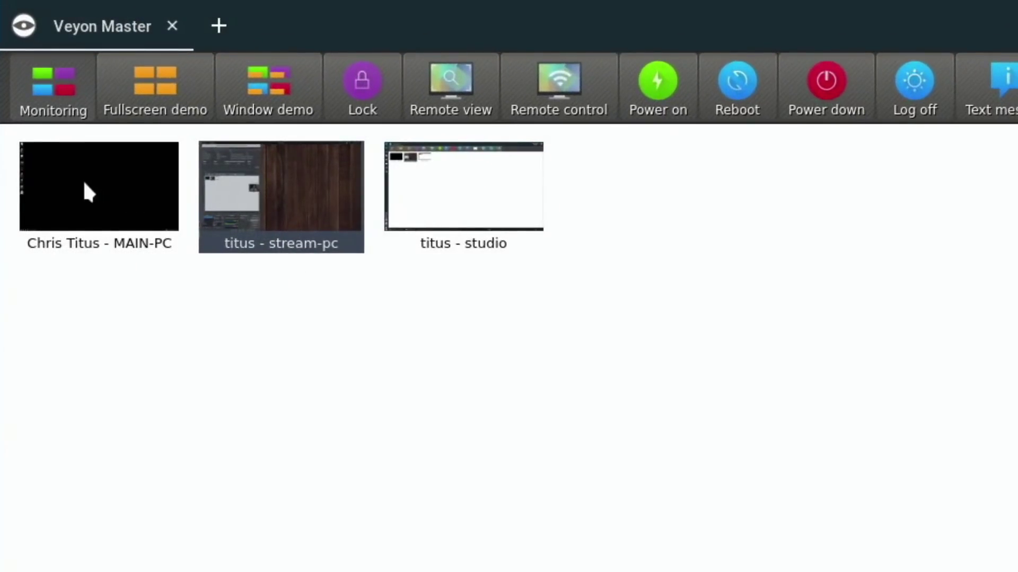
mouse_move(99, 246)
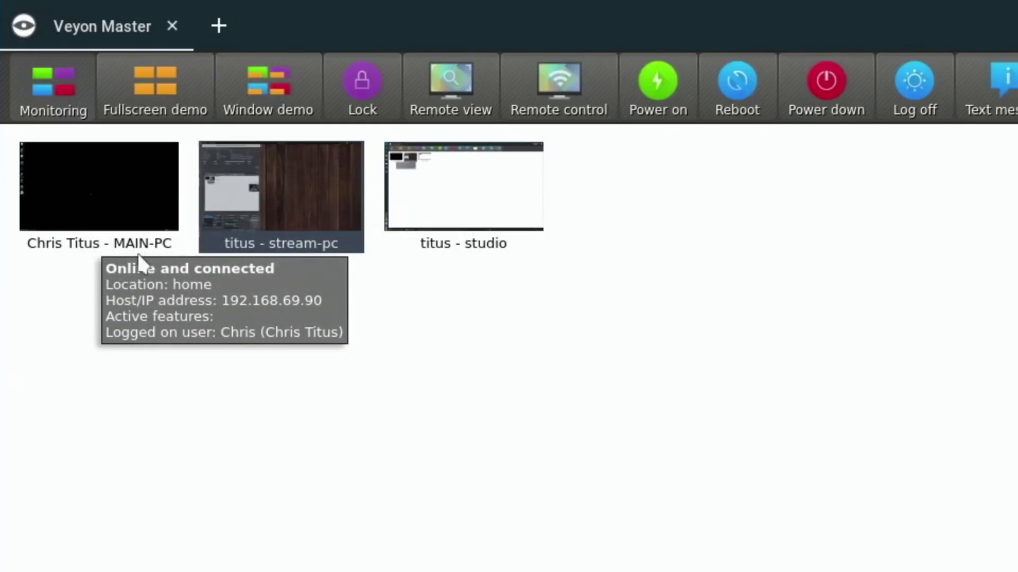
left_click(449, 221)
mouse_move(450, 220)
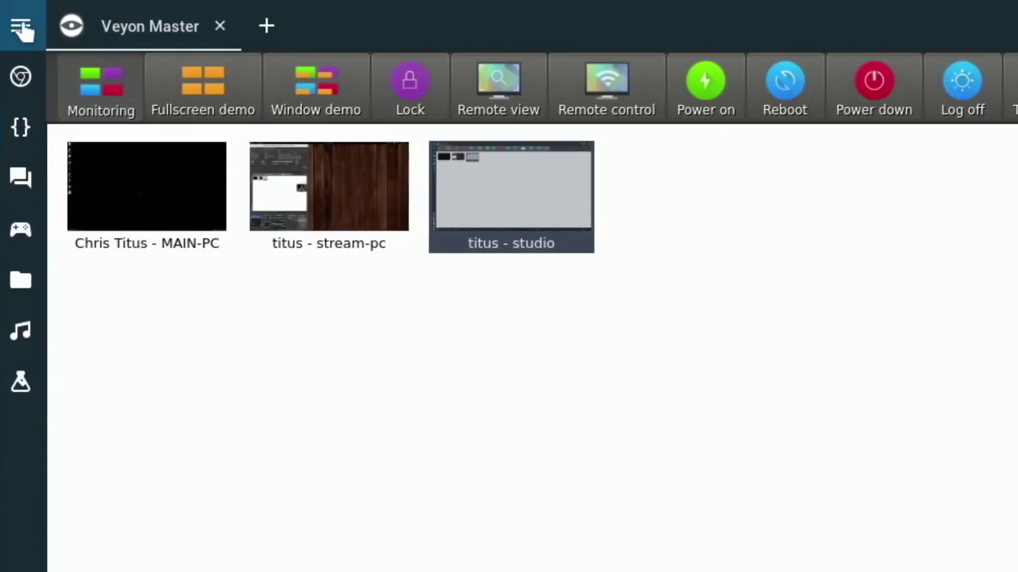
Launch Veyon Configurator from a 'veyon' launcher search and authenticate with the root password.
left_click(16, 26)
left_click(176, 31)
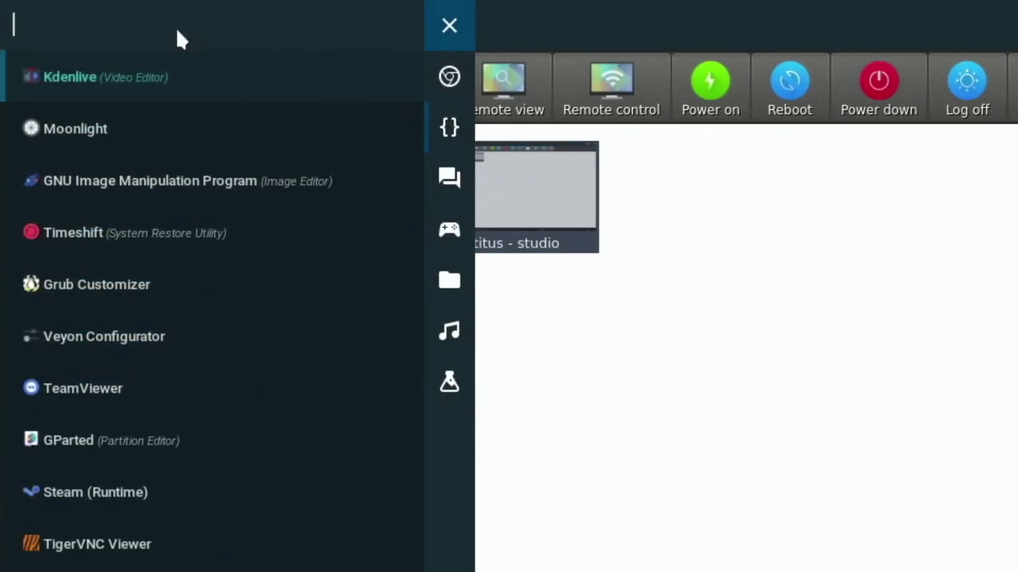
type("veyon")
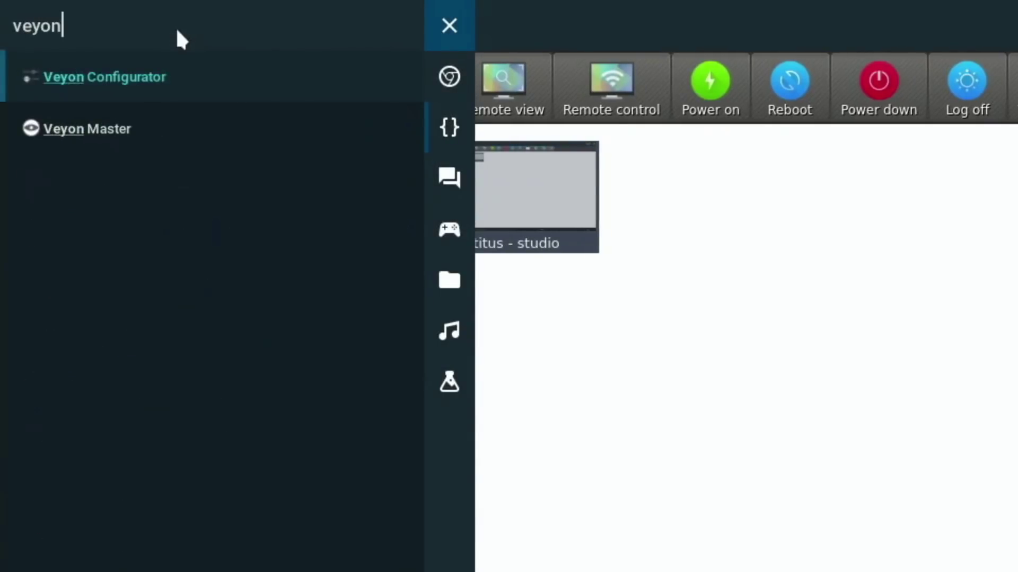
key("Return")
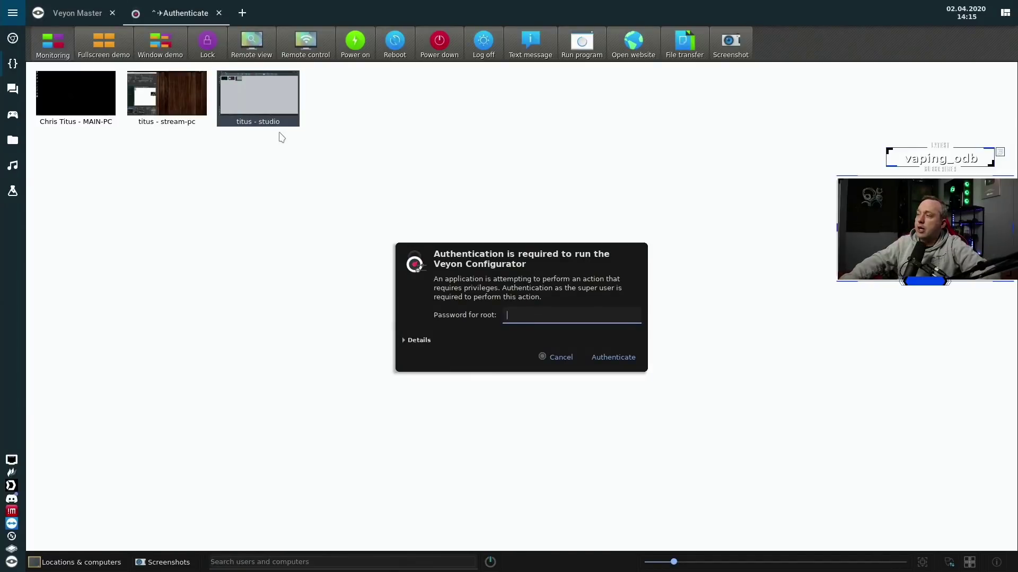
type("•••")
key("Return")
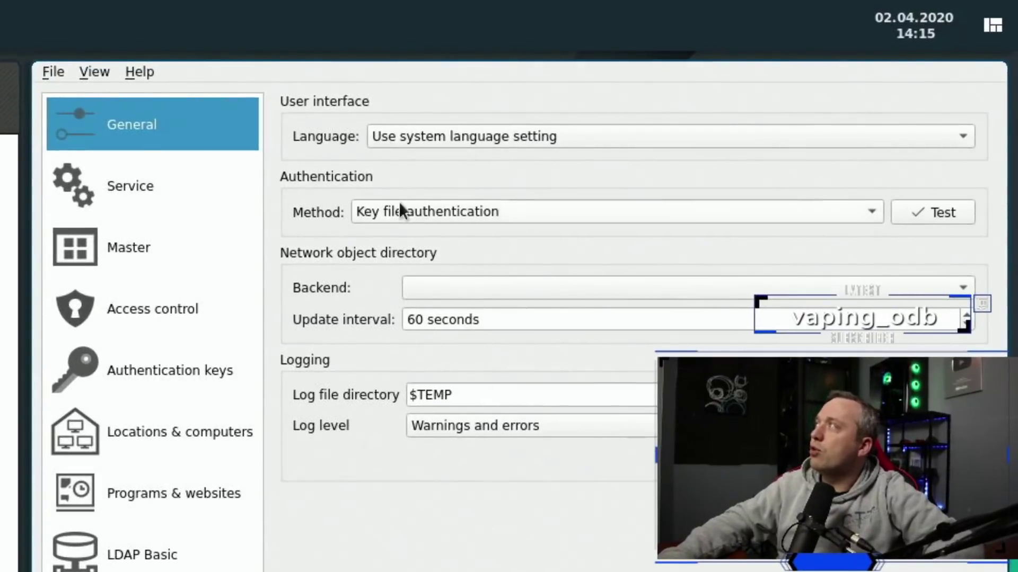
Keep key file authentication as the method and view the Service settings.
left_click(432, 208)
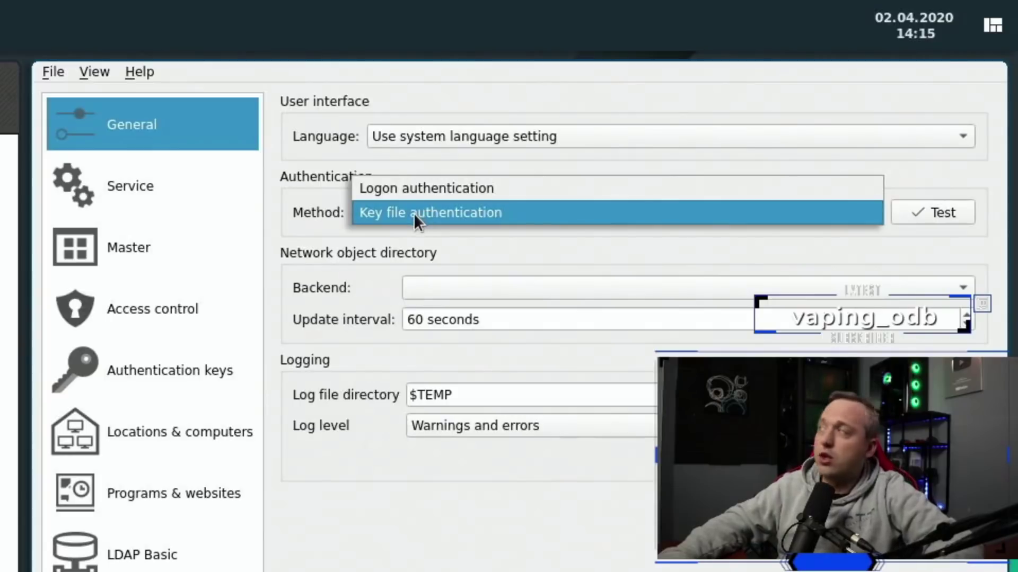
key("Return")
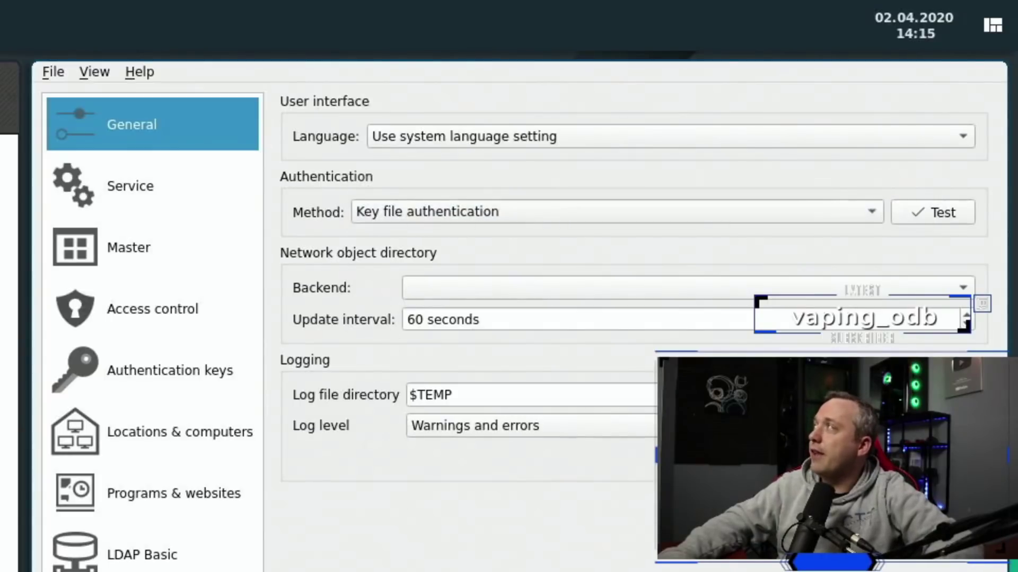
left_click(160, 184)
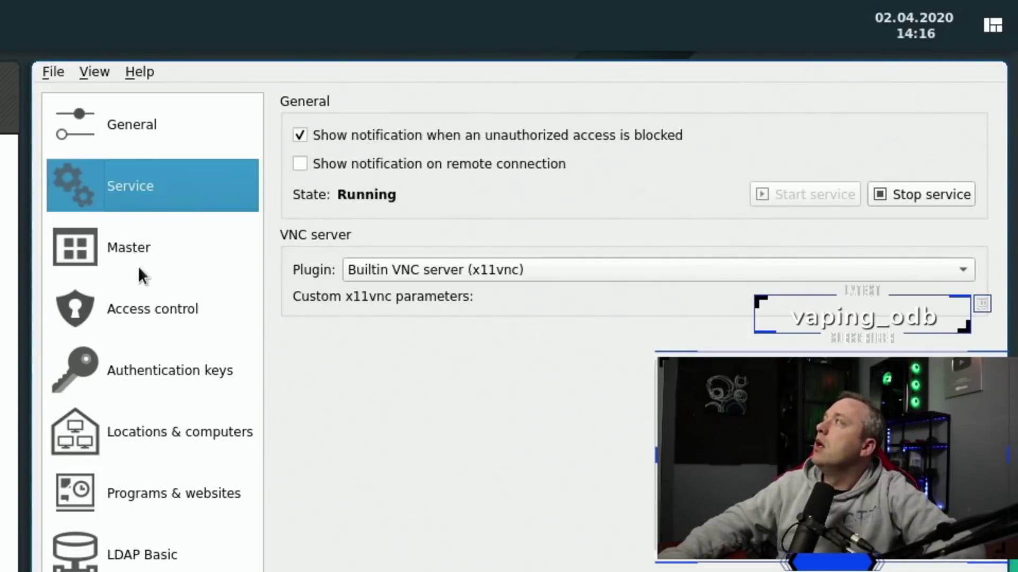
Go to the Authentication keys page and select the home public key.
left_click(117, 247)
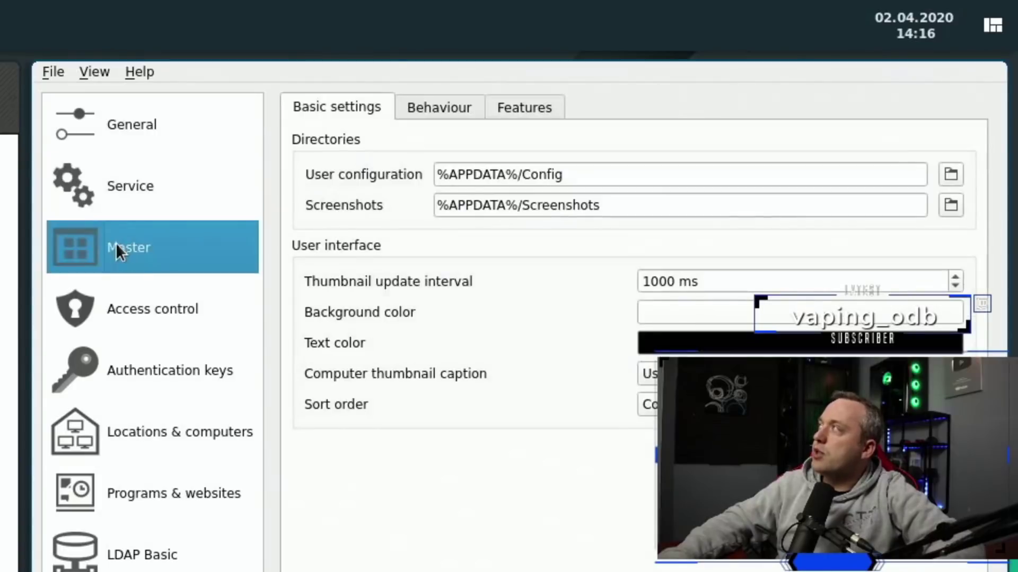
left_click(149, 304)
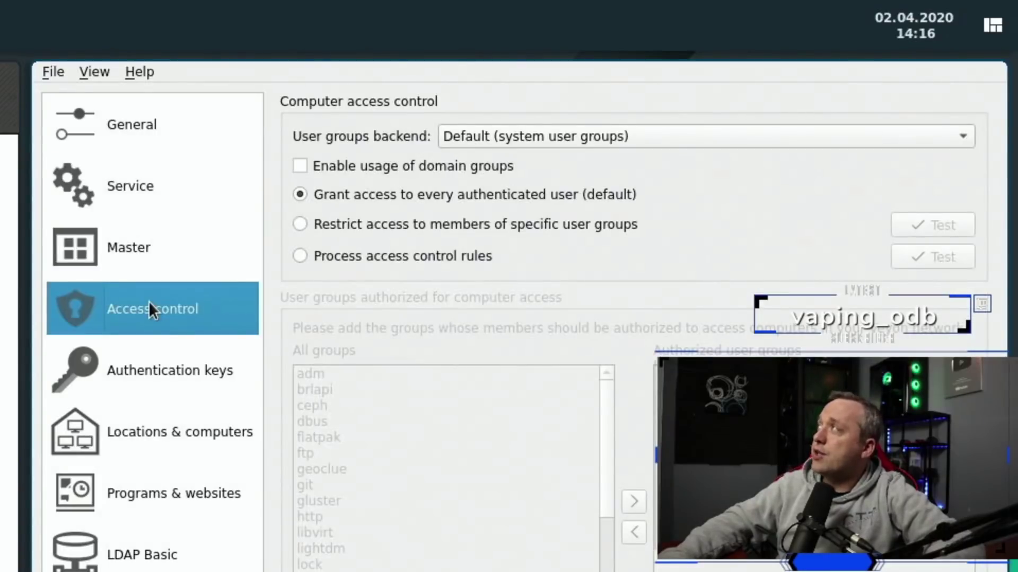
left_click(161, 375)
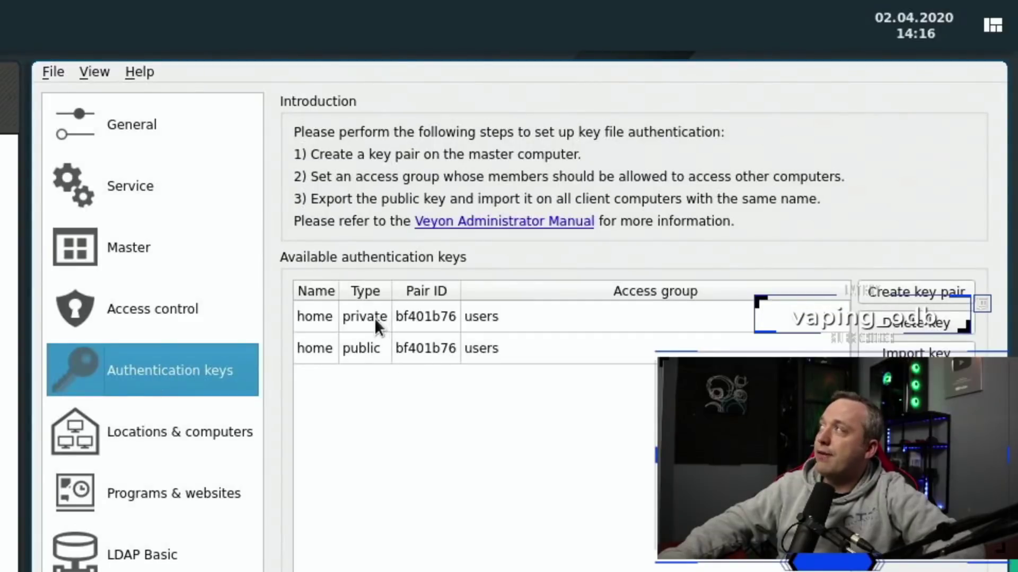
mouse_move(367, 350)
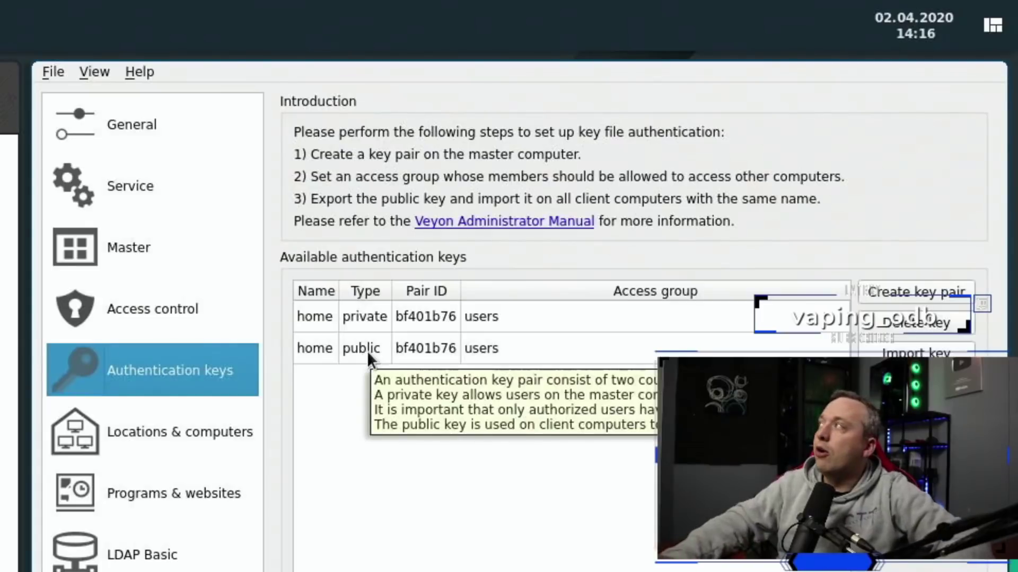
left_click(367, 351)
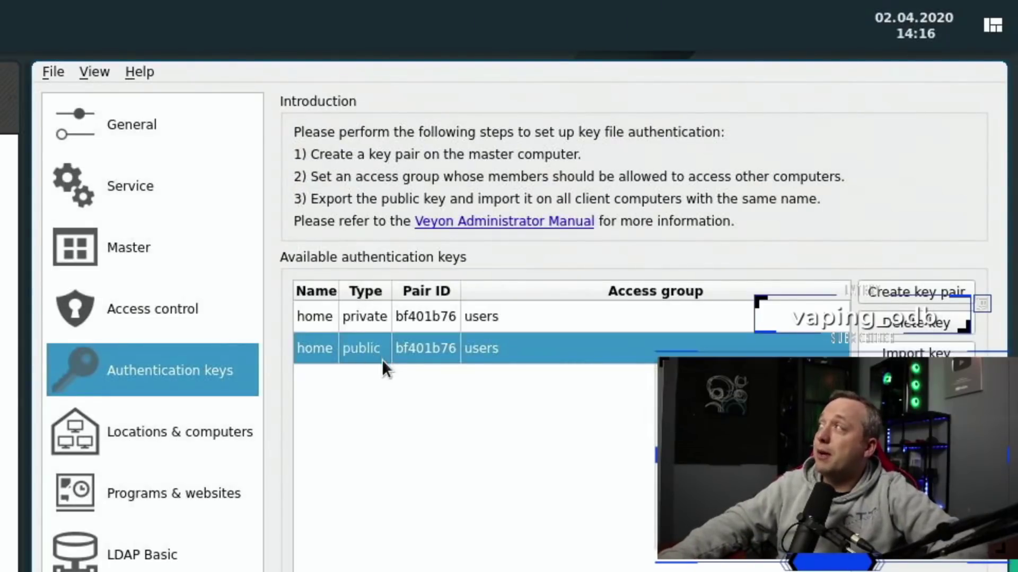
Export the selected key as home_public_key.pem and dismiss the confirmation.
mouse_move(384, 365)
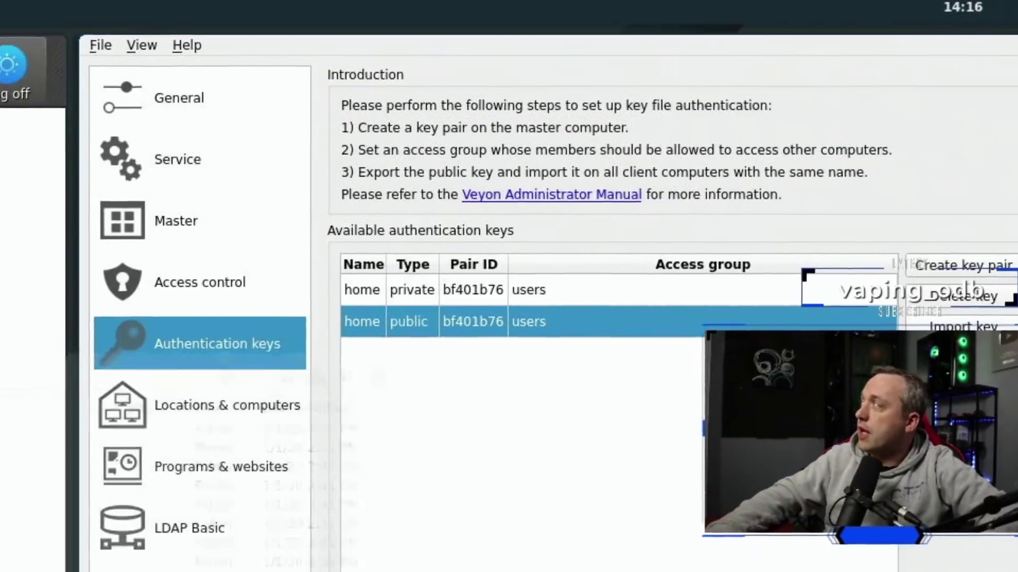
left_click(915, 384)
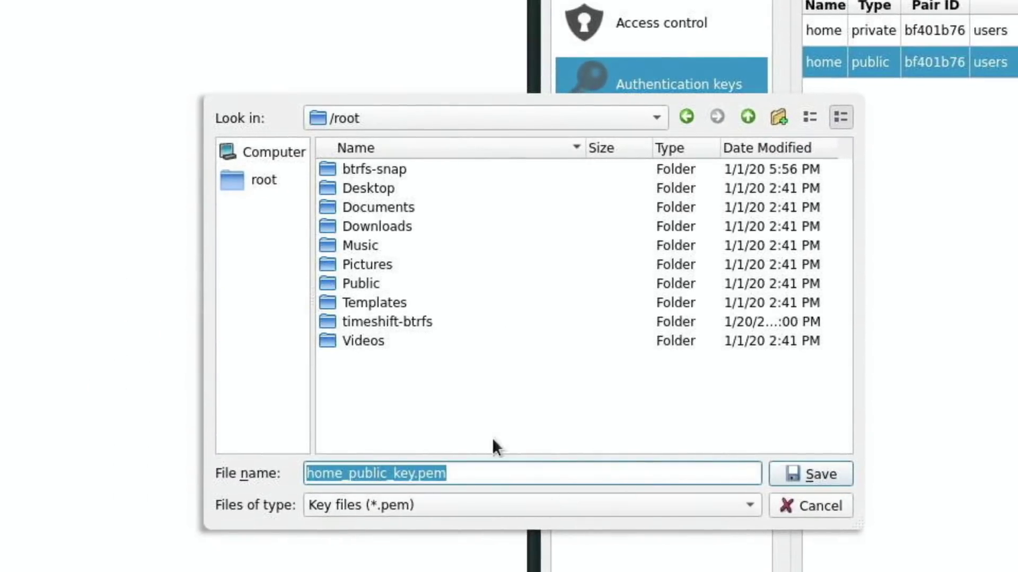
left_click(809, 480)
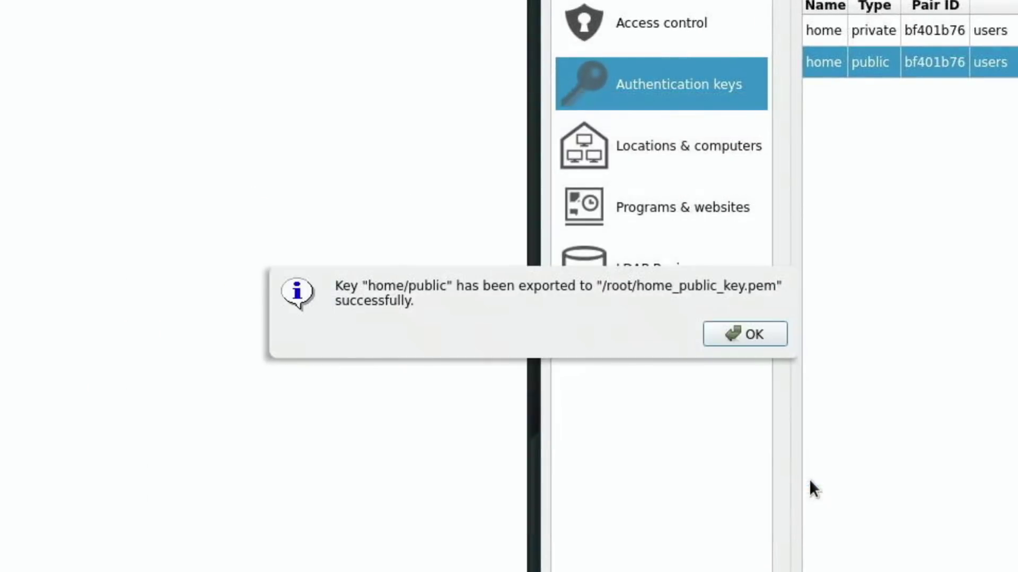
left_click(737, 335)
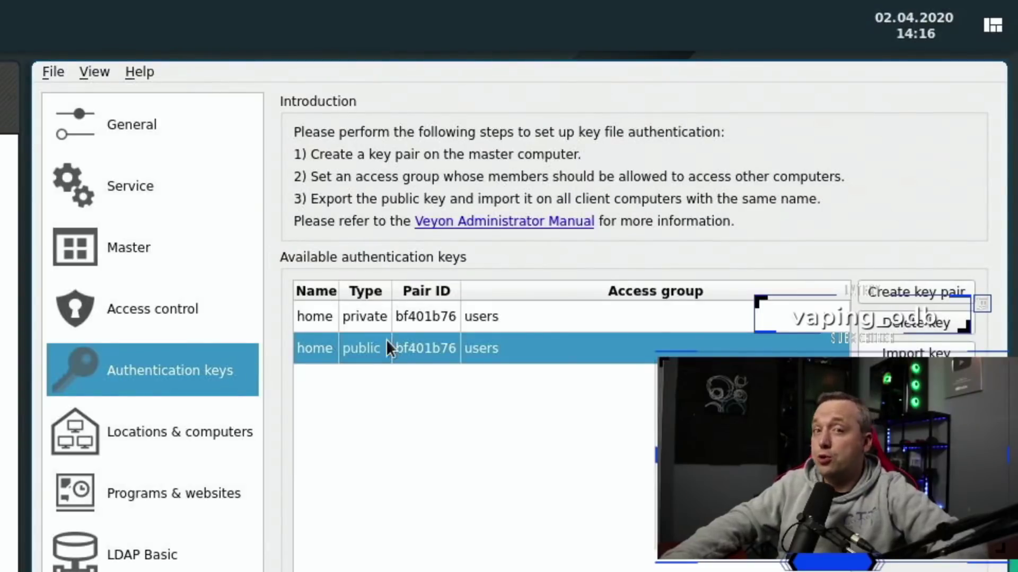
mouse_move(386, 342)
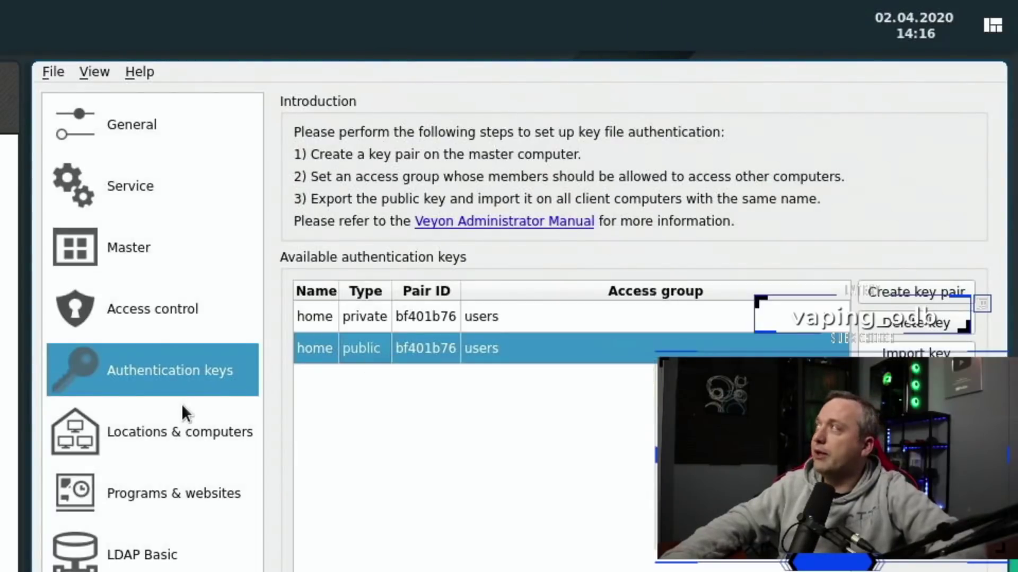
left_click(167, 430)
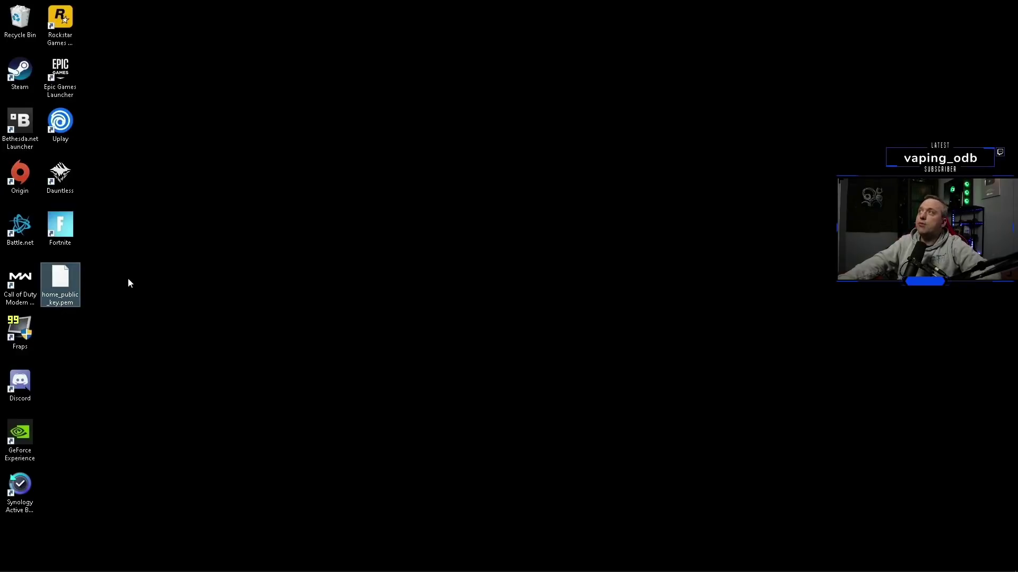
Launch Google Chrome from the Start menu to reach the veyon.io download page.
left_click(159, 328)
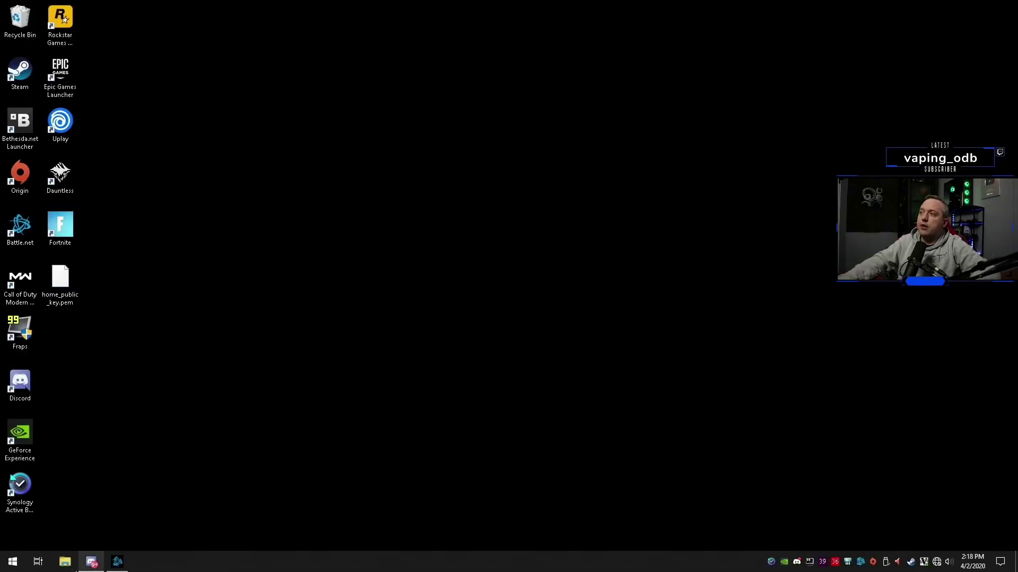
left_click(12, 561)
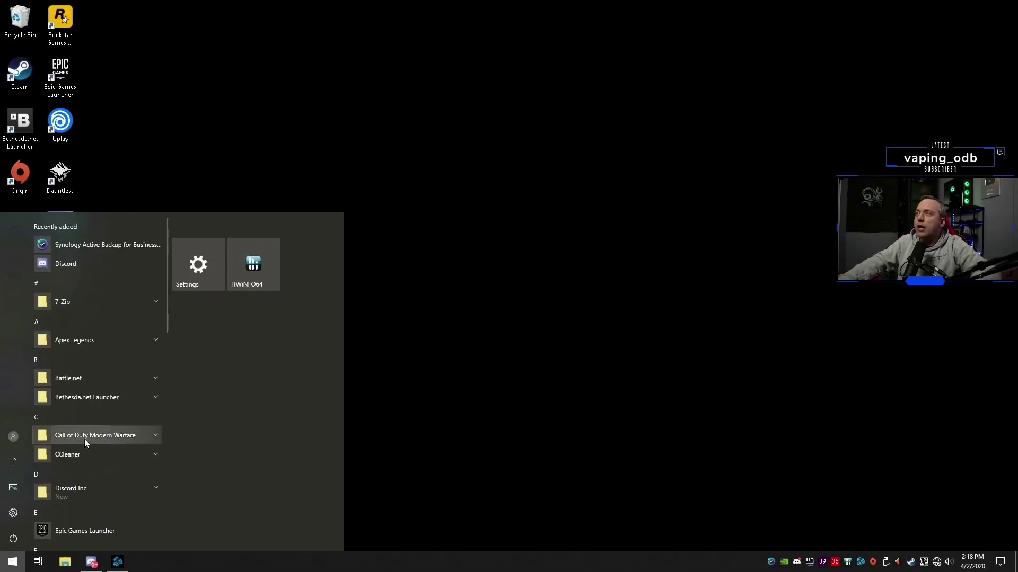
scroll(91, 483, "down", 3)
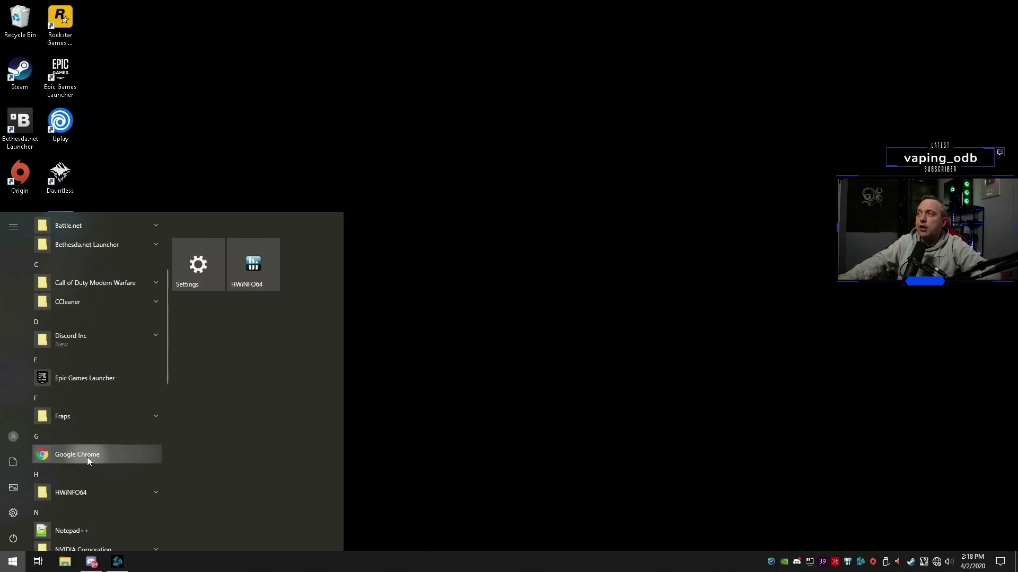
left_click(87, 457)
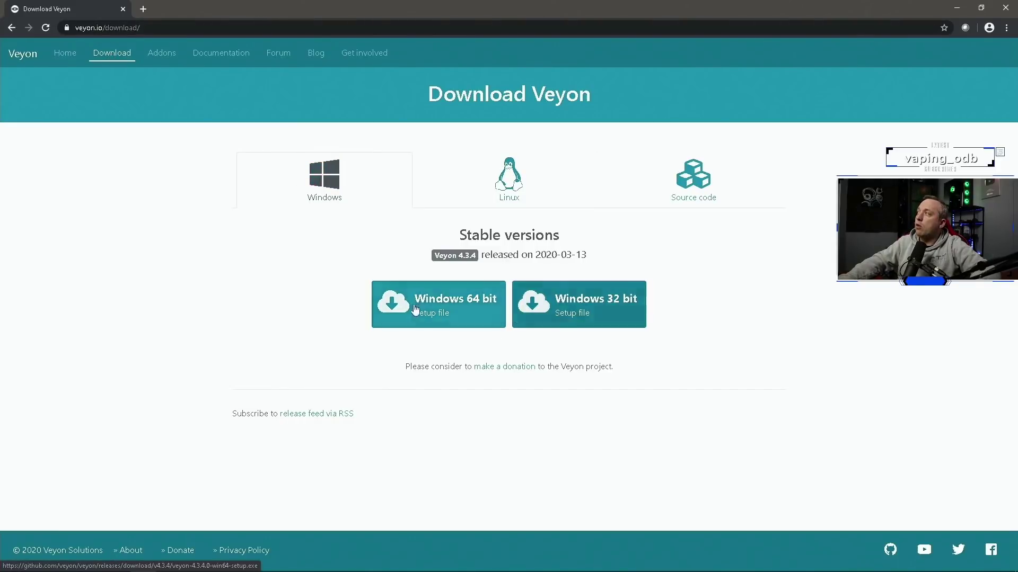
Download the Veyon 4.3.4 Windows 64-bit setup and run it from the download shelf.
left_click(482, 194)
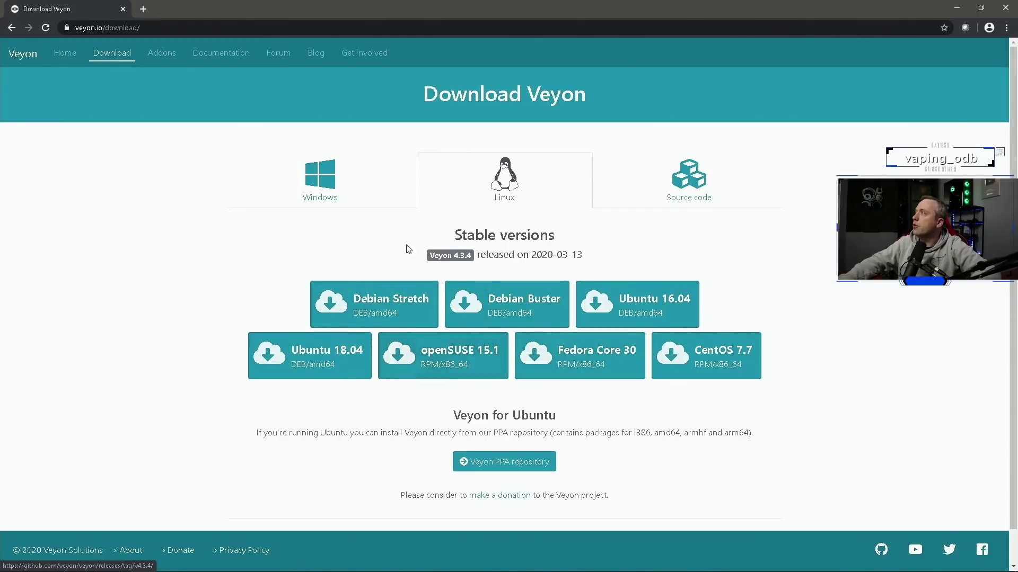
left_click(321, 197)
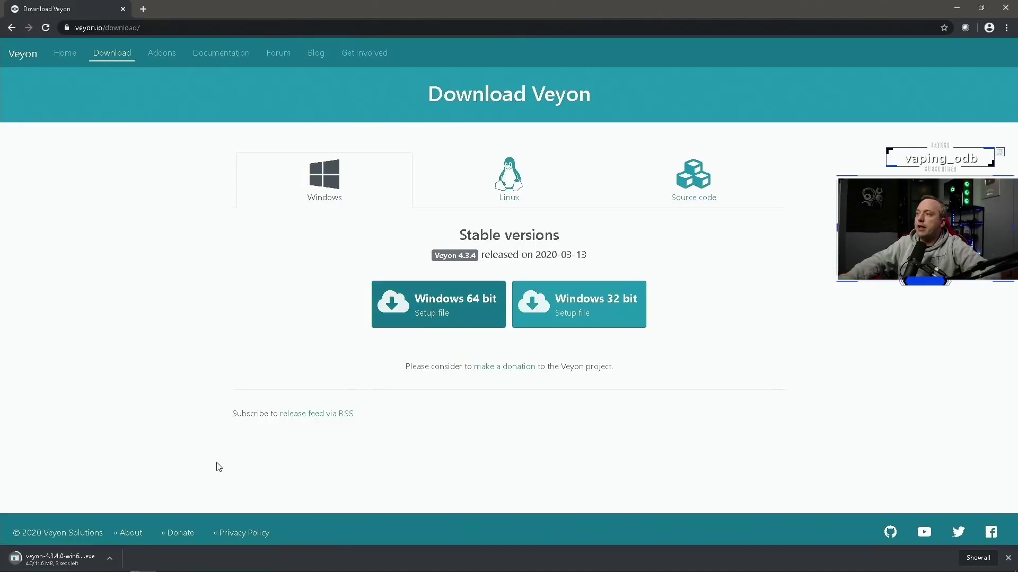
left_click(57, 560)
left_click(543, 302)
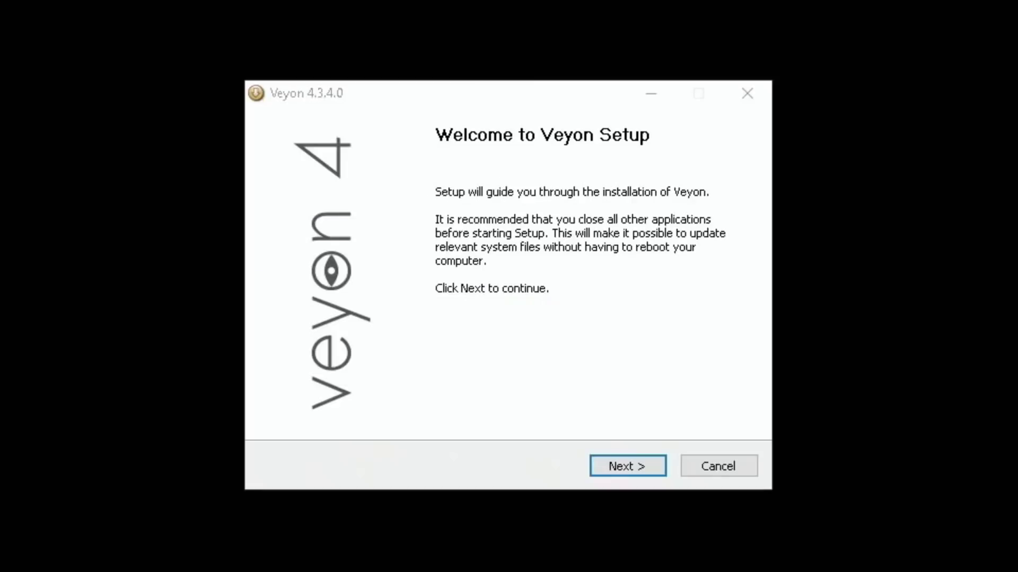
Install Veyon 4.3.4 to the default folder with Veyon Master unchecked, then run the Configurator.
left_click(612, 466)
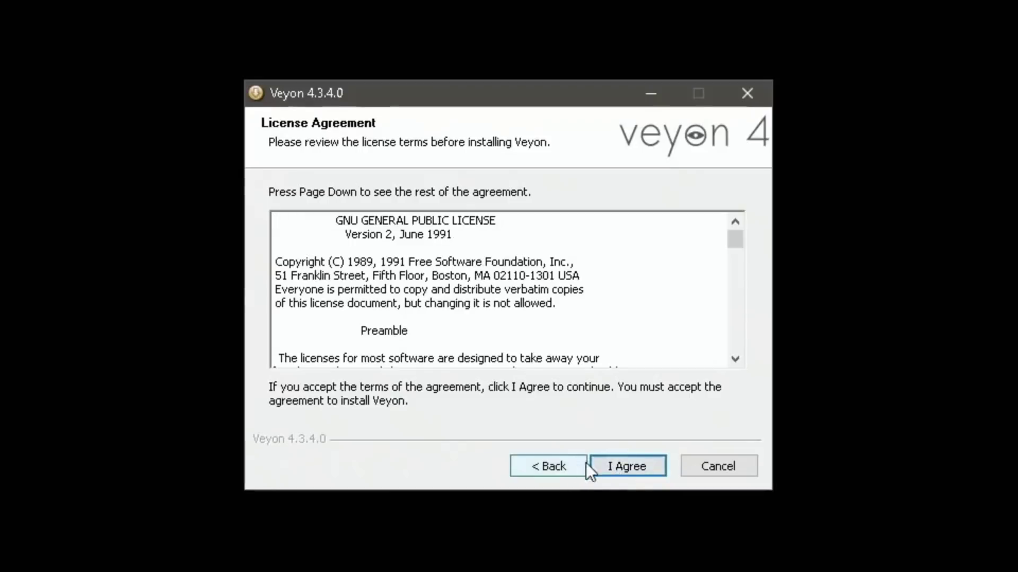
left_click(619, 466)
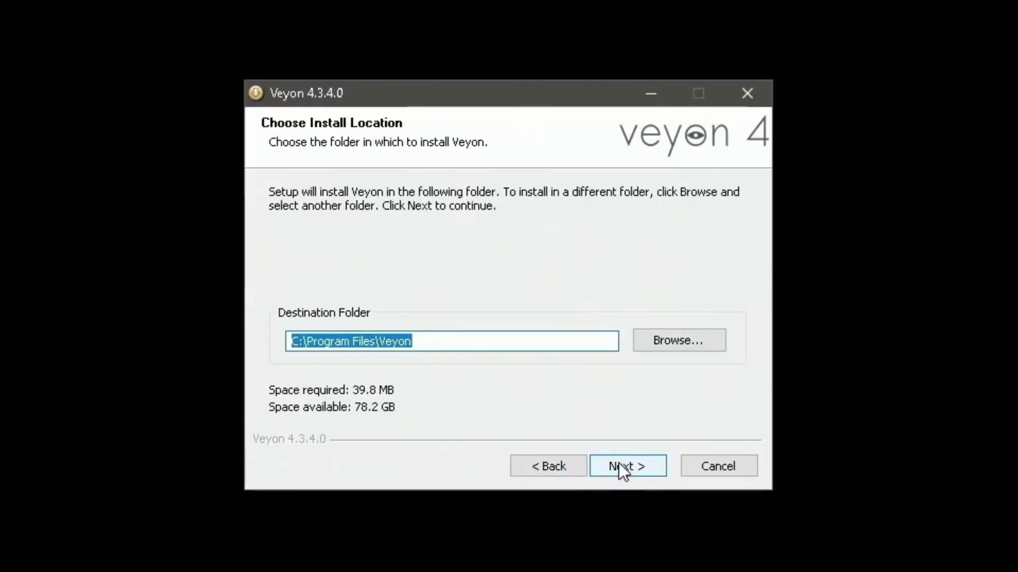
left_click(623, 471)
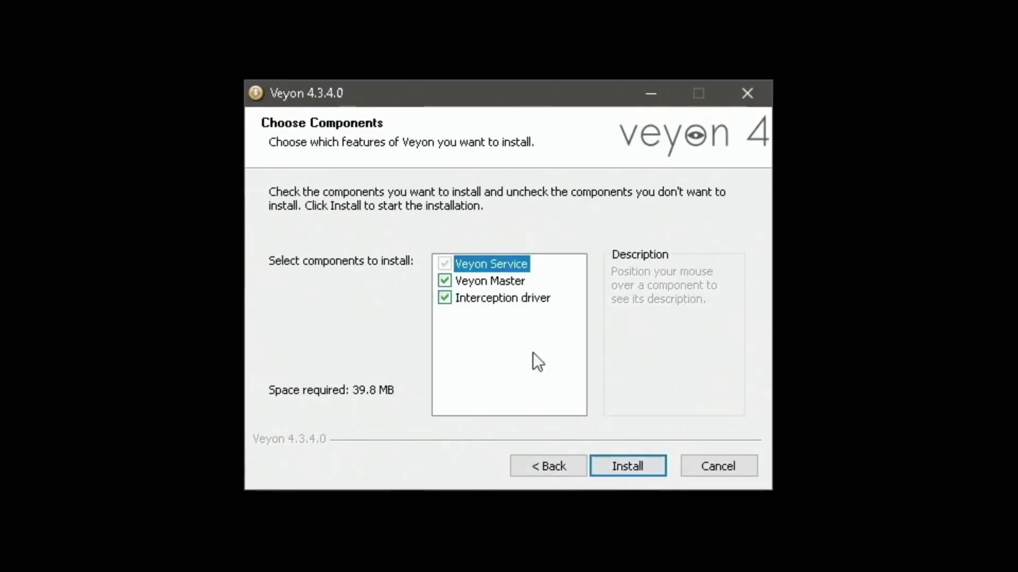
left_click(444, 281)
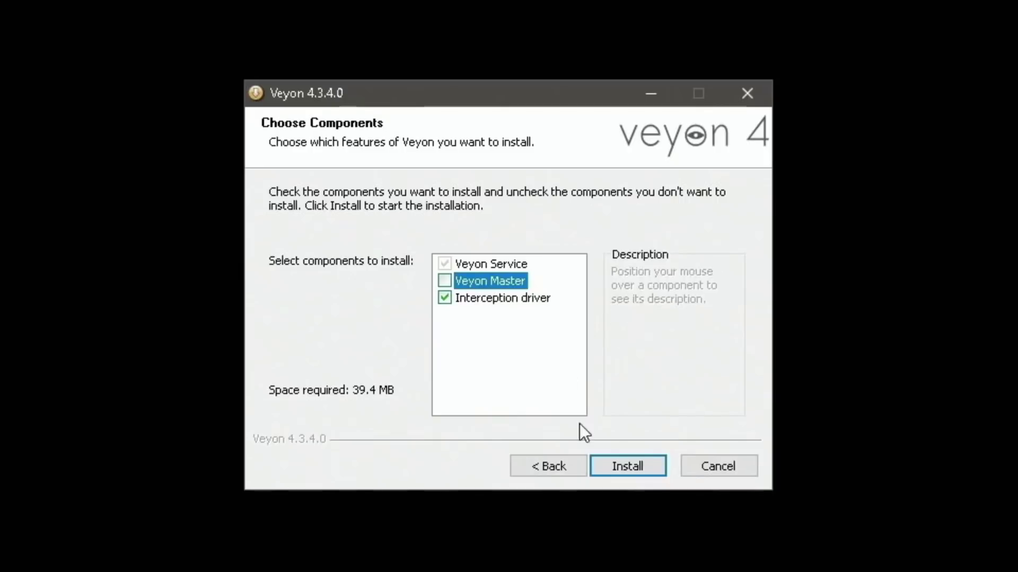
left_click(617, 468)
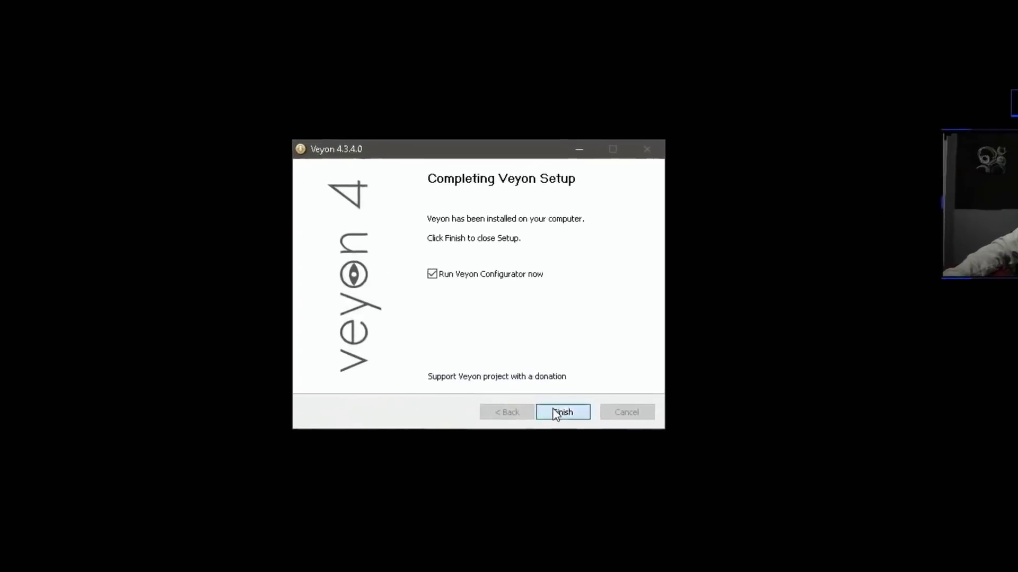
left_click(615, 467)
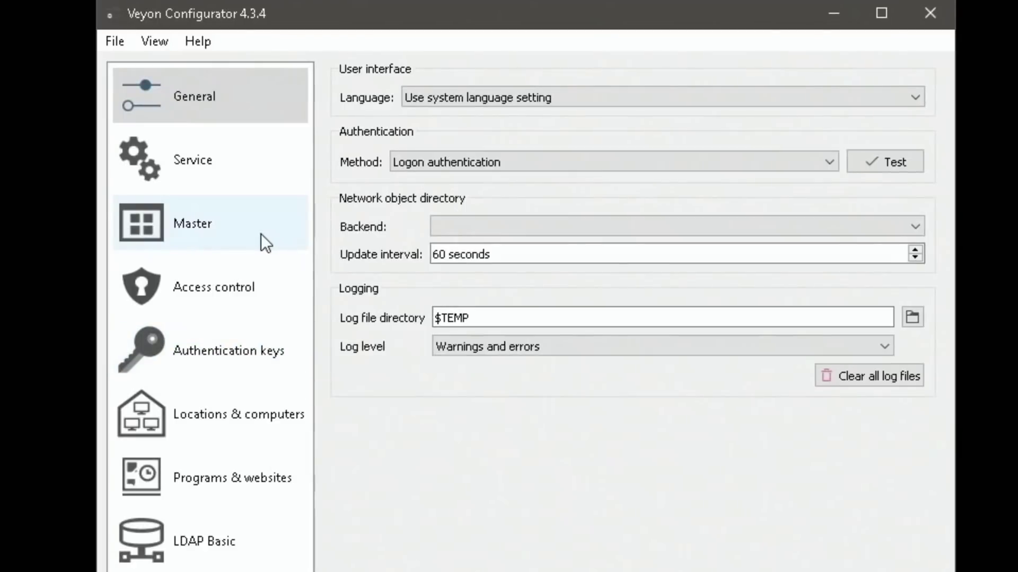
Set authentication to key file and the VNC server plugin to builtin UltraVNC.
left_click(436, 165)
left_click(422, 192)
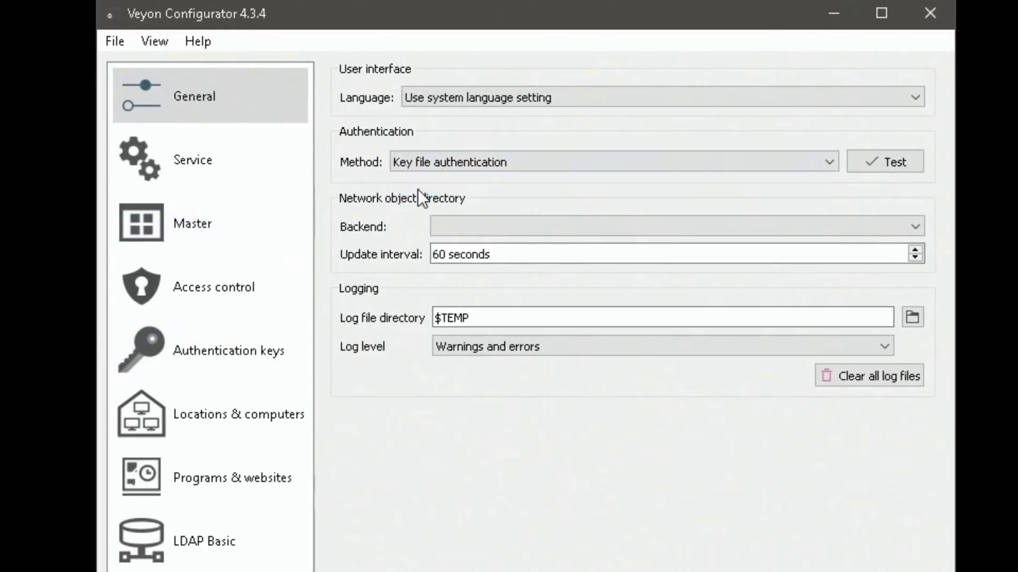
left_click(208, 157)
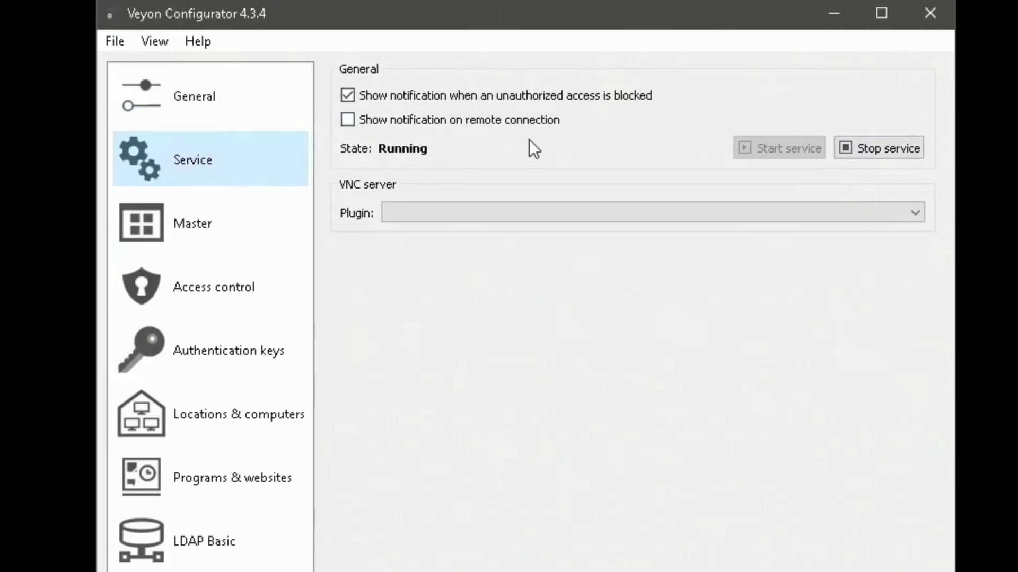
left_click(507, 211)
left_click(497, 225)
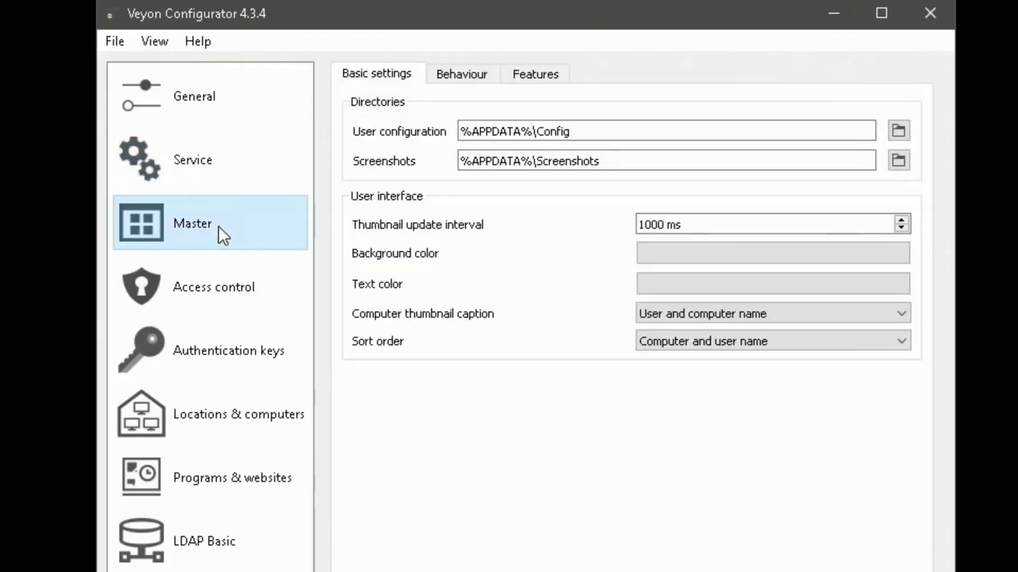
Import home_public_key.pem from the Desktop as the 'home' authentication key.
left_click(214, 274)
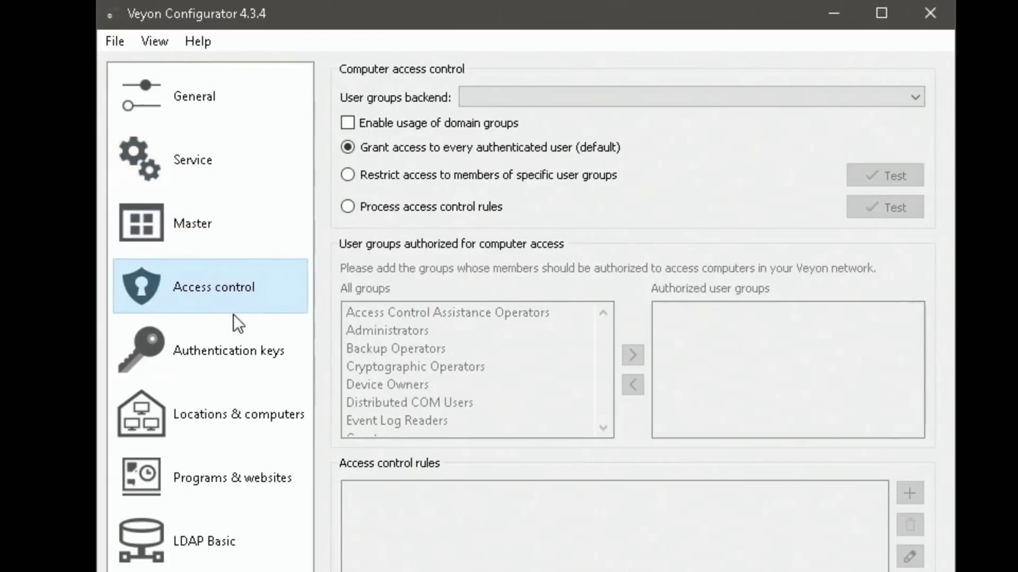
left_click(209, 333)
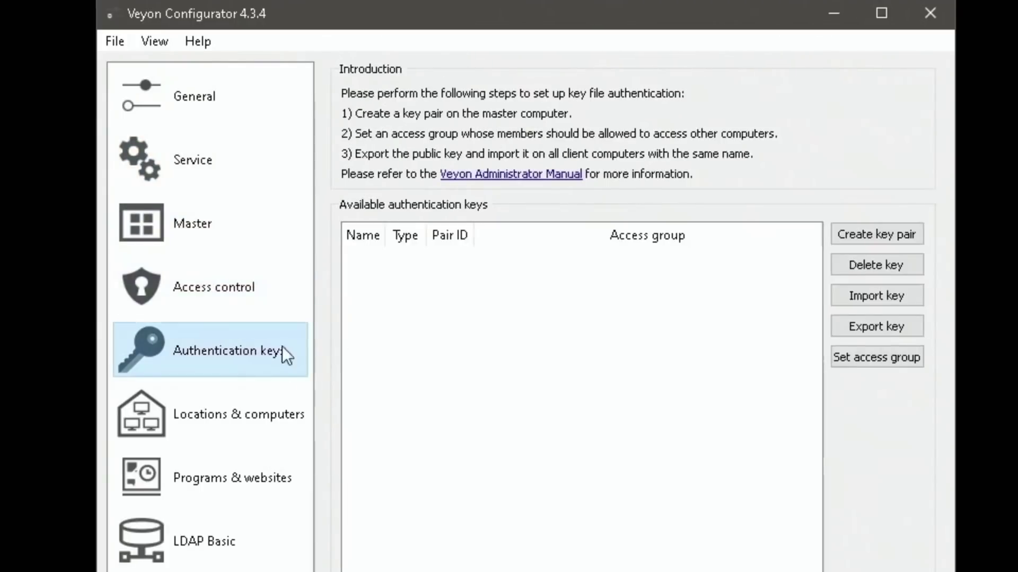
left_click(883, 295)
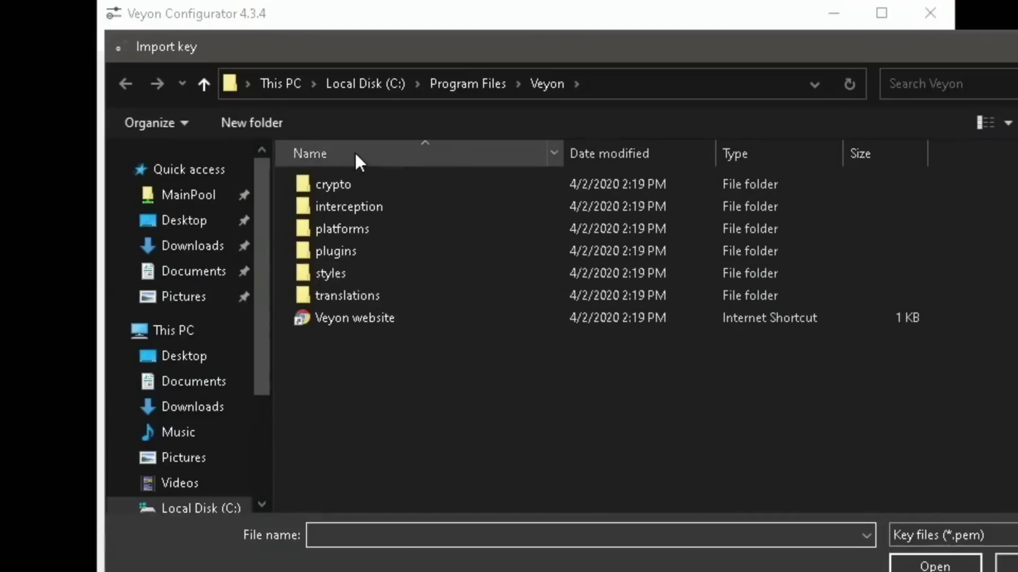
left_click(201, 221)
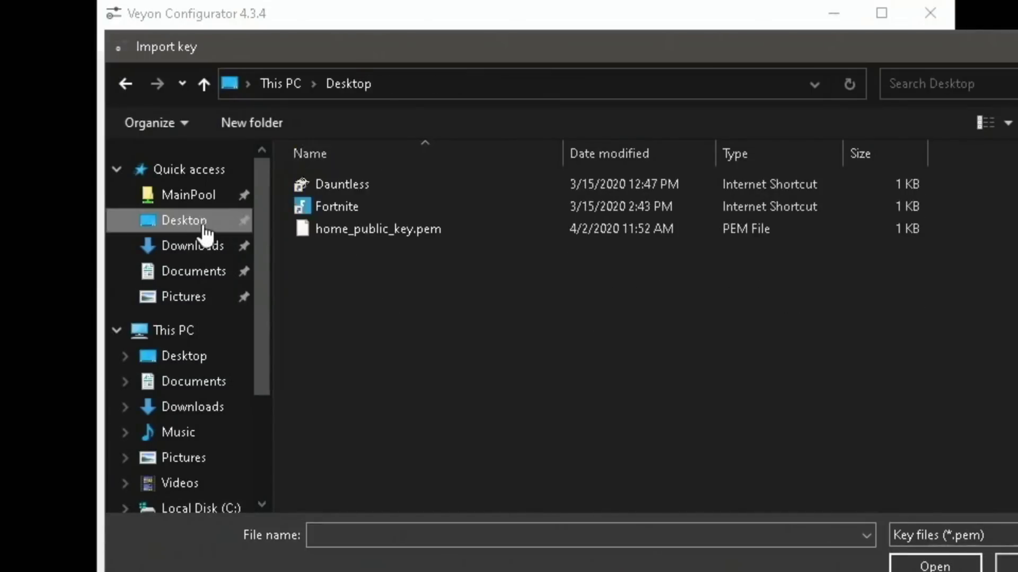
left_click(331, 230)
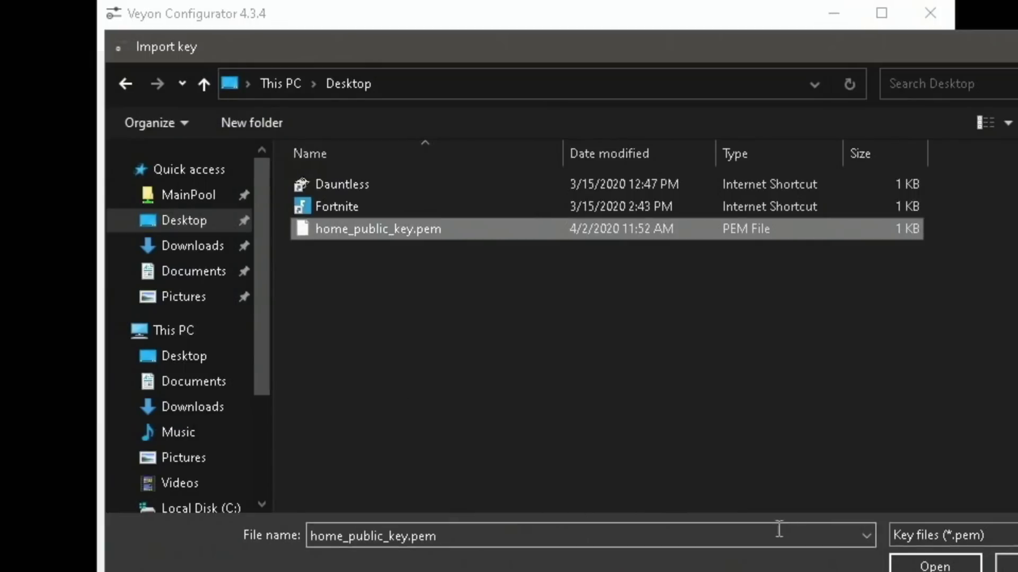
left_click(927, 566)
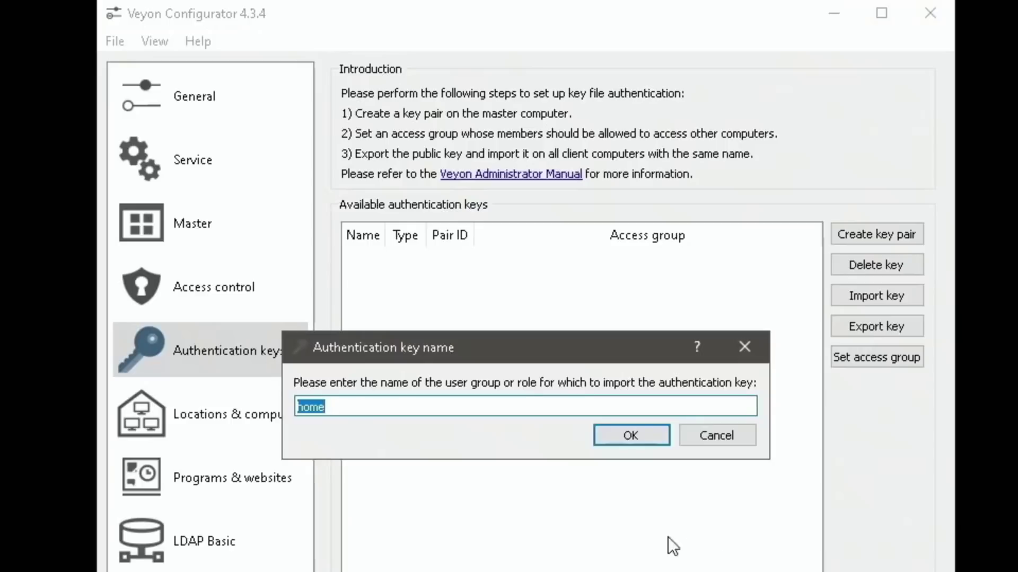
left_click(627, 441)
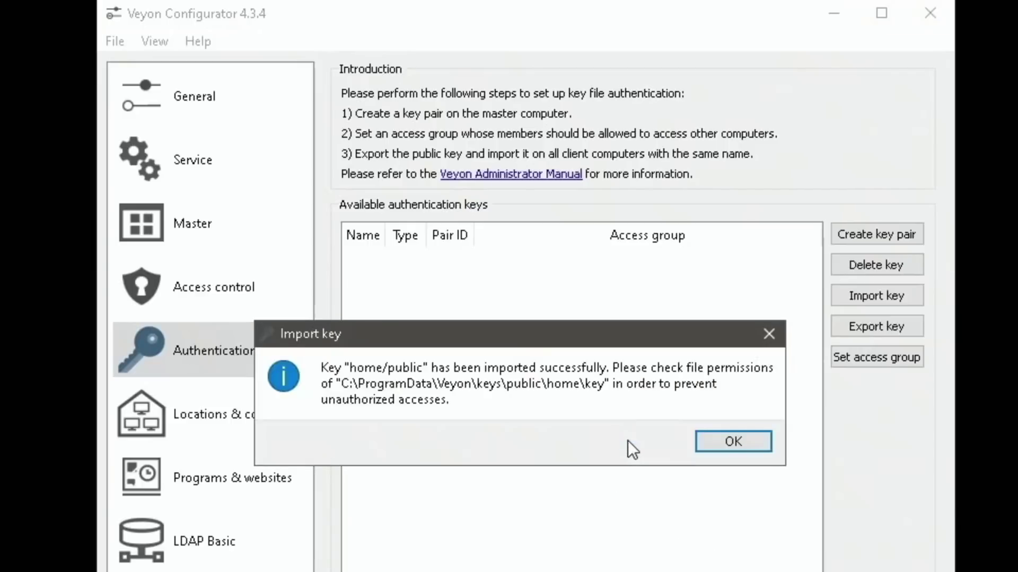
left_click(733, 440)
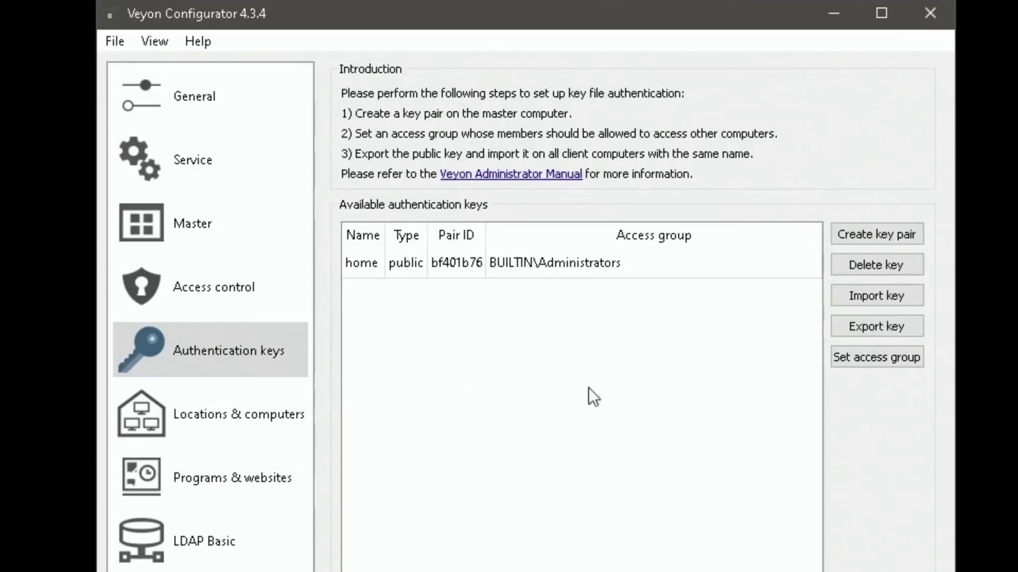
Set the home key's access group to Users.
left_click(586, 265)
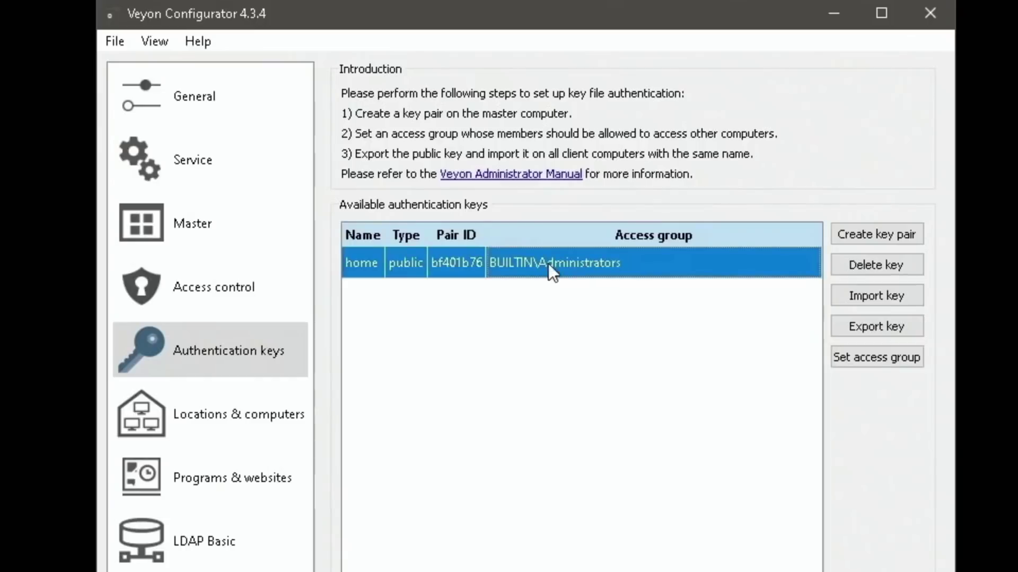
left_click(873, 360)
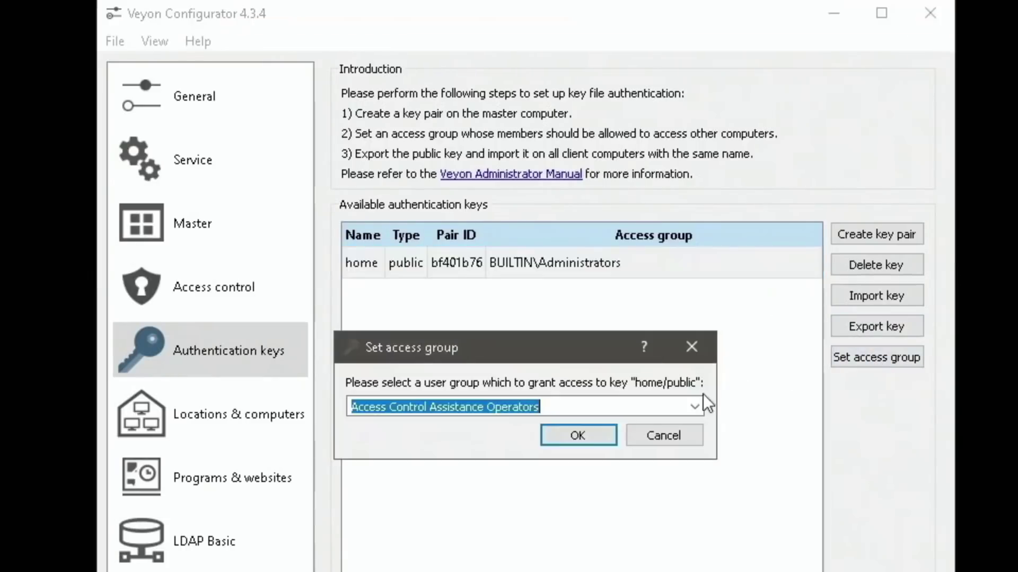
left_click(697, 408)
left_click(564, 485)
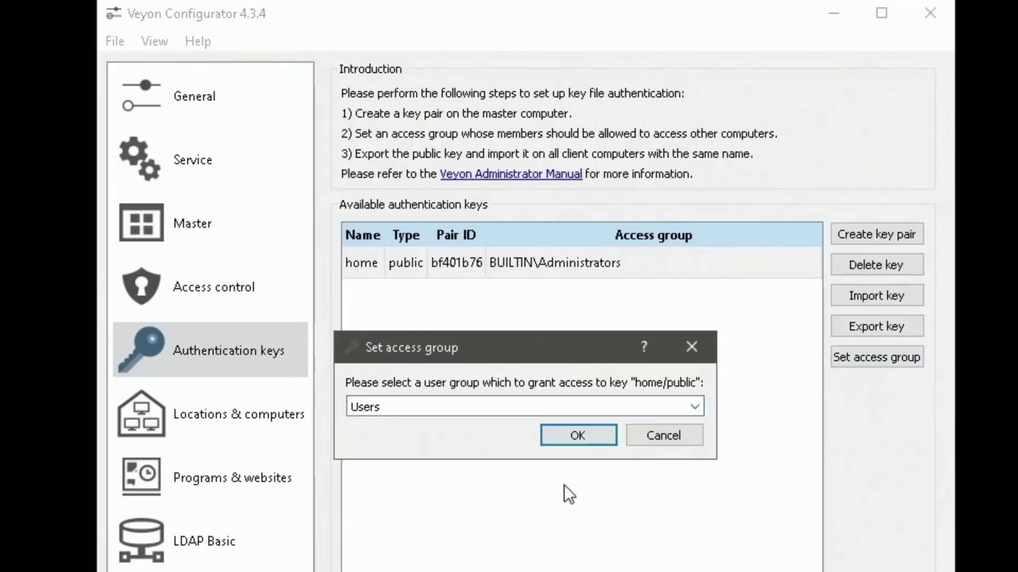
left_click(576, 443)
left_click(656, 436)
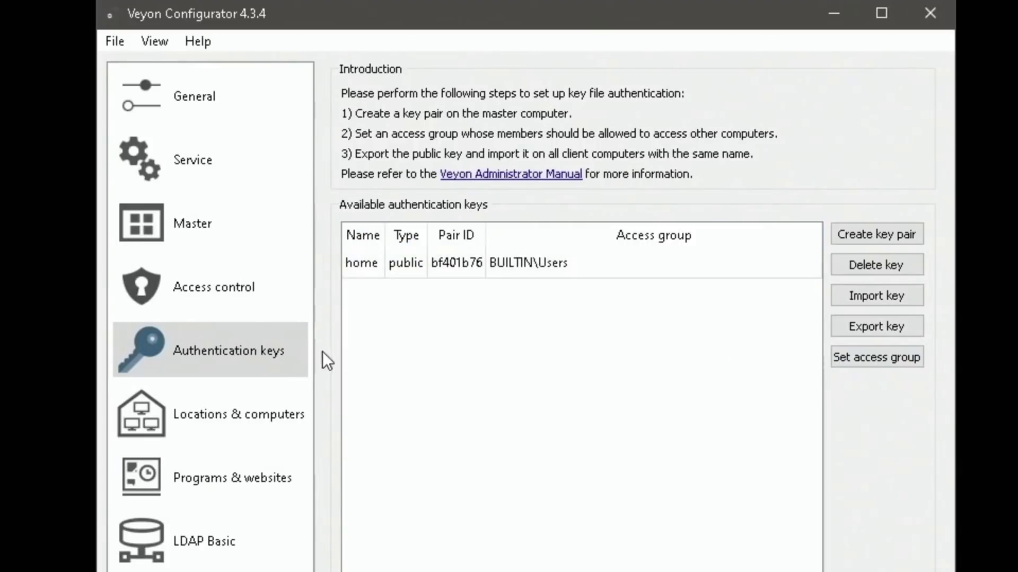
Change the home key's access group to Administrators instead.
left_click(566, 257)
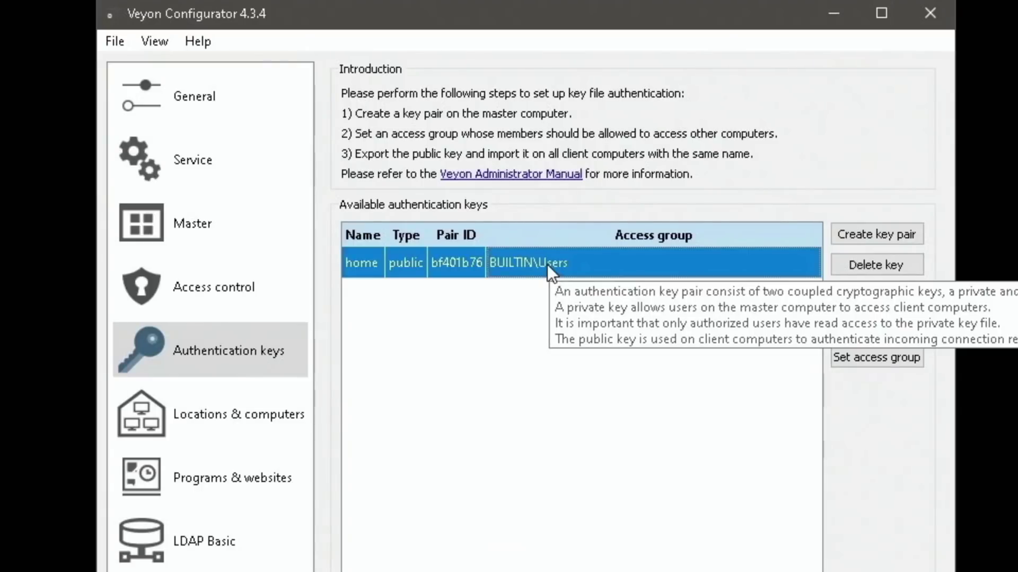
left_click(844, 358)
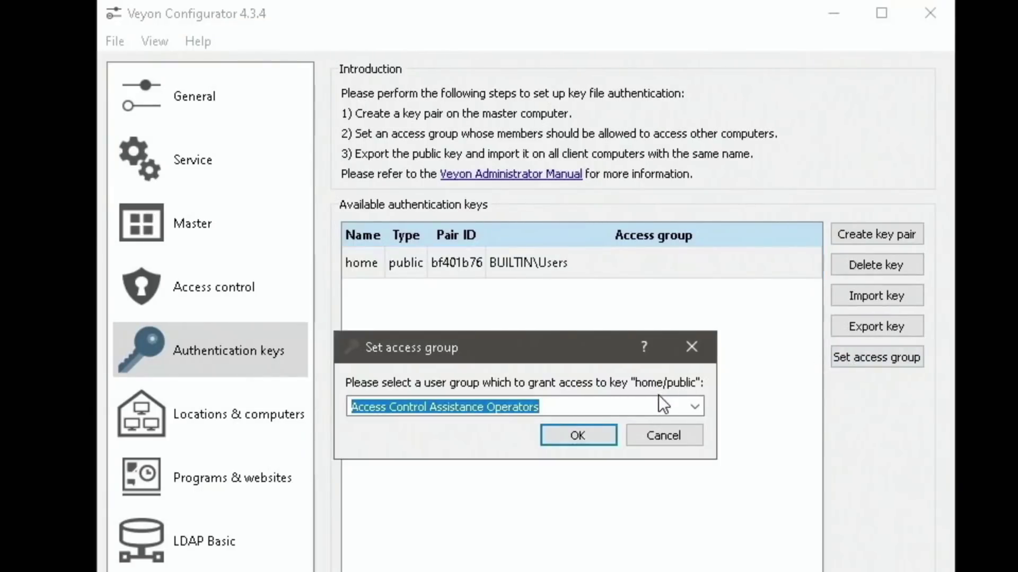
left_click(695, 406)
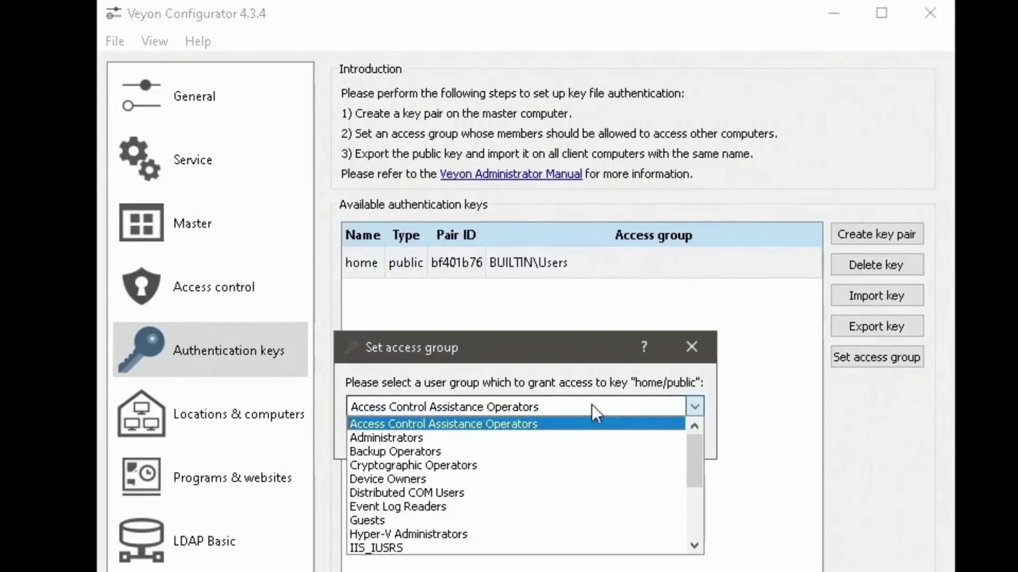
left_click(538, 438)
left_click(581, 433)
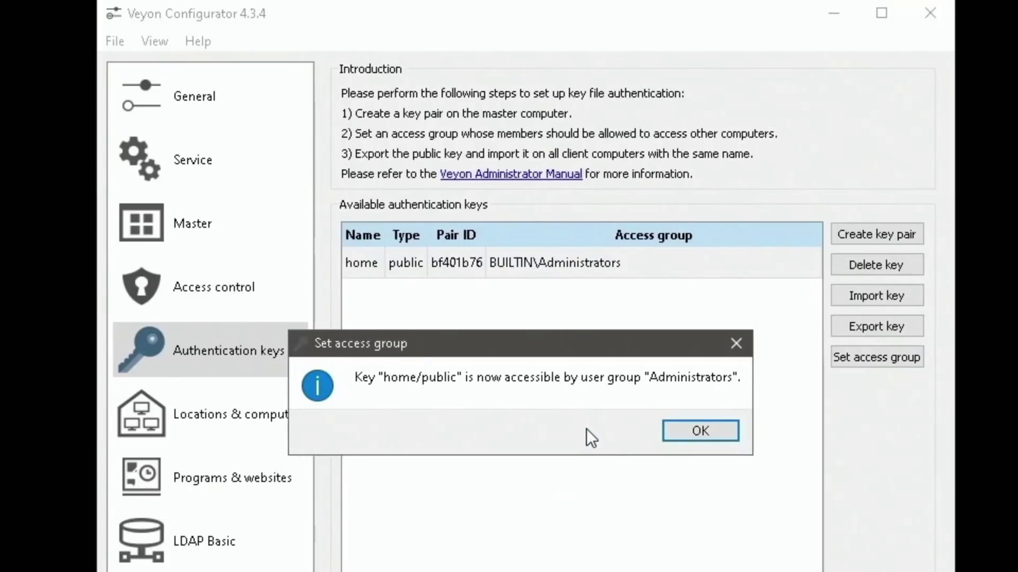
left_click(694, 430)
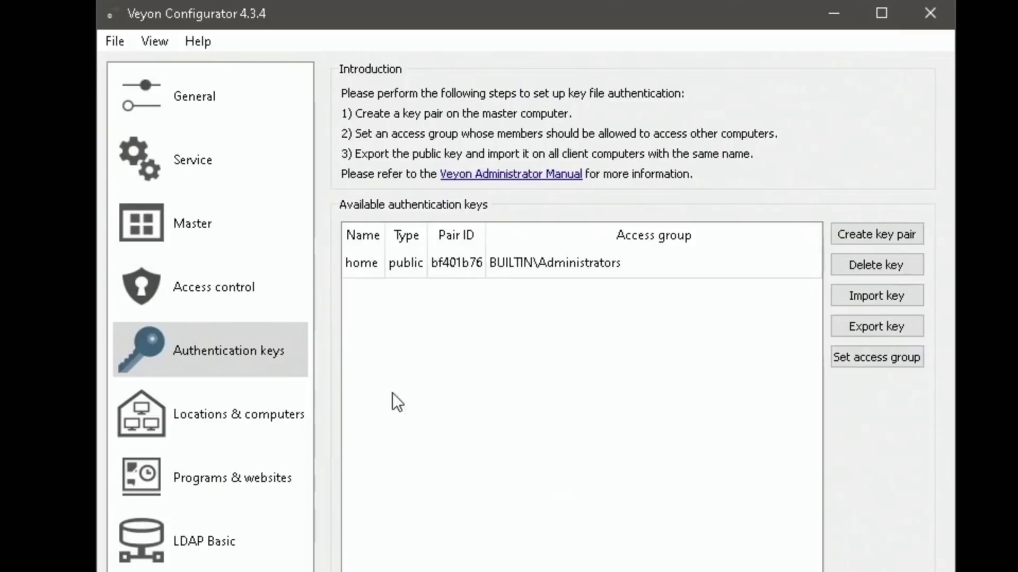
left_click(264, 409)
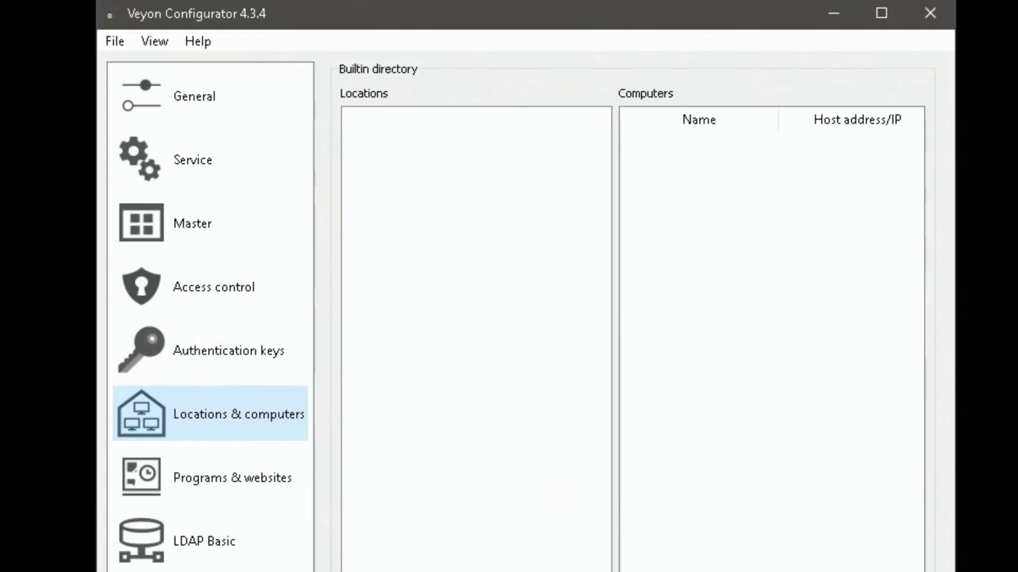
Create a new location under Locations and rename it 'home'.
left_click(382, 122)
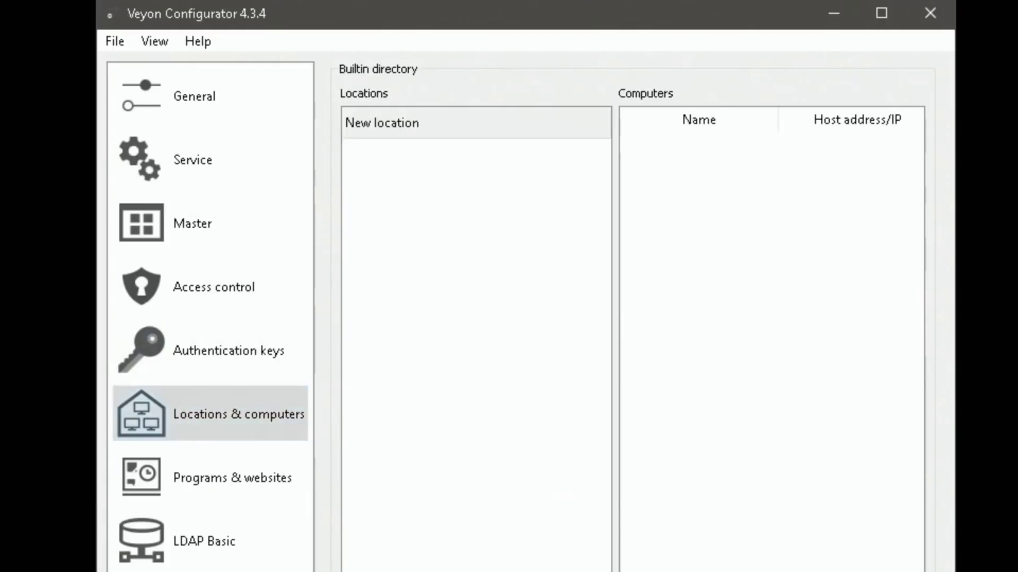
double_click(390, 135)
type("home")
key("Return")
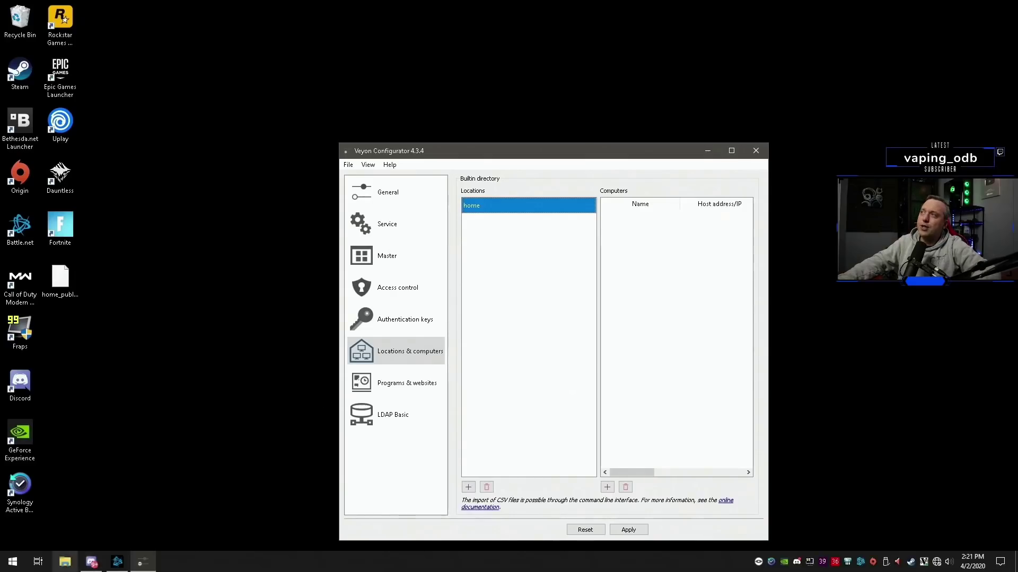
Open cmd via Run and run hostname and ipconfig to read GameStream-PC and 192.168.69.16.
right_click(12, 561)
left_click(39, 504)
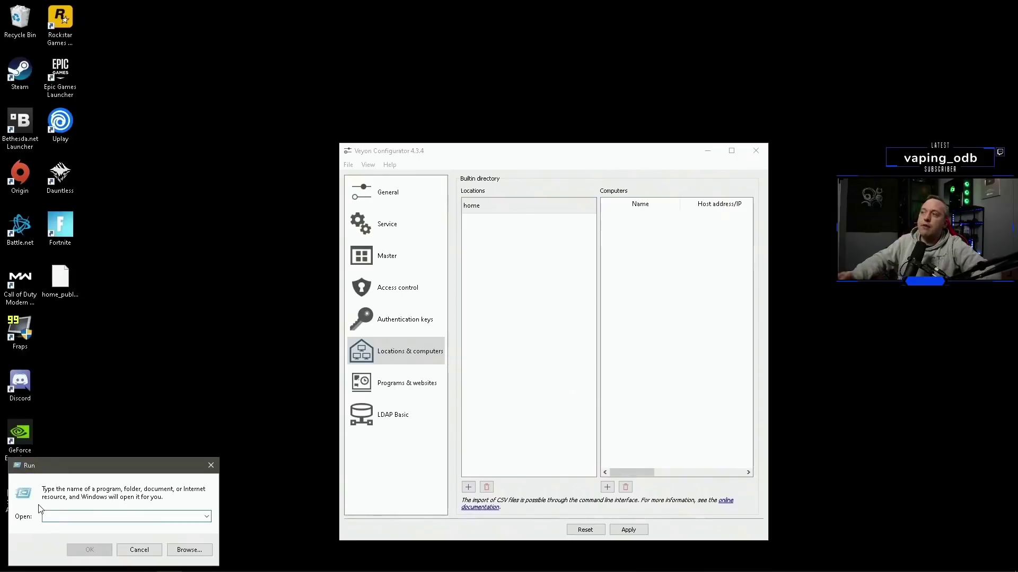
type("cmd")
key("Return")
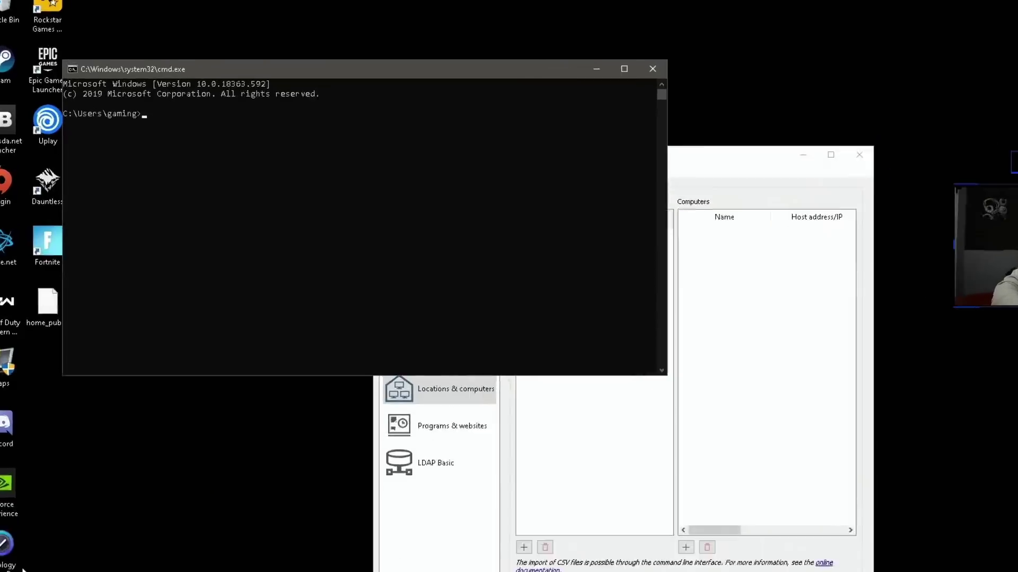
type("hostname")
key("Return")
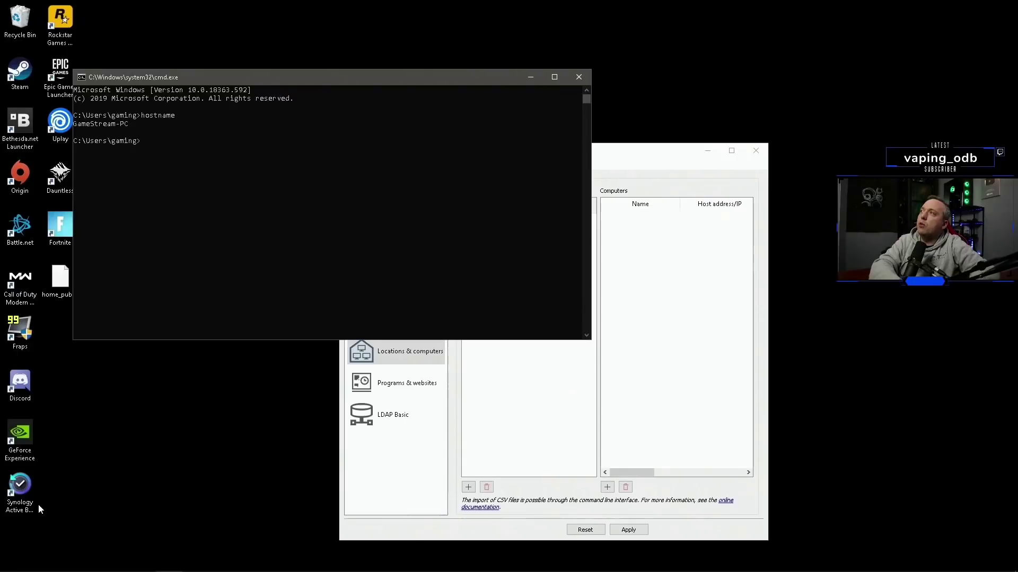
type("ipco")
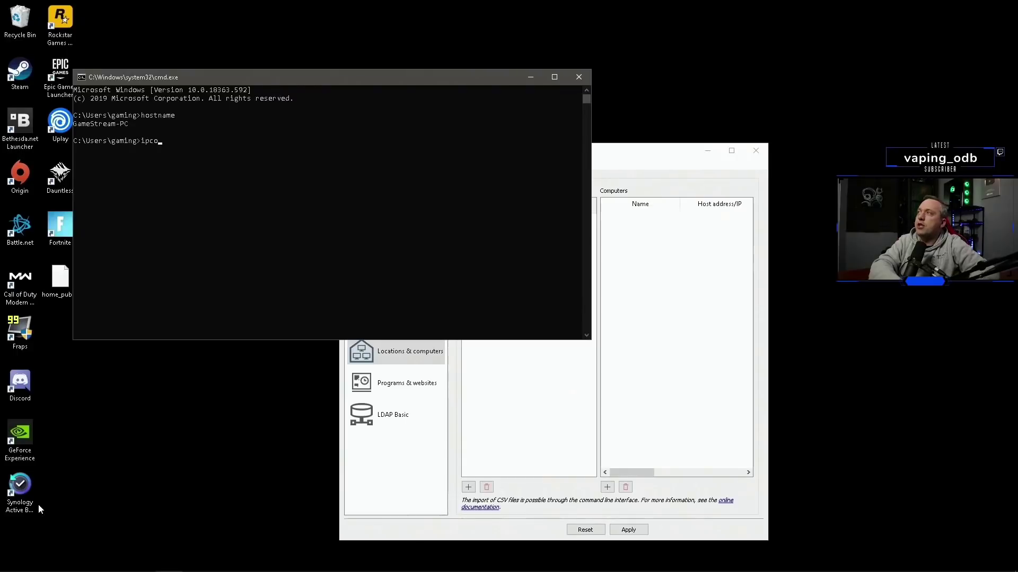
type("nfig")
key("Return")
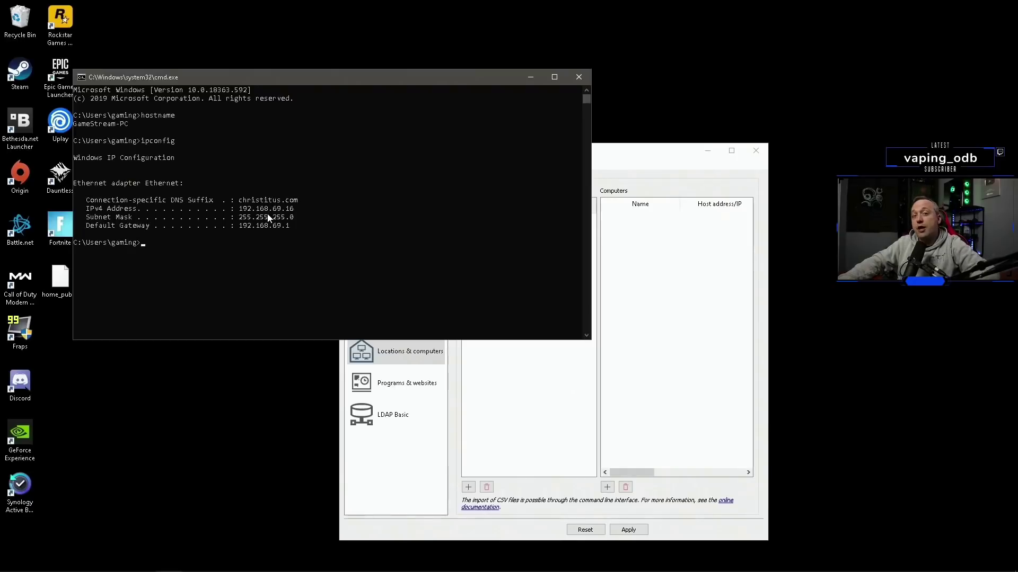
Add computer GameStream-PC with host address 192.168.69.16 under the home location.
left_click(634, 297)
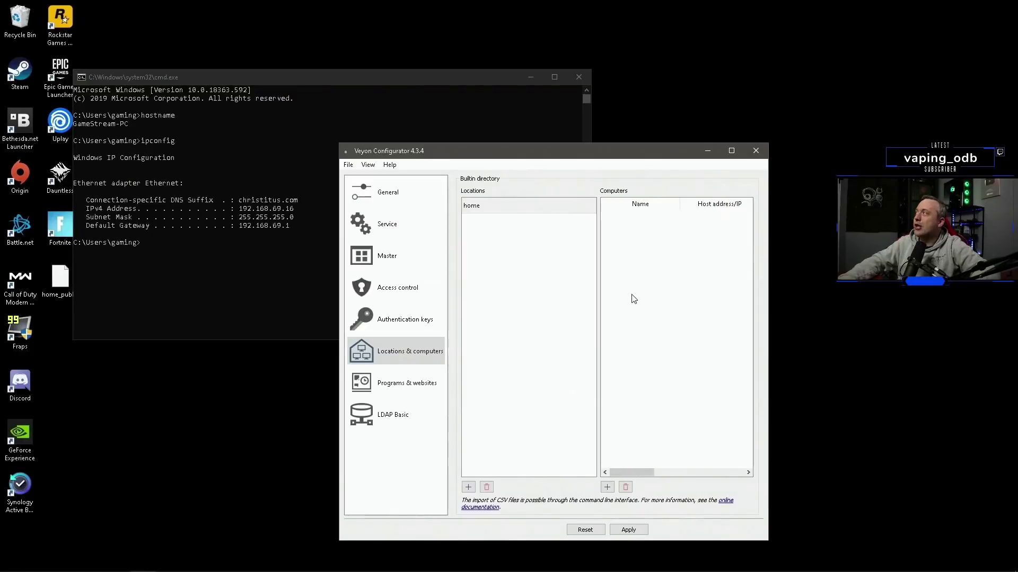
left_click(607, 487)
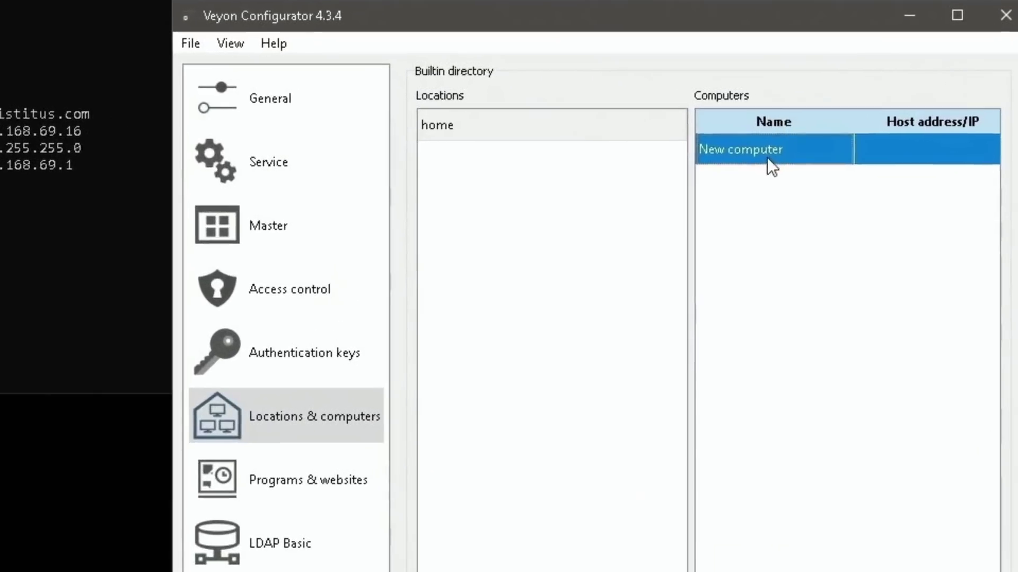
double_click(636, 220)
left_click_drag(795, 149, 647, 144)
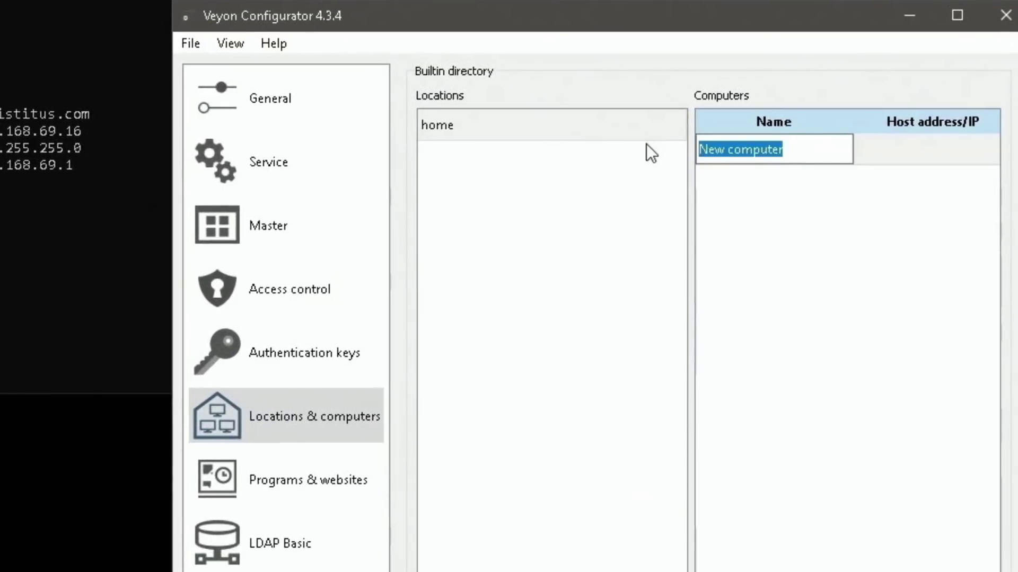
type("GameStream")
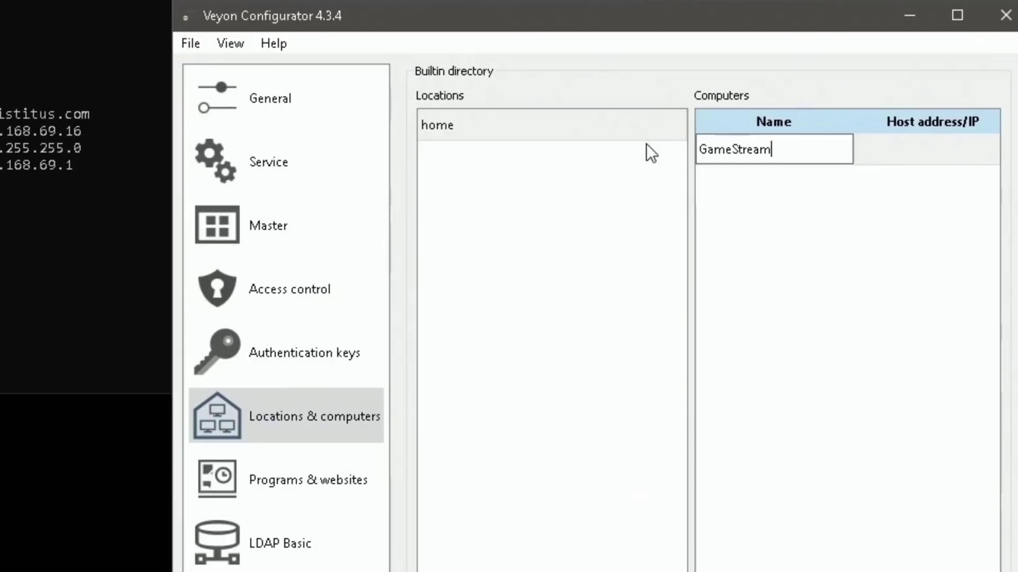
type("-PC")
key("Return")
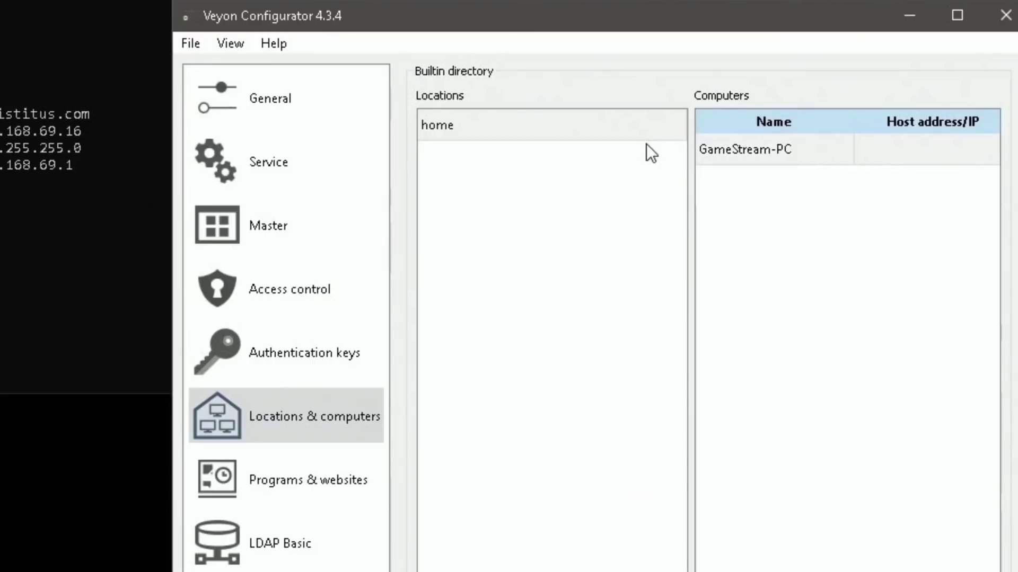
double_click(890, 155)
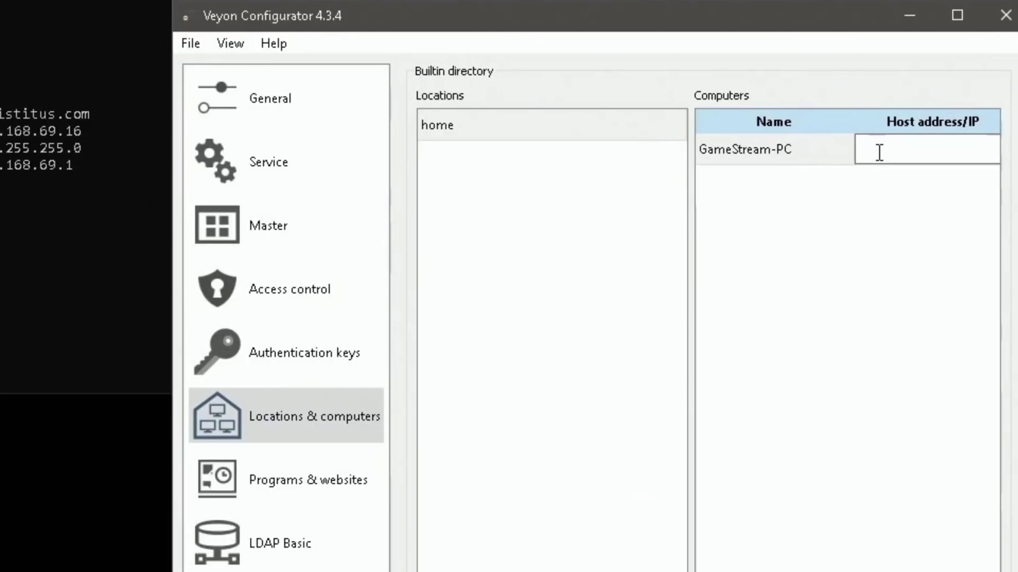
type("192.168.69.16")
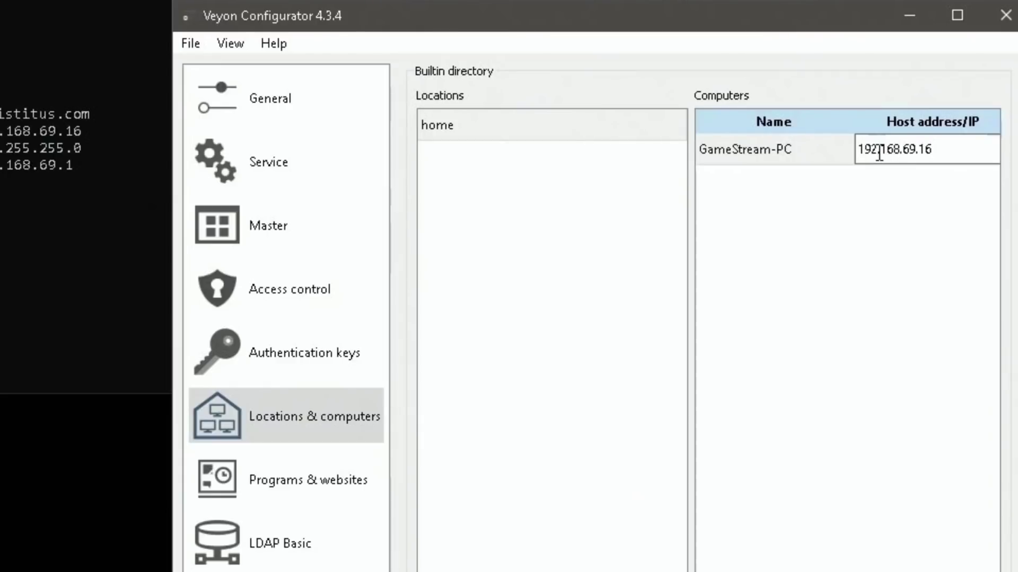
key("Return")
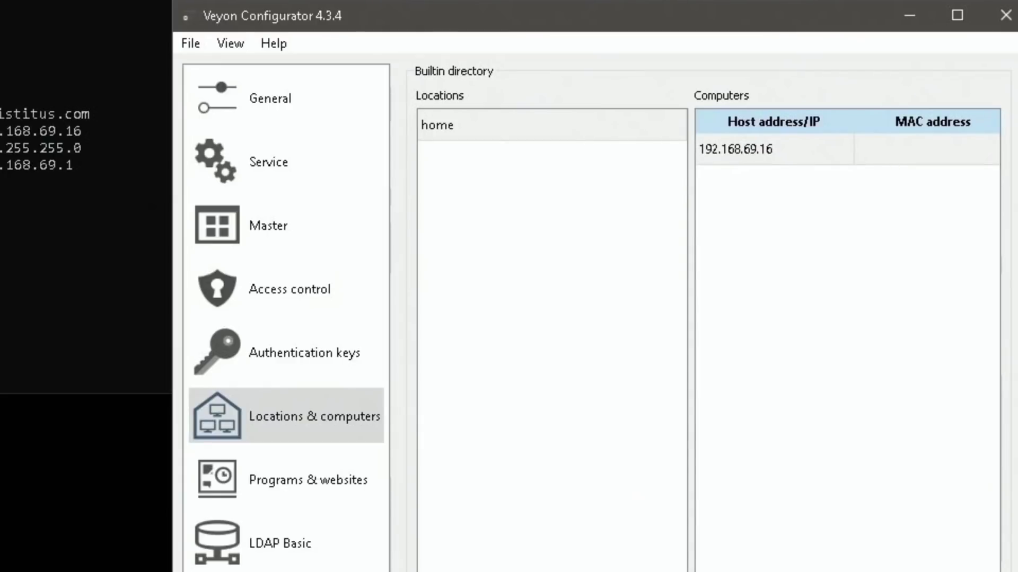
Save the configuration with Ctrl+S, restart the Veyon service, and close the Configurator.
key("ctrl+s")
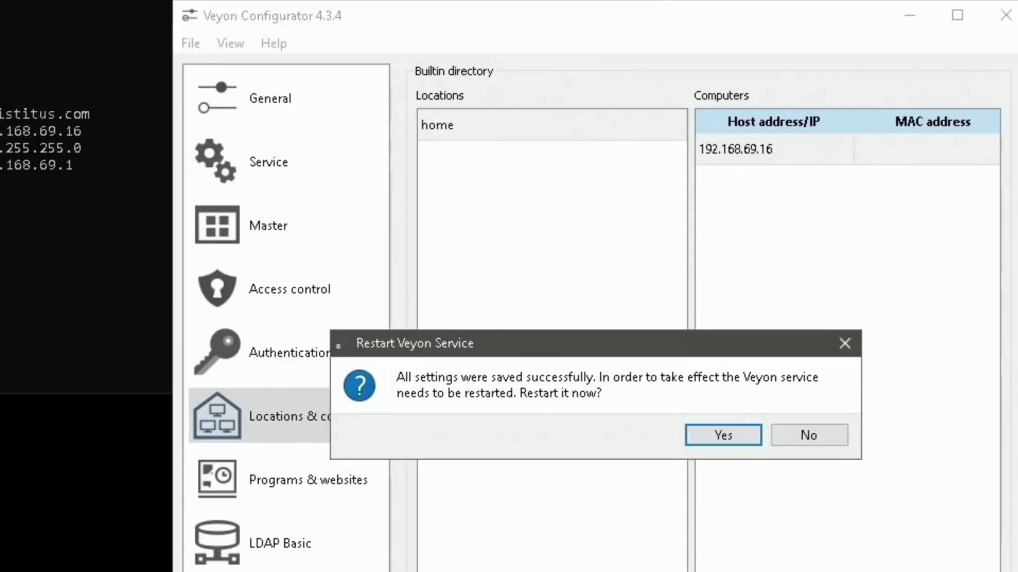
left_click(722, 434)
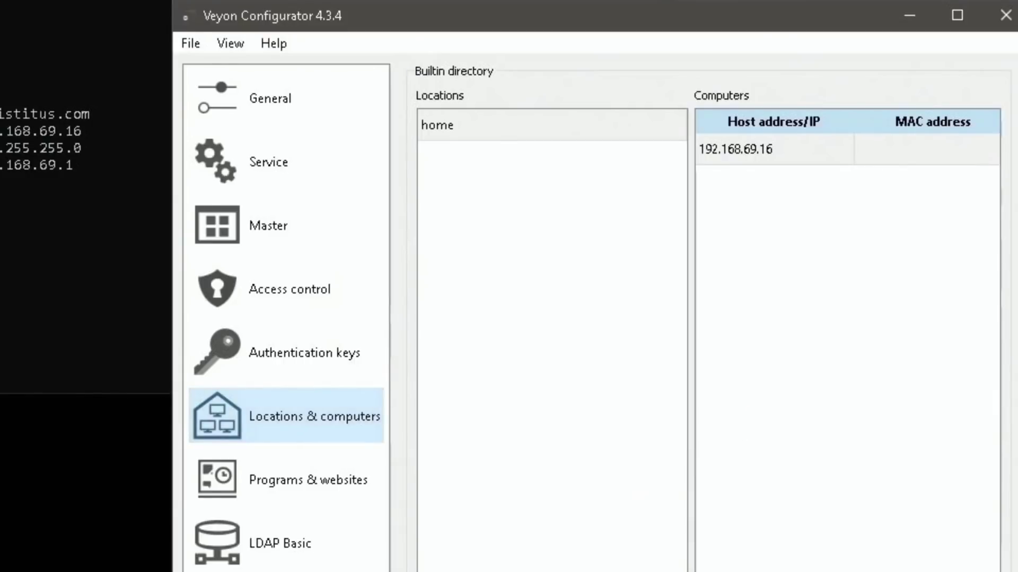
left_click(774, 149)
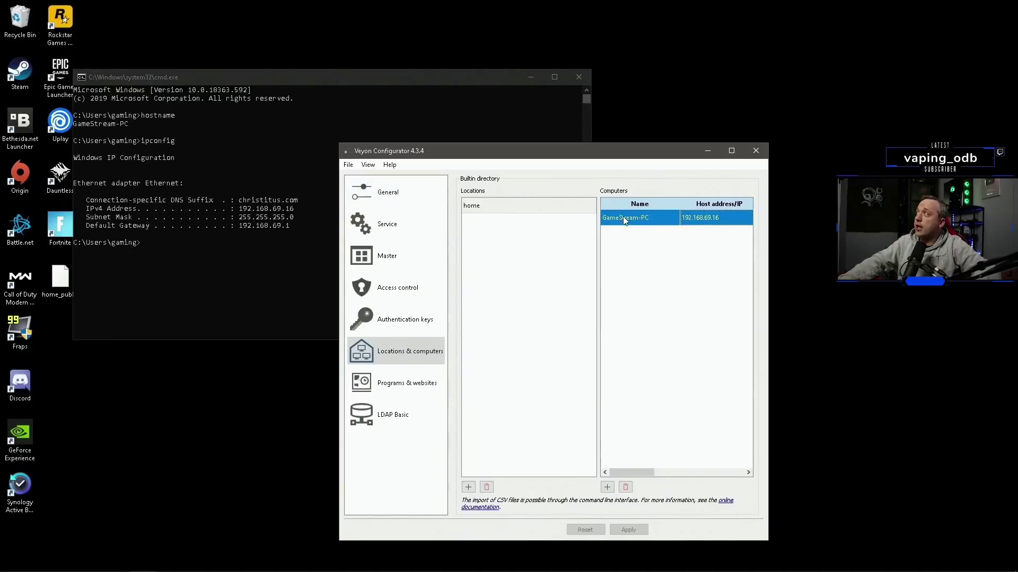
left_click(756, 150)
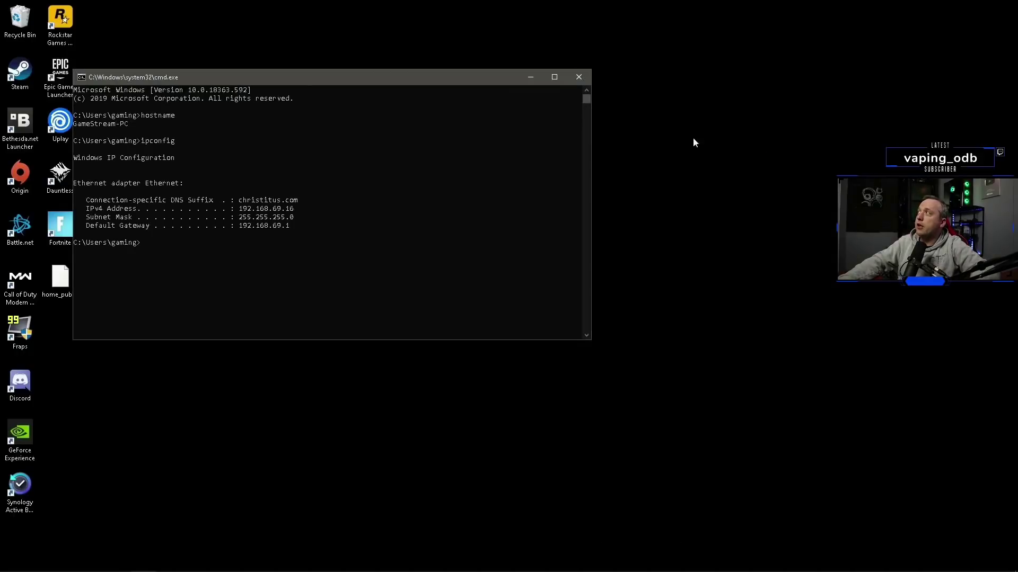
Close Command Prompt and add GameStream-PC at 192.168.69.16 to the master's home location.
left_click(582, 78)
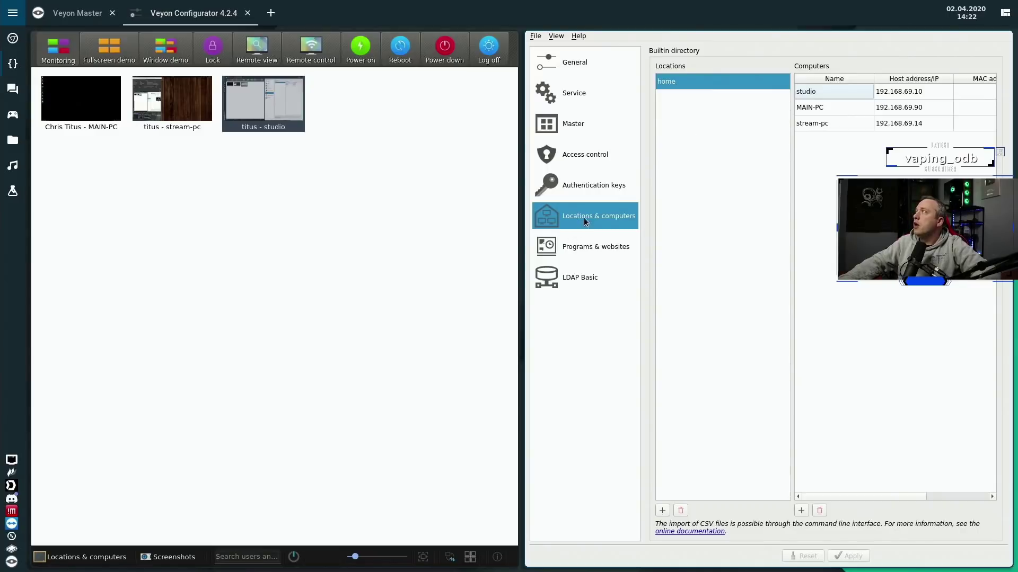
left_click(801, 511)
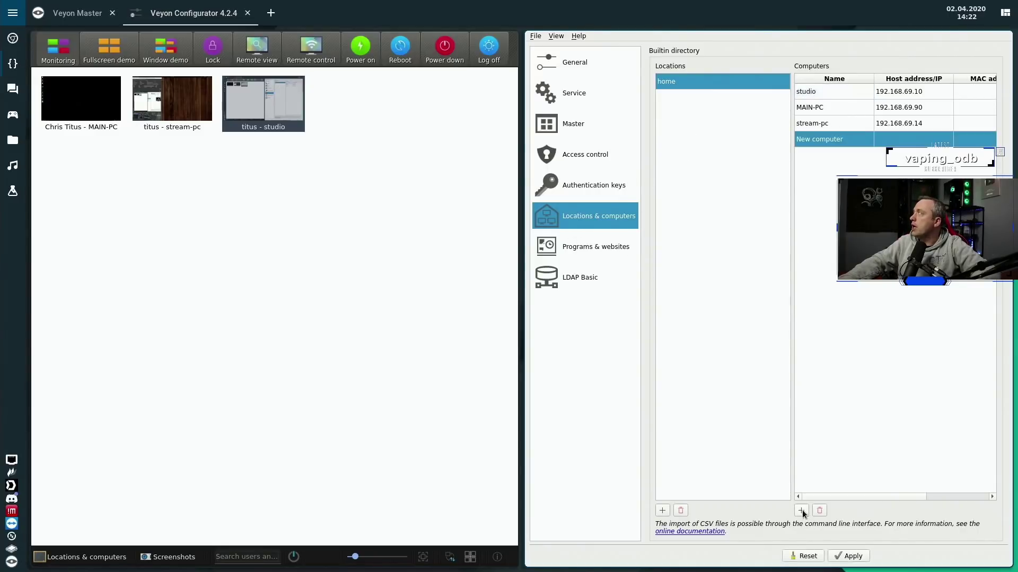
double_click(829, 138)
type("GameS")
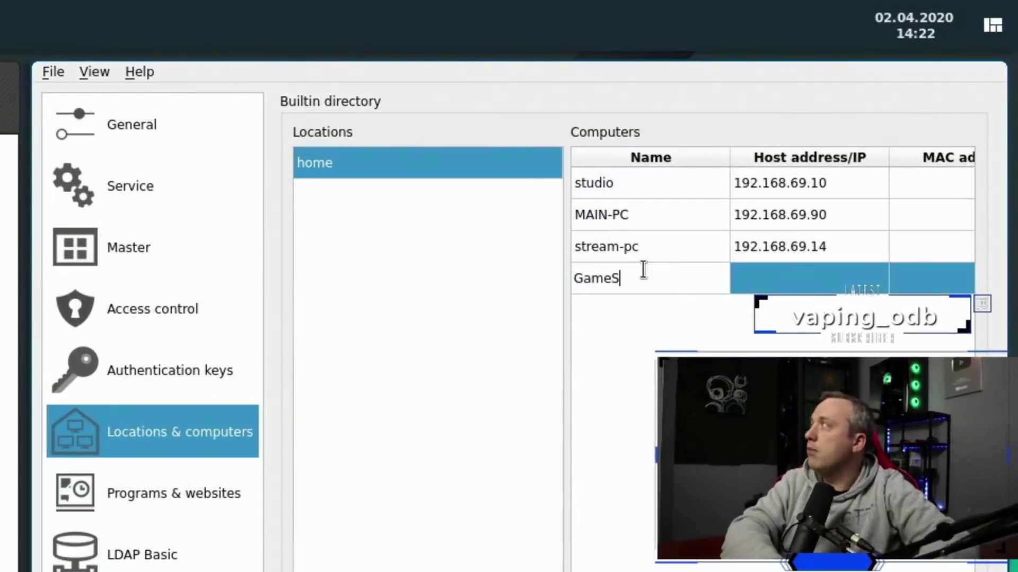
type("tream-PC")
key("Return")
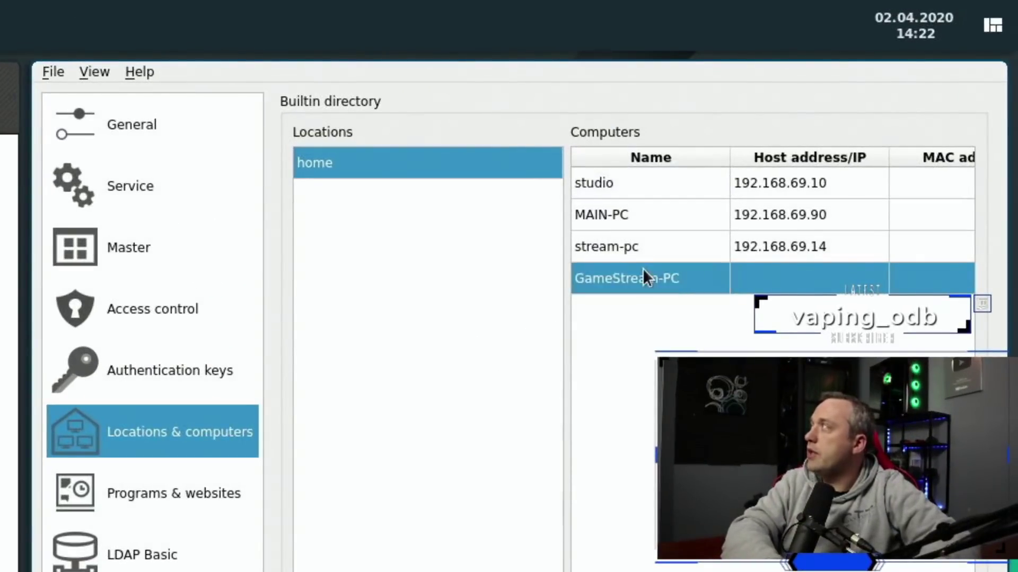
double_click(852, 281)
type("192.168.")
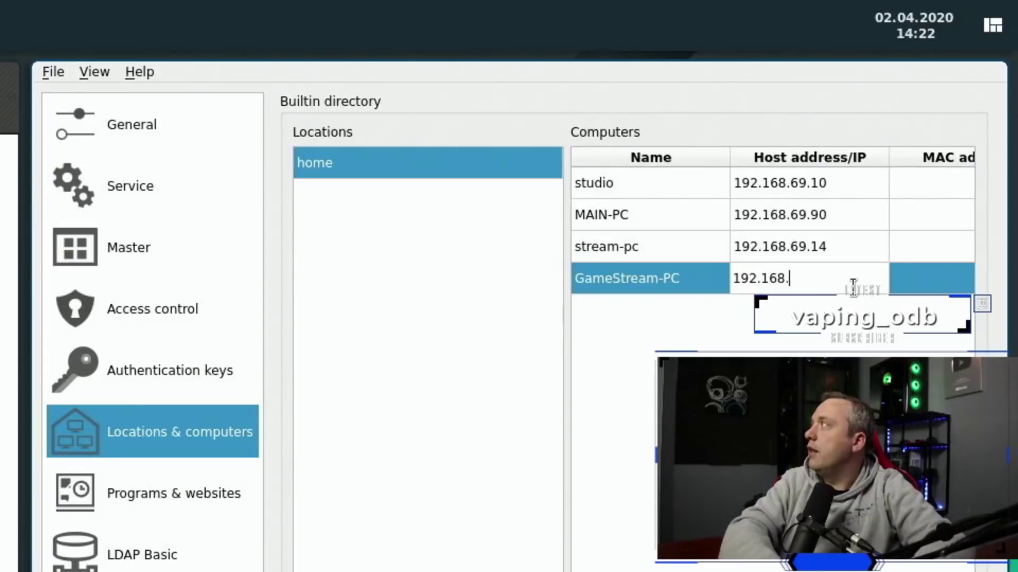
type("69.16")
key("Tab")
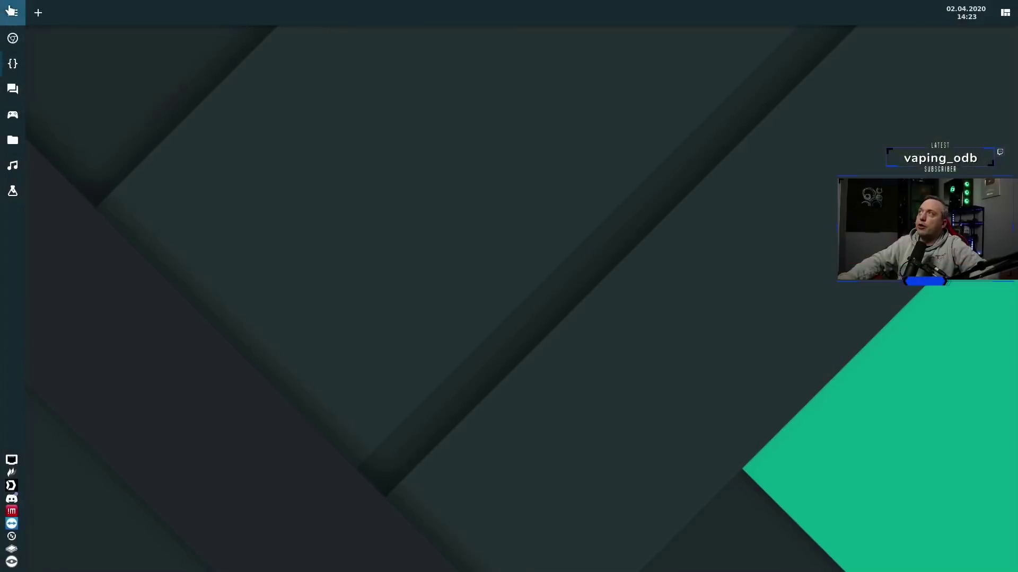
Launch Veyon Master and add GameStream-PC from the home location to the monitored computers.
left_click(11, 12)
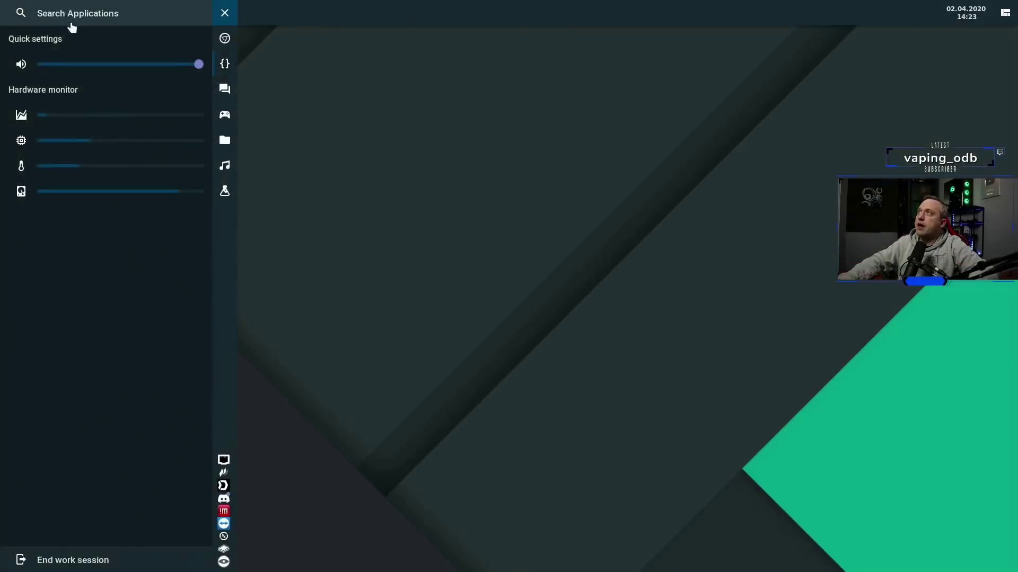
type("ve")
key("Return")
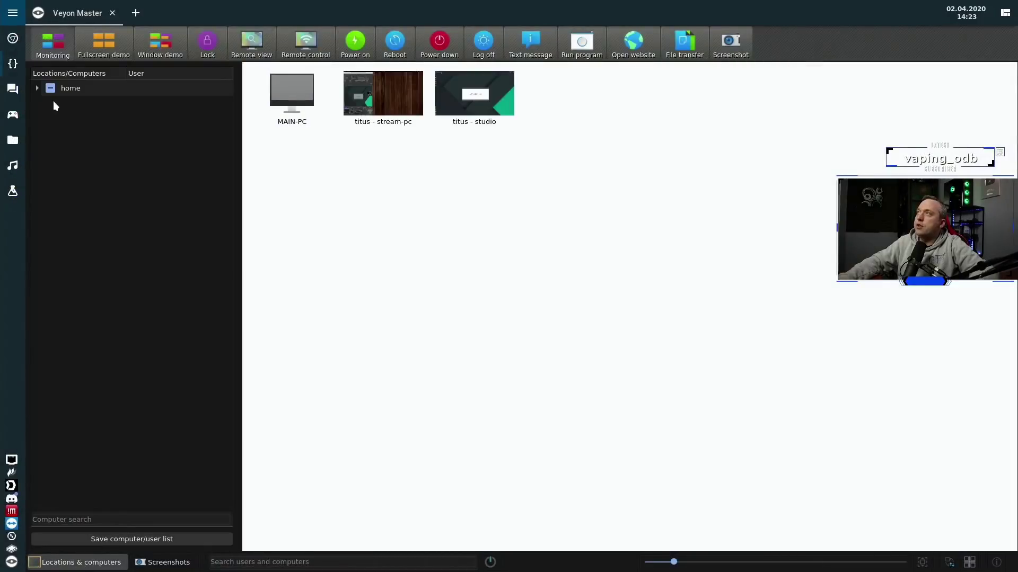
left_click(36, 88)
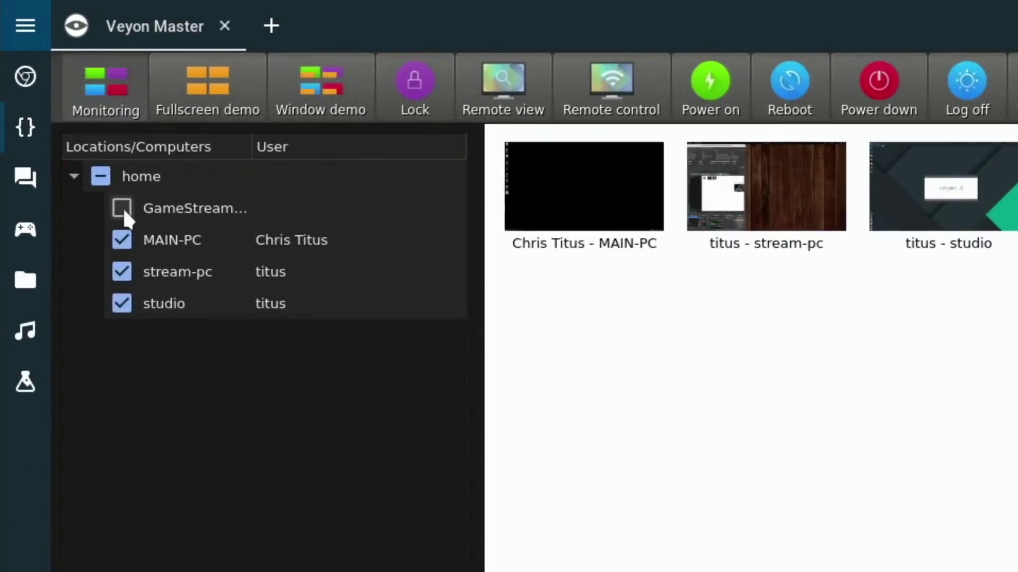
left_click(122, 208)
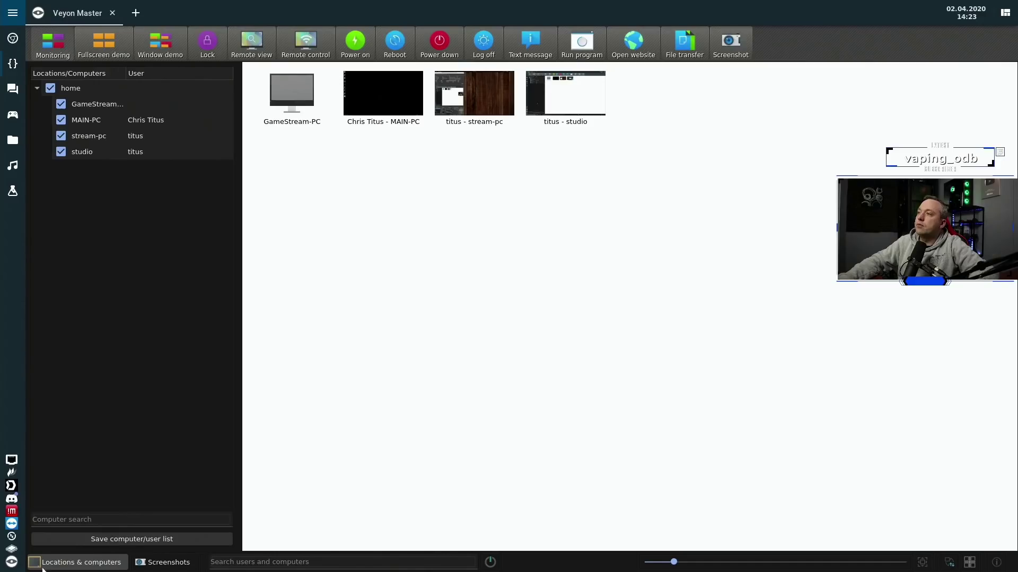
left_click(53, 561)
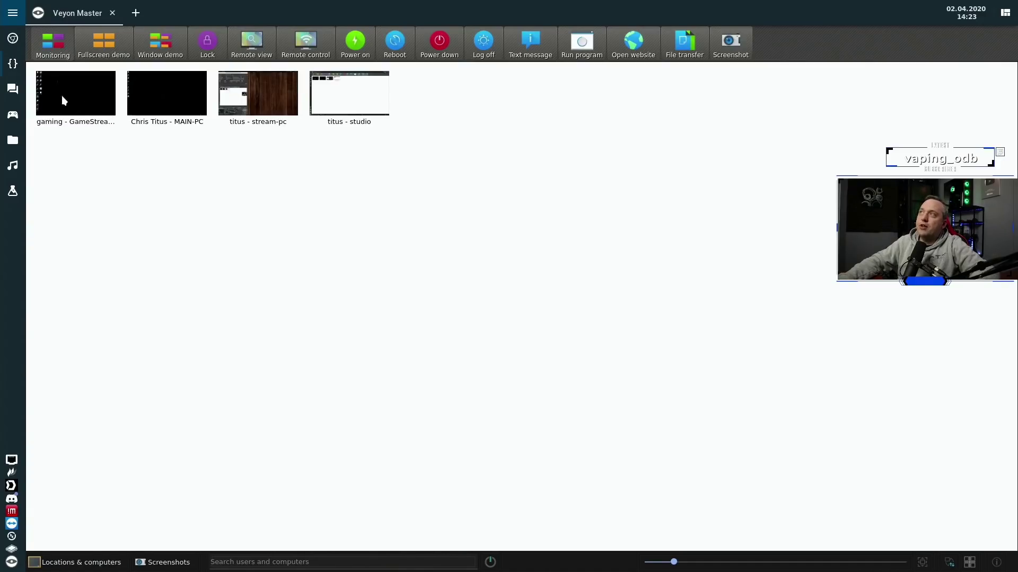
Open a fullscreen remote view of GameStream-PC and switch it to remote control.
right_click(75, 90)
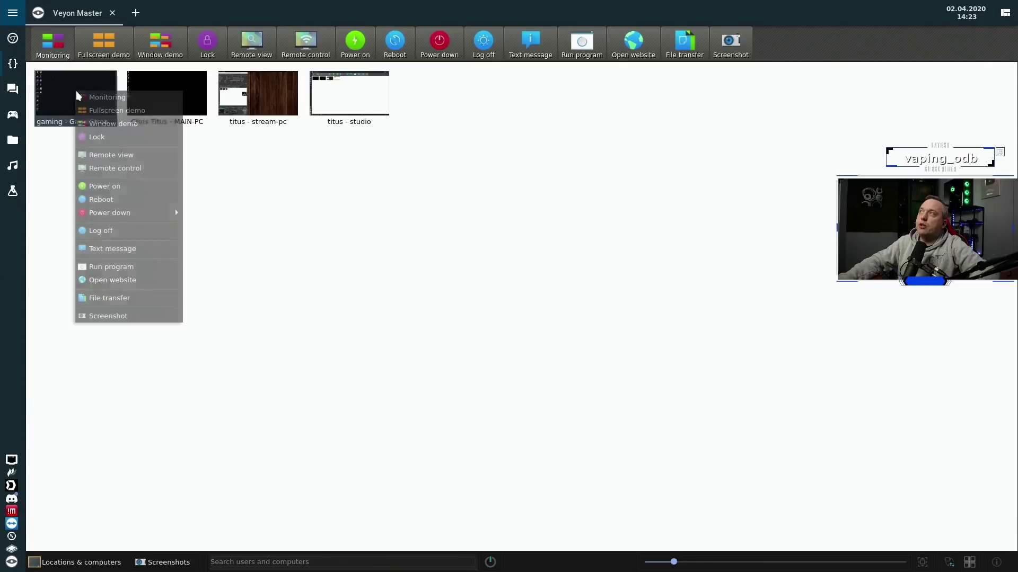
left_click(125, 156)
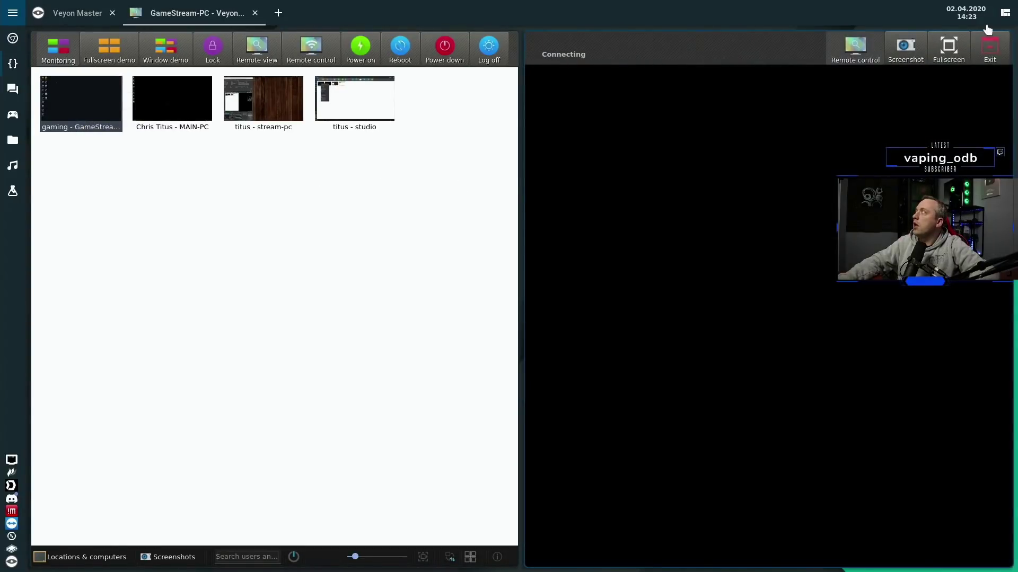
left_click(949, 48)
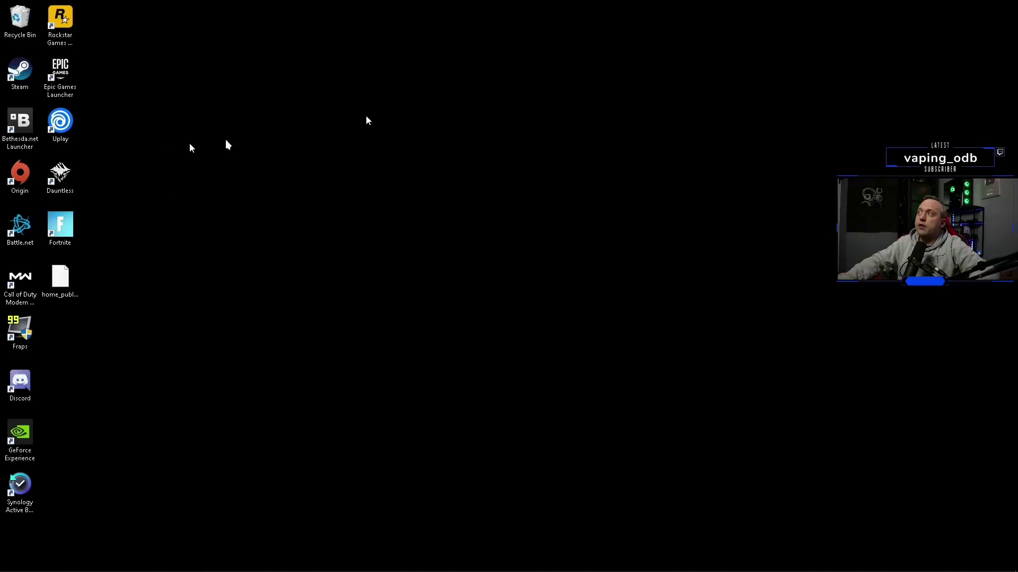
mouse_move(816, 3)
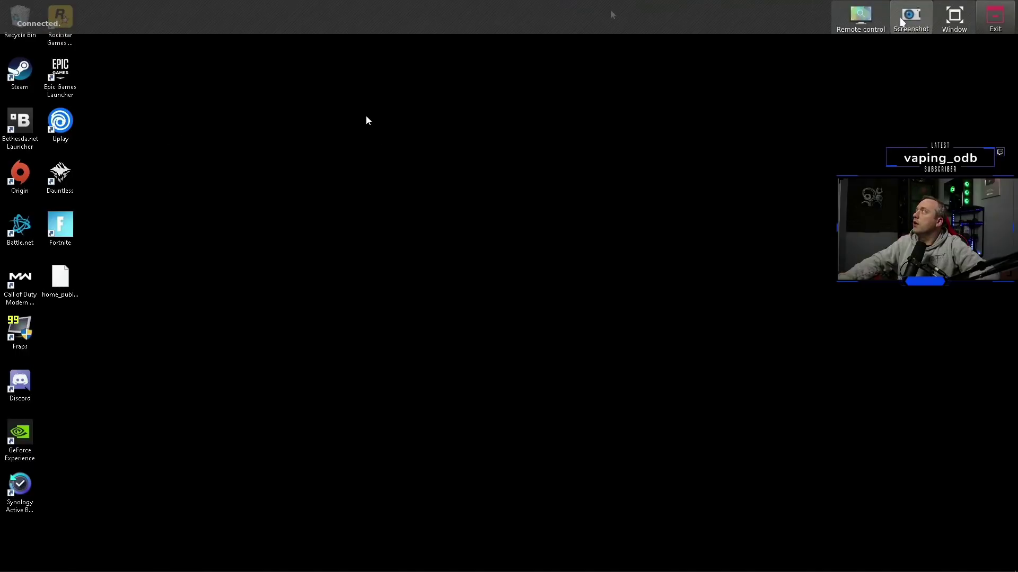
left_click(861, 24)
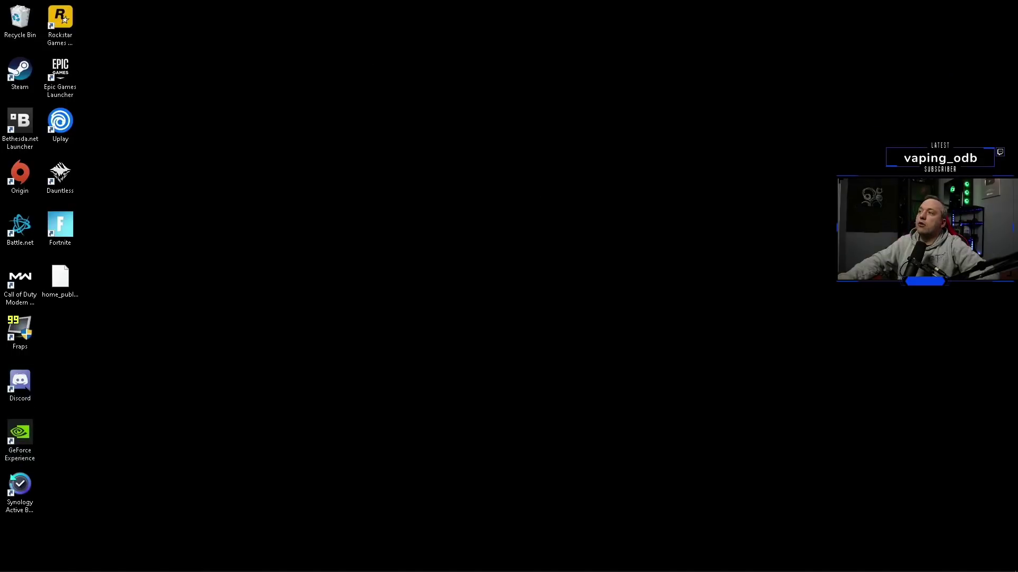
Open and close the remote Start menu, then exit the remote view.
left_click(12, 562)
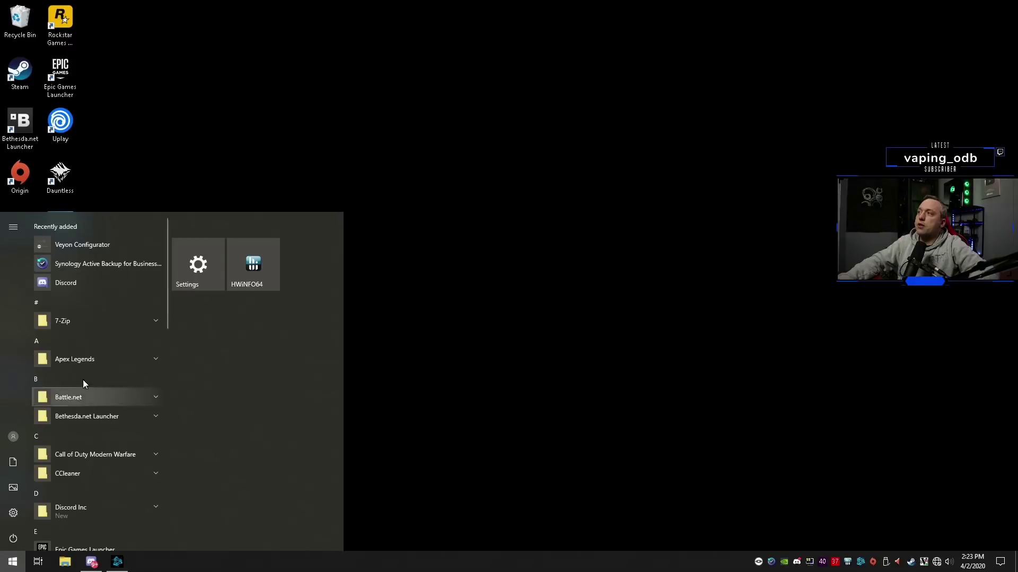
left_click(550, 133)
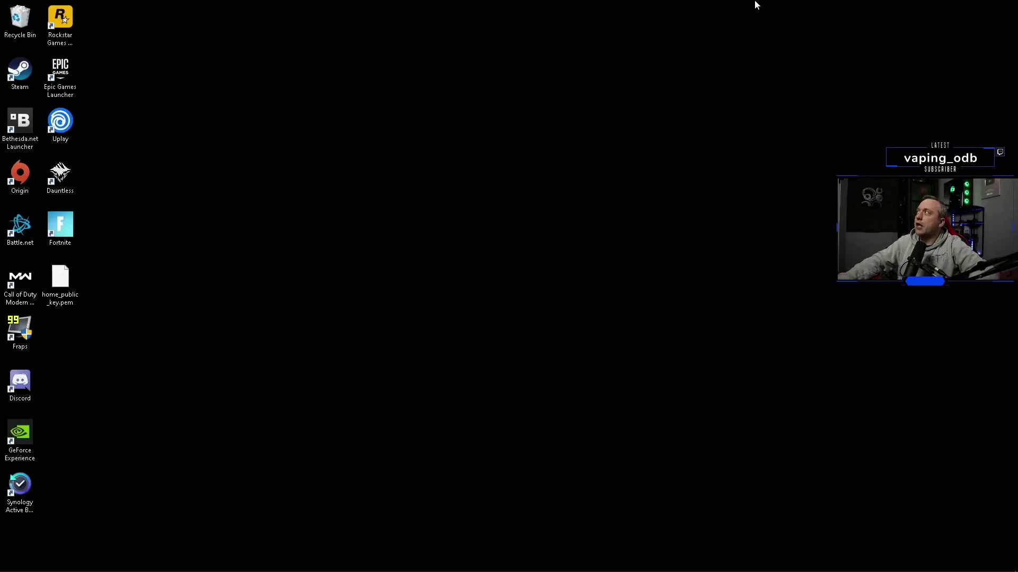
mouse_move(758, 3)
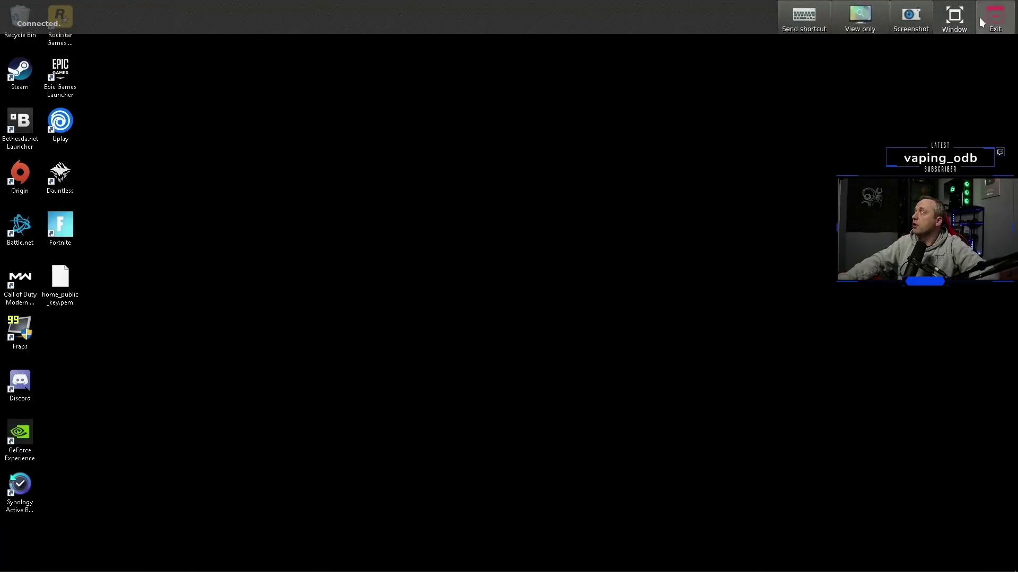
left_click(982, 20)
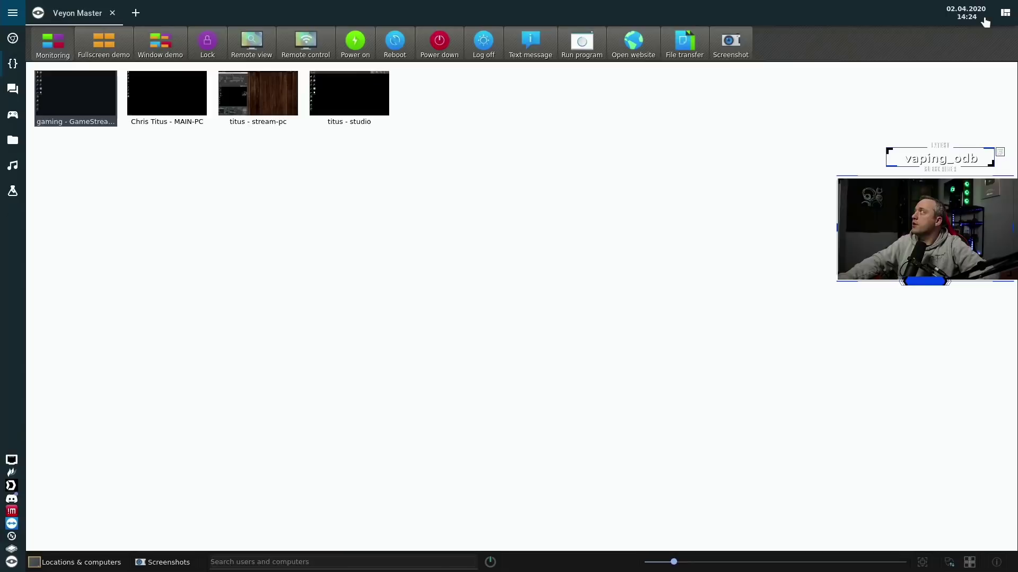
Select the GameStream-PC thumbnail in the Veyon Master overview.
left_click(55, 97)
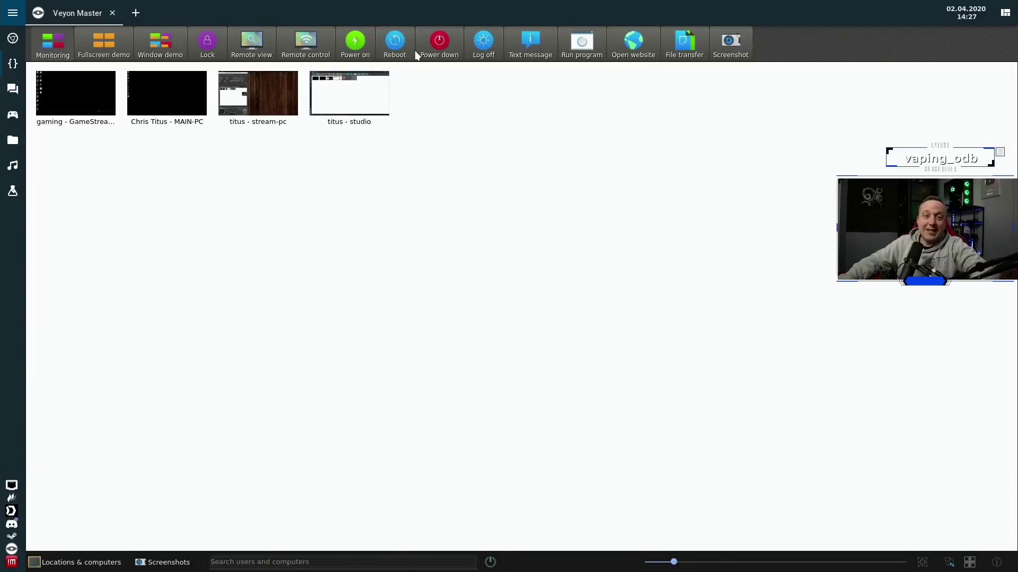
Reboot GameStream-PC from its thumbnail's context menu.
right_click(77, 96)
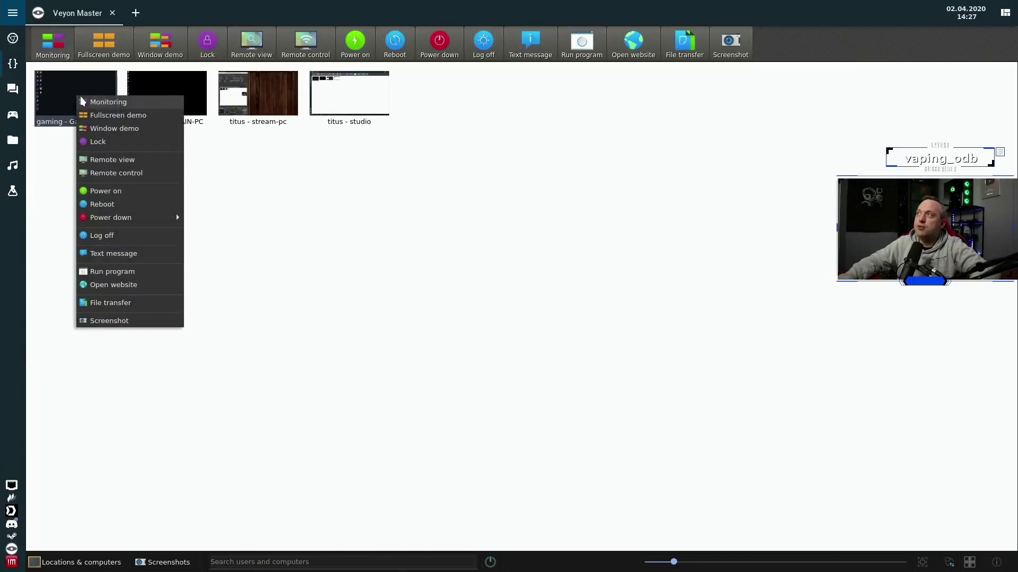
left_click(123, 204)
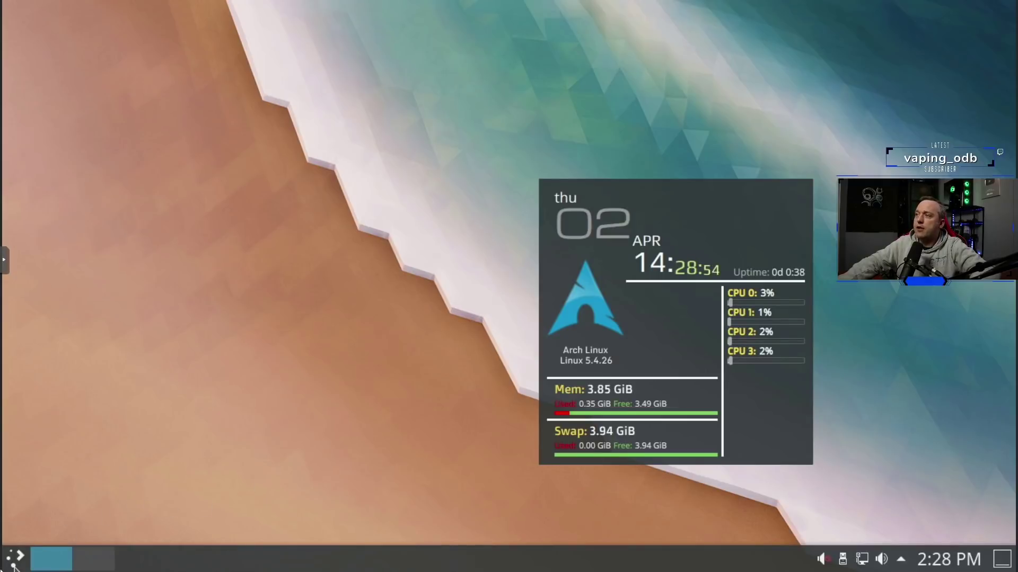
Install veyon from the AUR with yay -S veyon, accepting the default answer to each prompt.
left_click(14, 559)
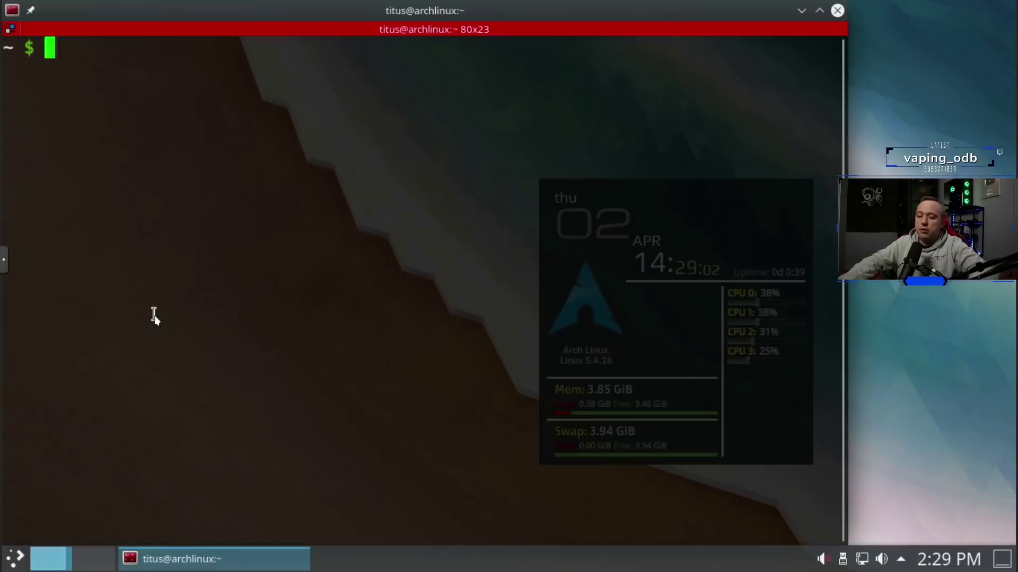
type("yay -")
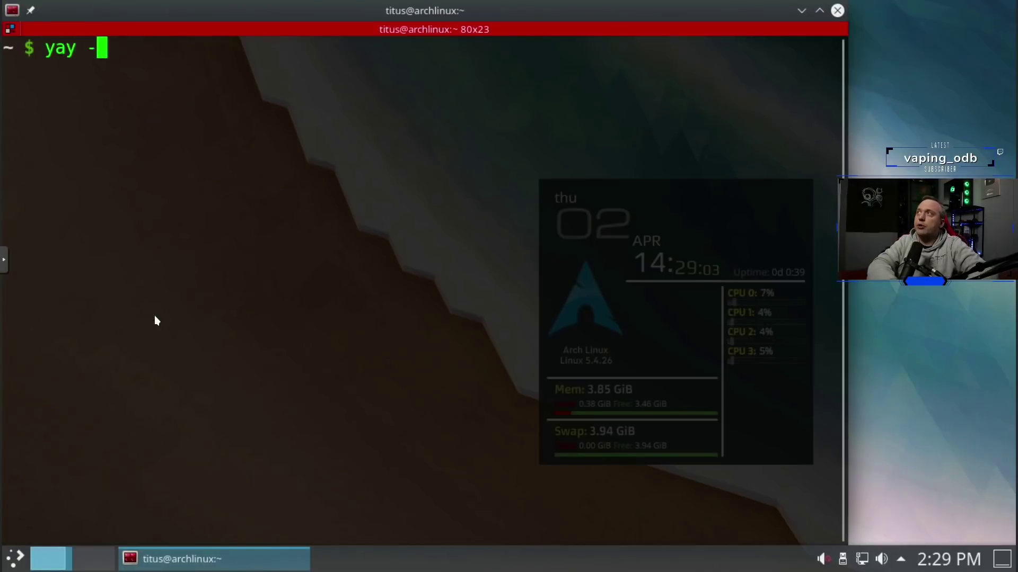
type("S veyon")
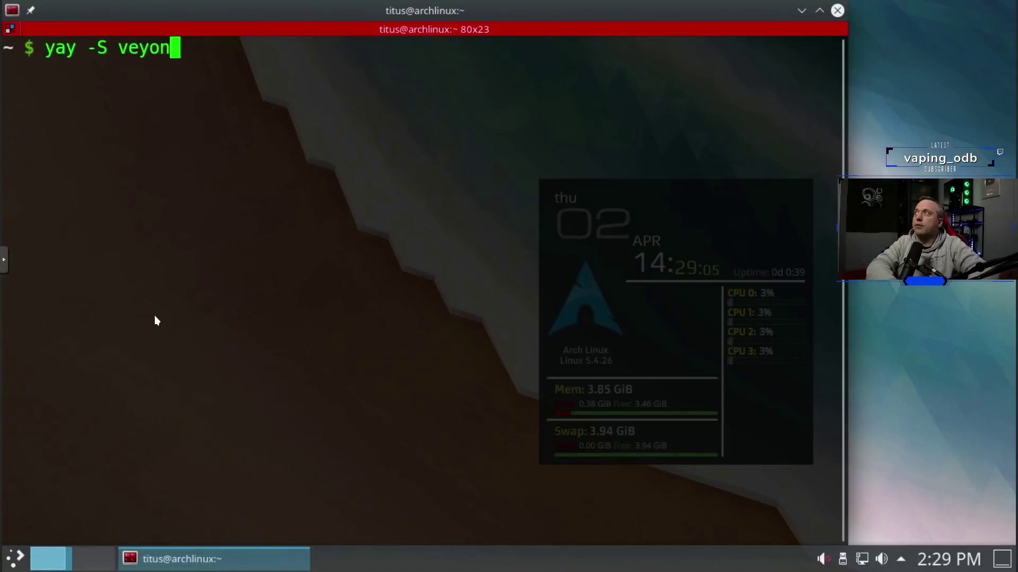
key("Return")
key("Return")
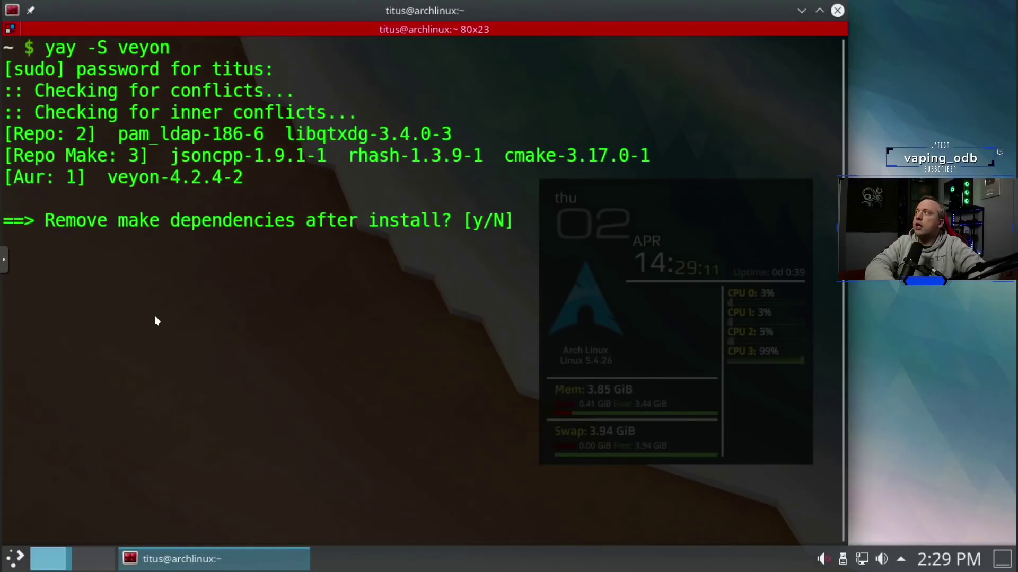
key("Return")
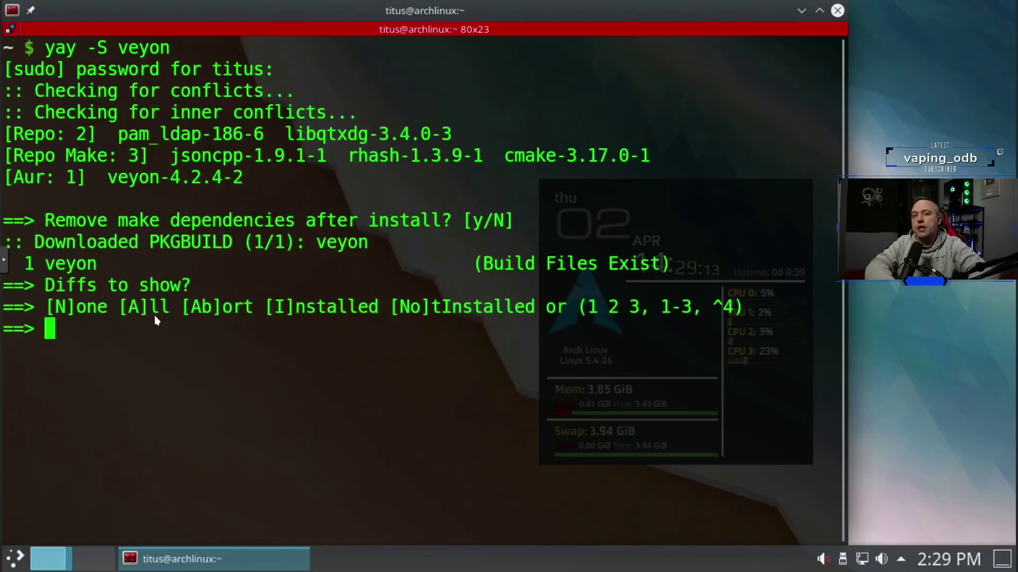
key("Return")
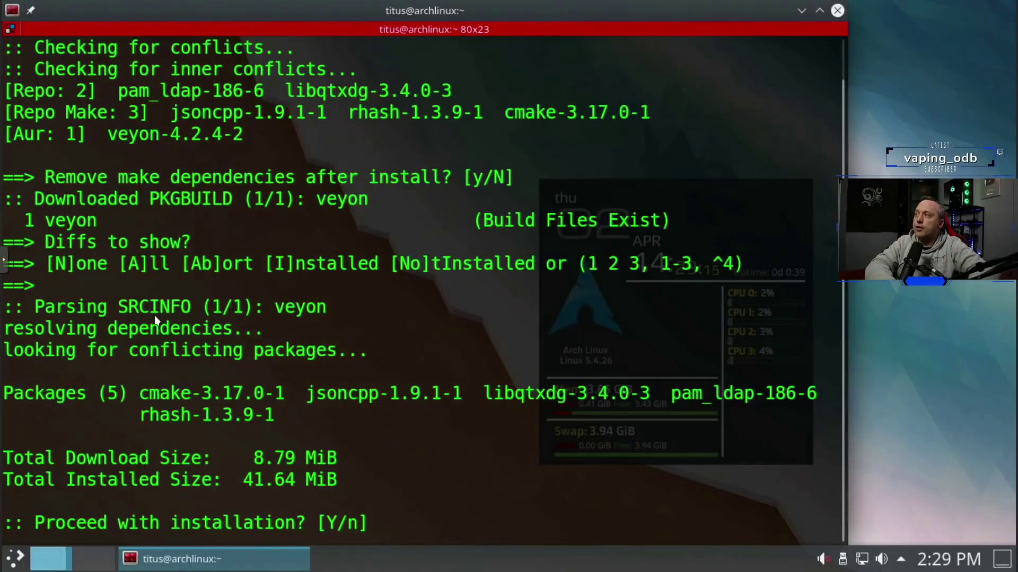
key("Return")
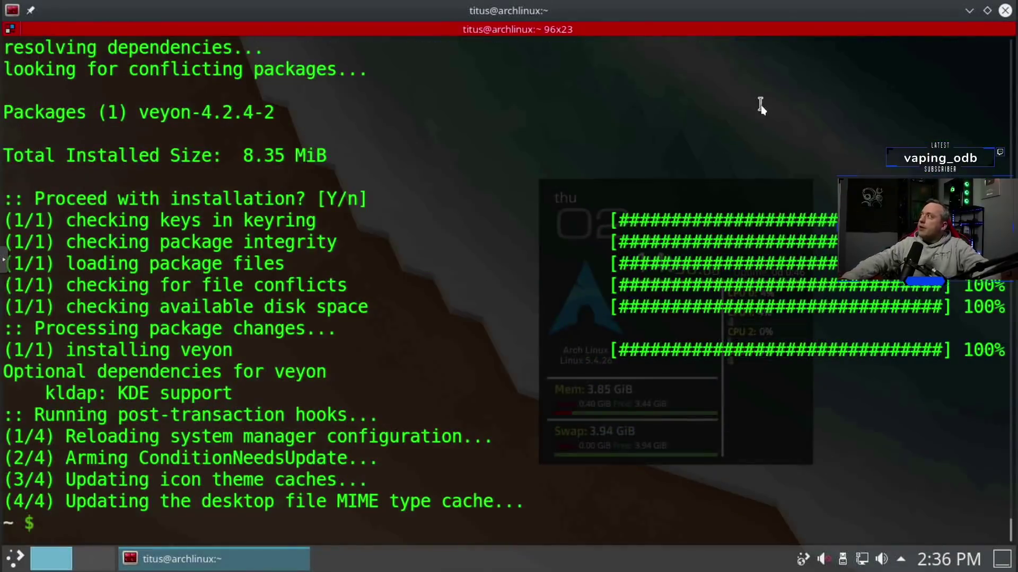
Close the terminal and launch Veyon Configurator, entering the root password.
left_click(1005, 10)
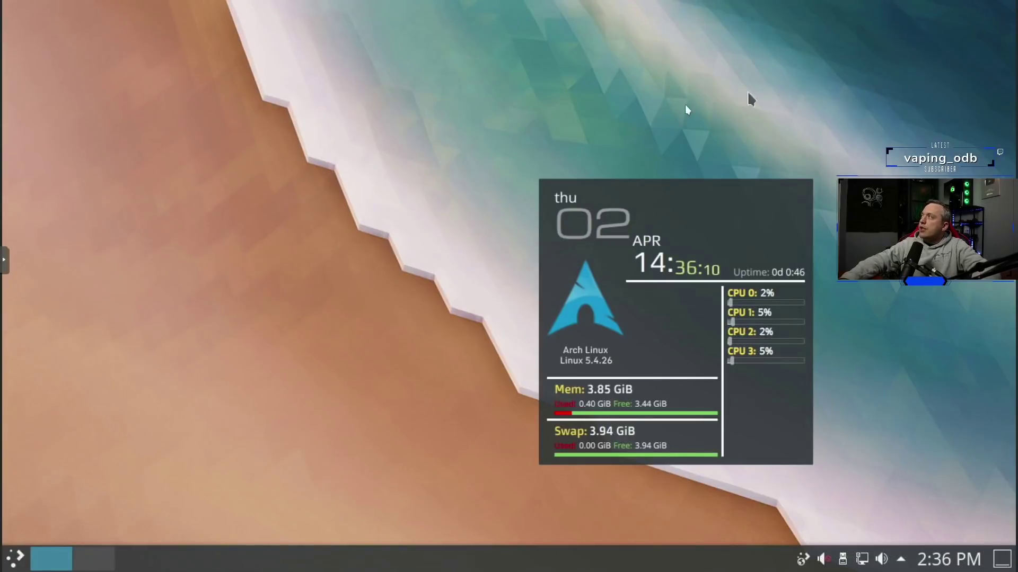
left_click(20, 563)
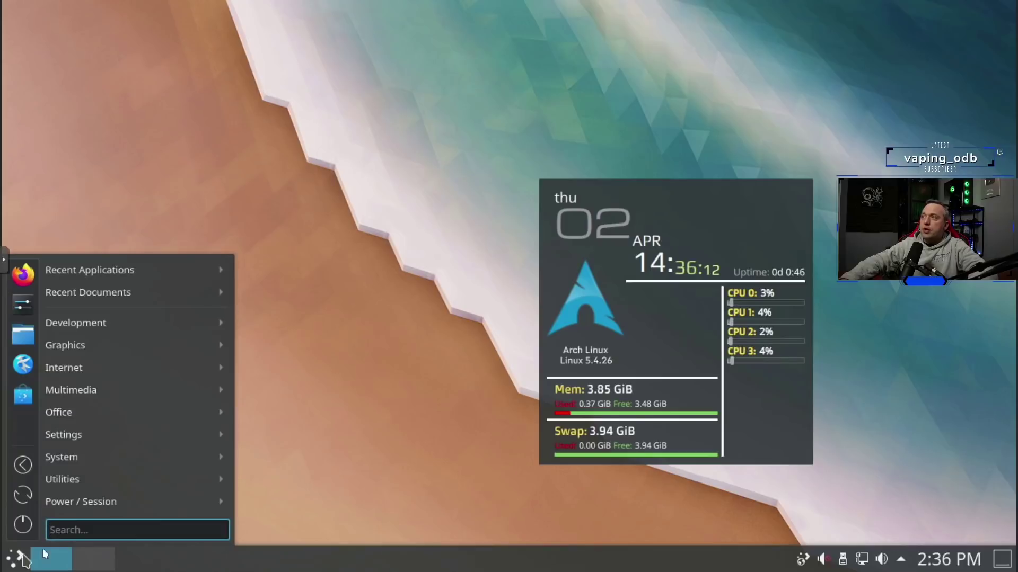
type("vey")
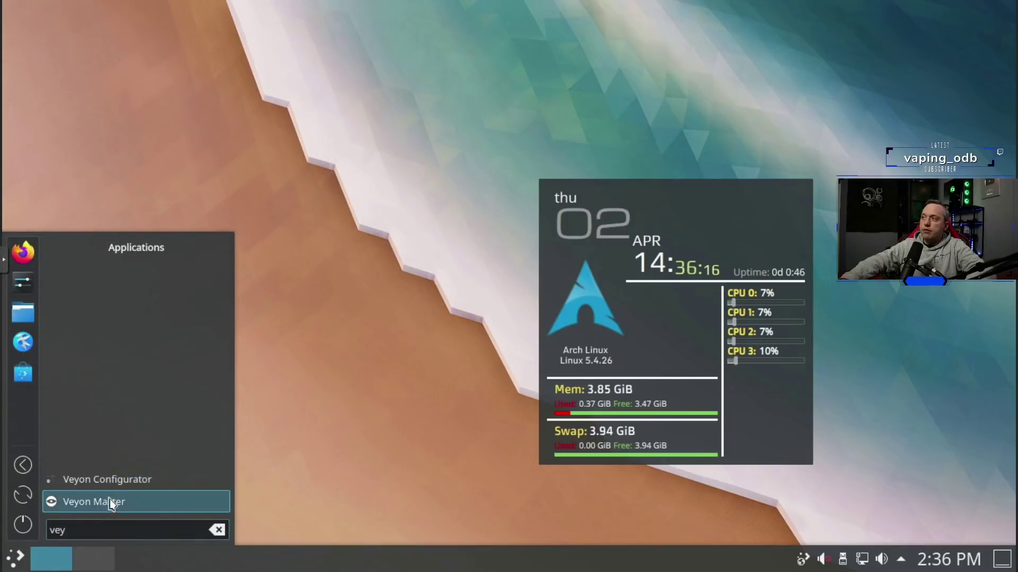
left_click(108, 486)
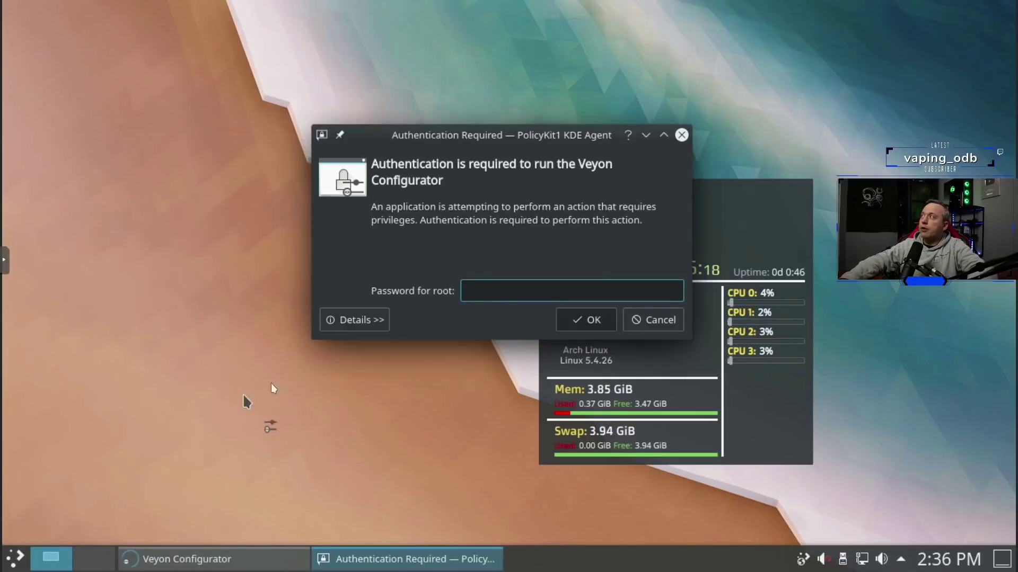
type("●●●●")
key("Return")
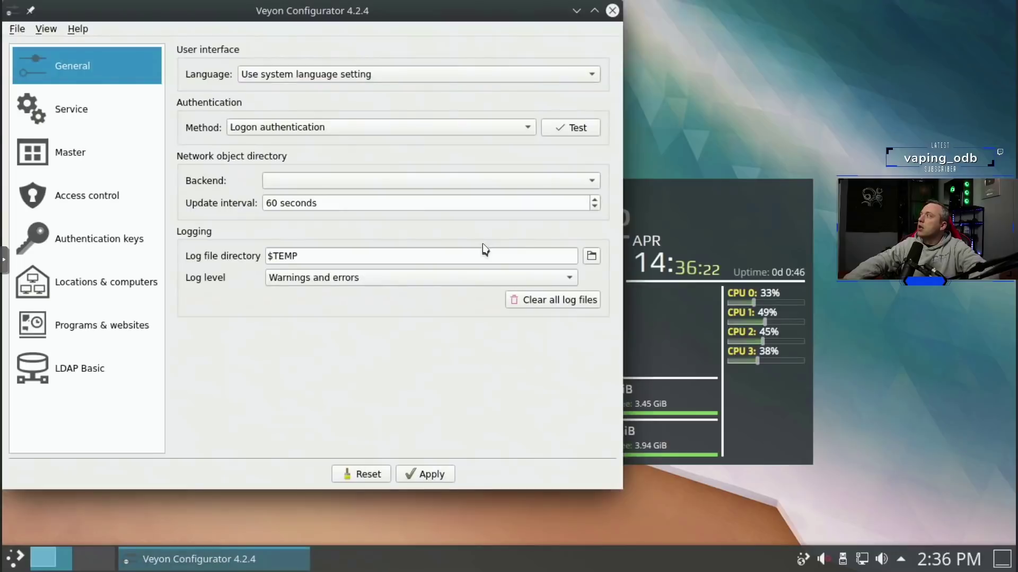
Apply Key file authentication and set the VNC server to Builtin VNC server (x11vnc).
left_click(325, 133)
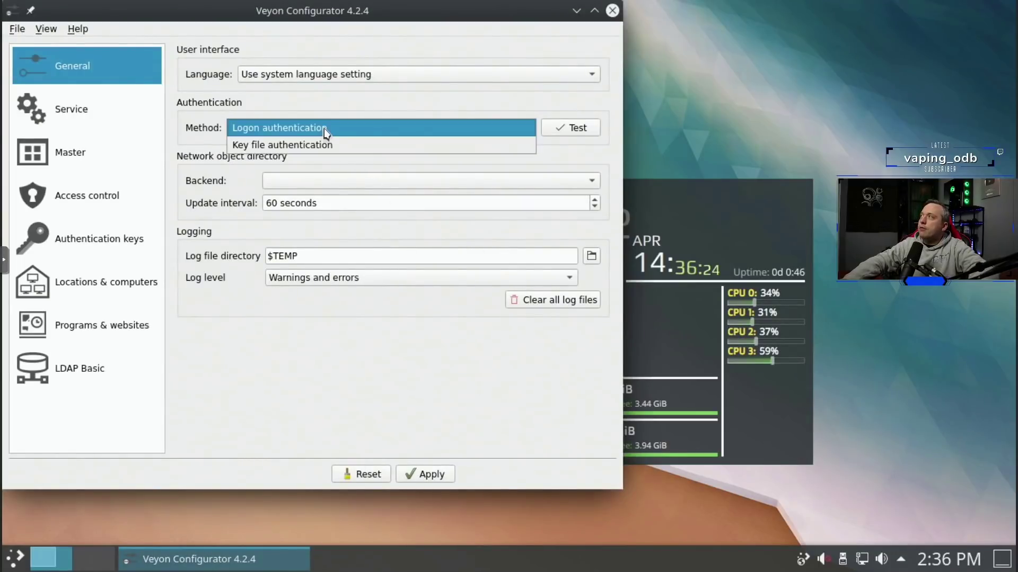
left_click(316, 144)
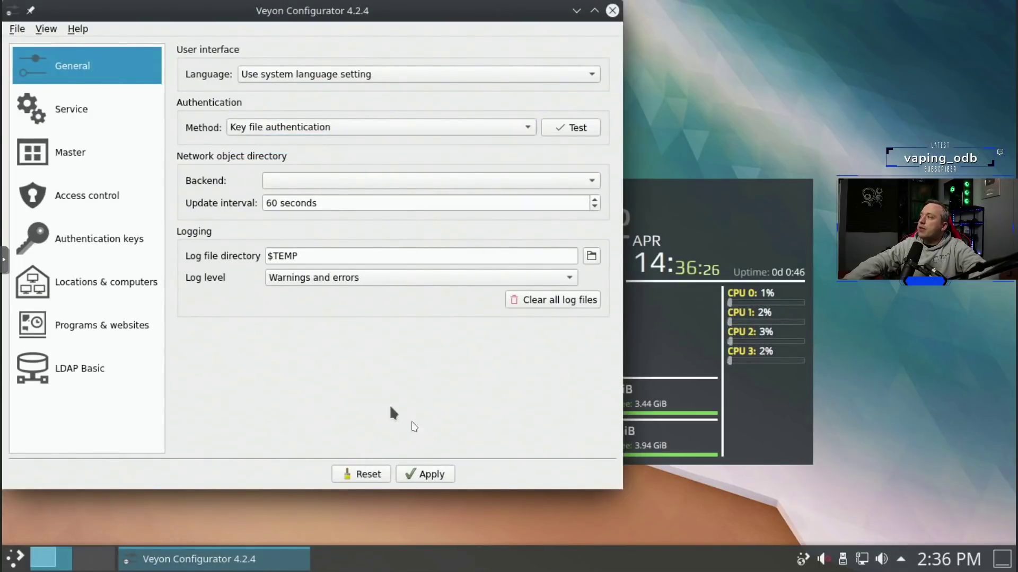
left_click(427, 474)
left_click(76, 109)
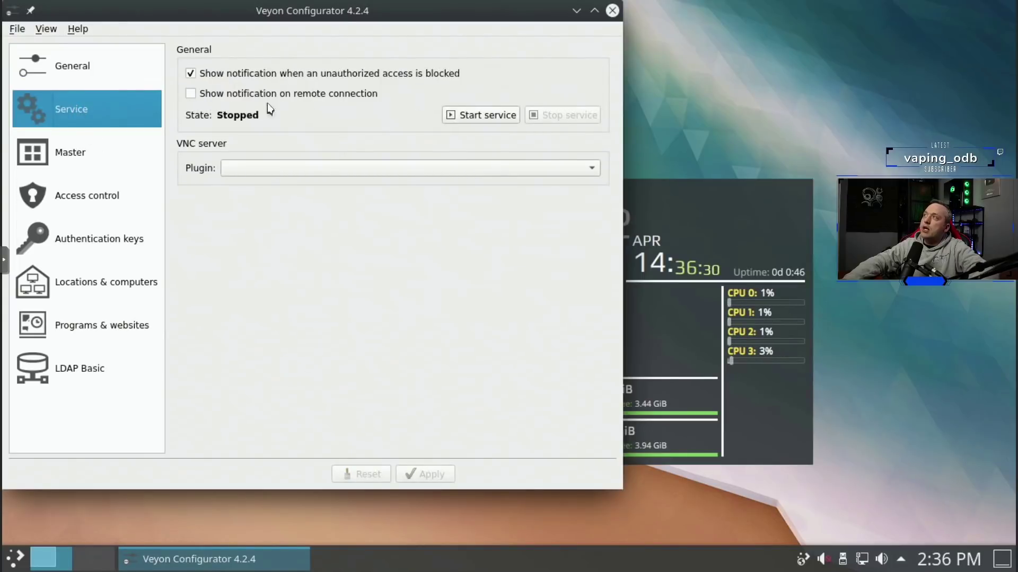
left_click(285, 174)
left_click(271, 169)
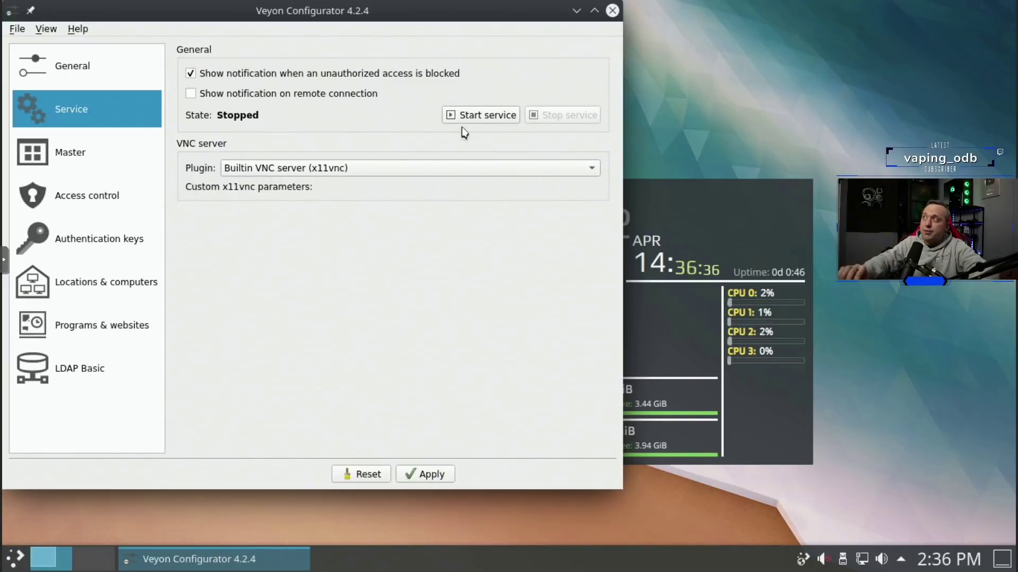
left_click(133, 239)
Import home_public_key.pem from the Downloads folder as the public key named home.
left_click(578, 234)
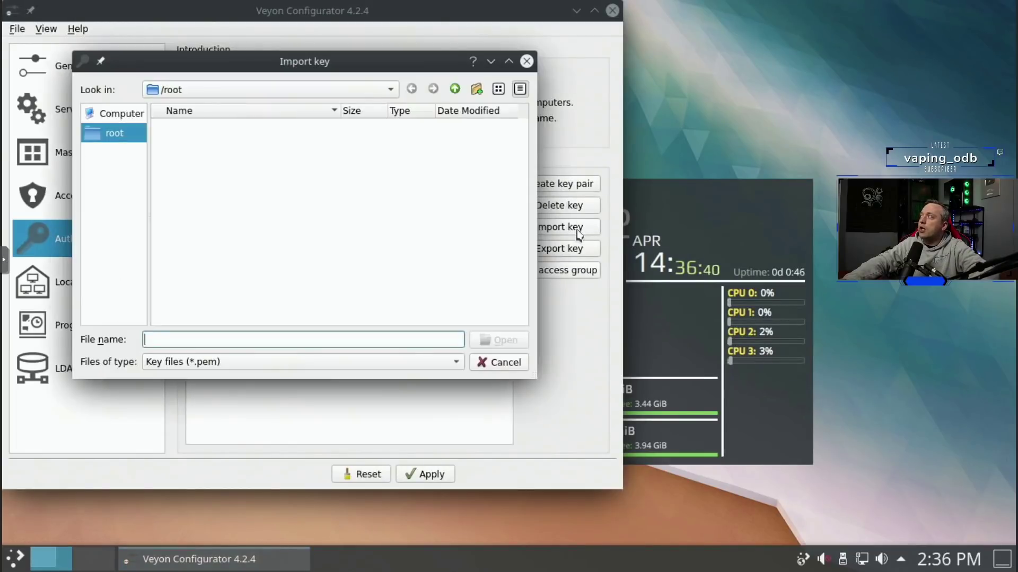
left_click(128, 118)
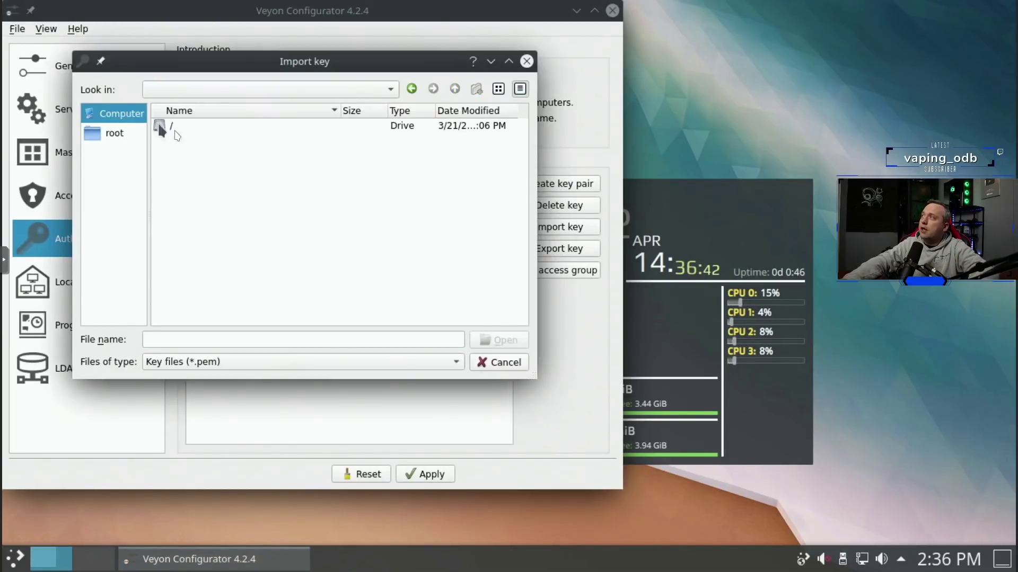
double_click(161, 126)
double_click(186, 180)
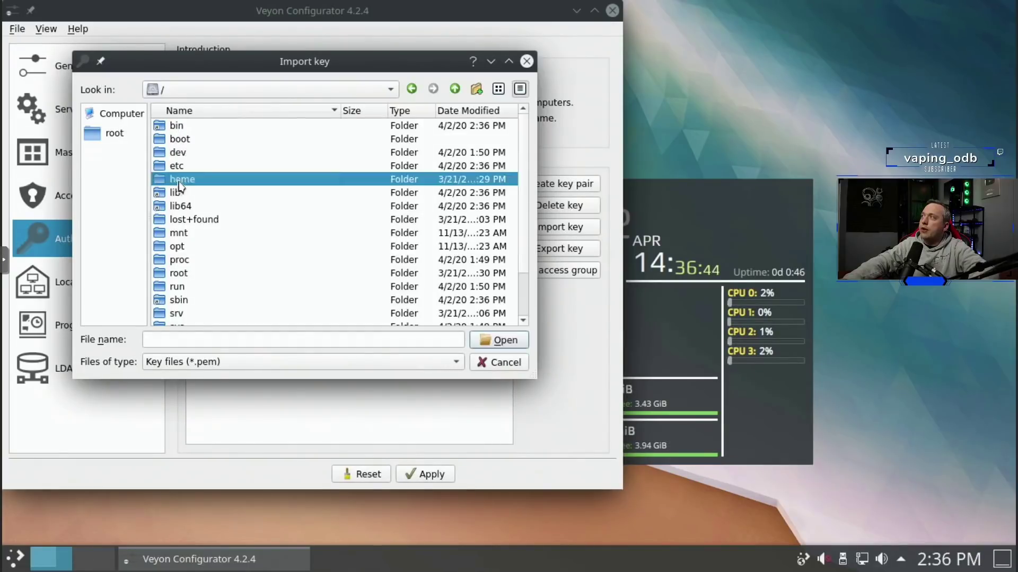
left_click(183, 127)
double_click(183, 127)
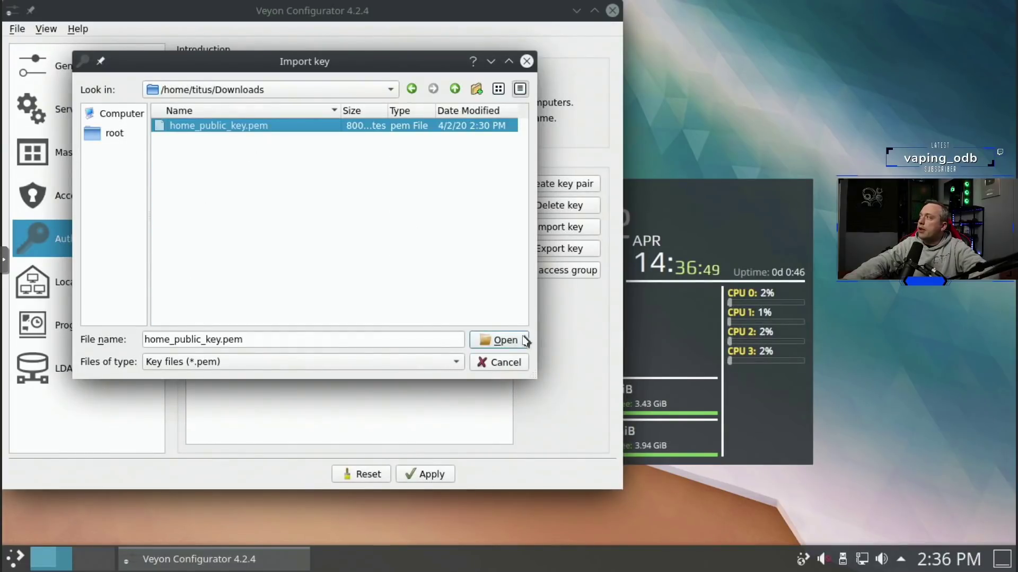
left_click(498, 340)
left_click(413, 250)
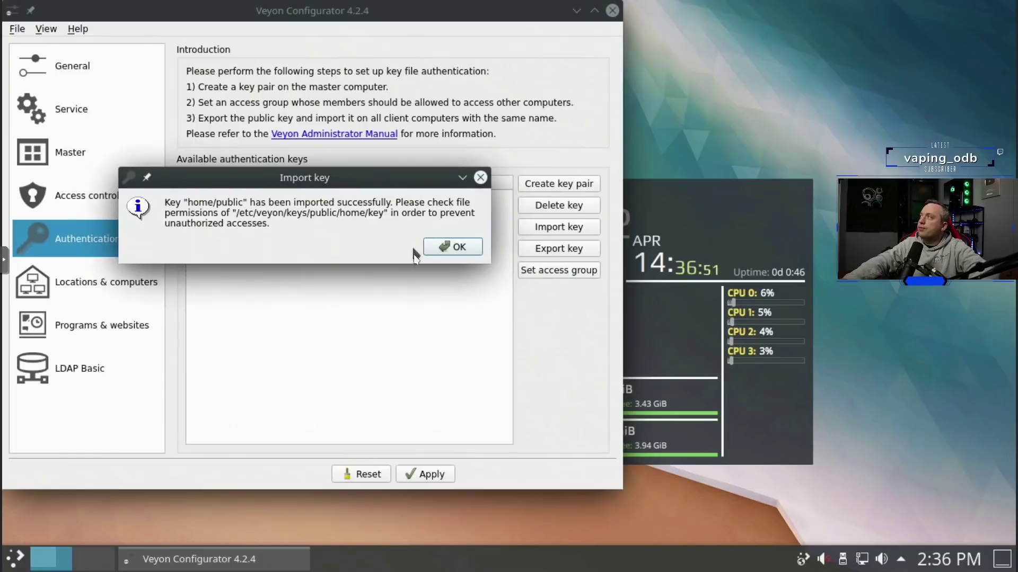
left_click(454, 247)
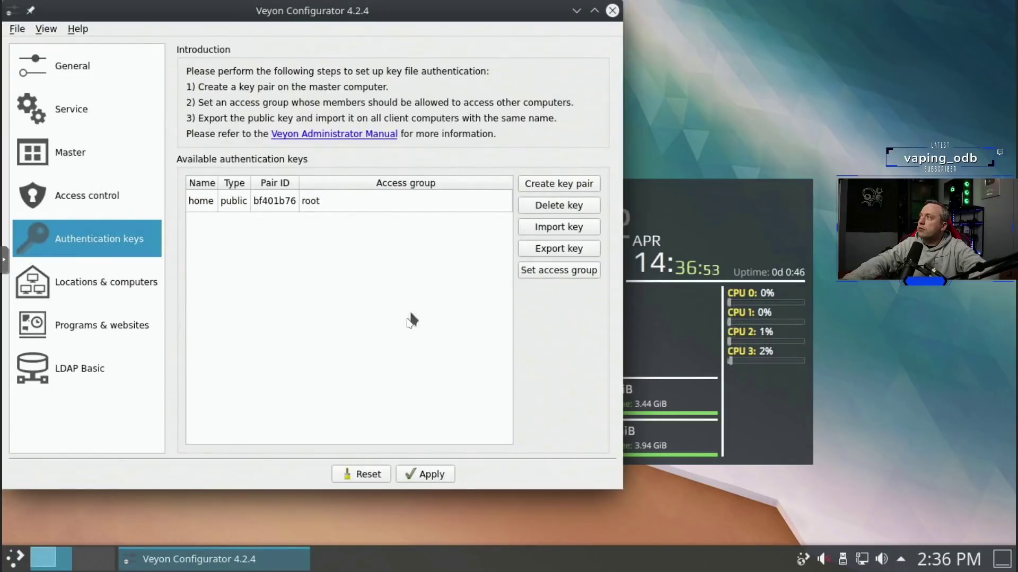
left_click(330, 205)
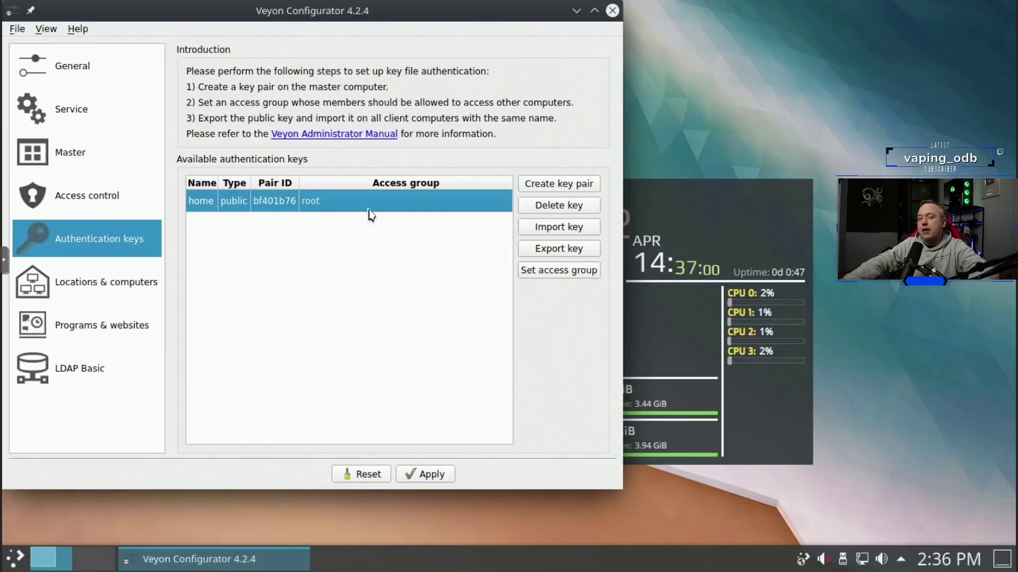
mouse_move(320, 202)
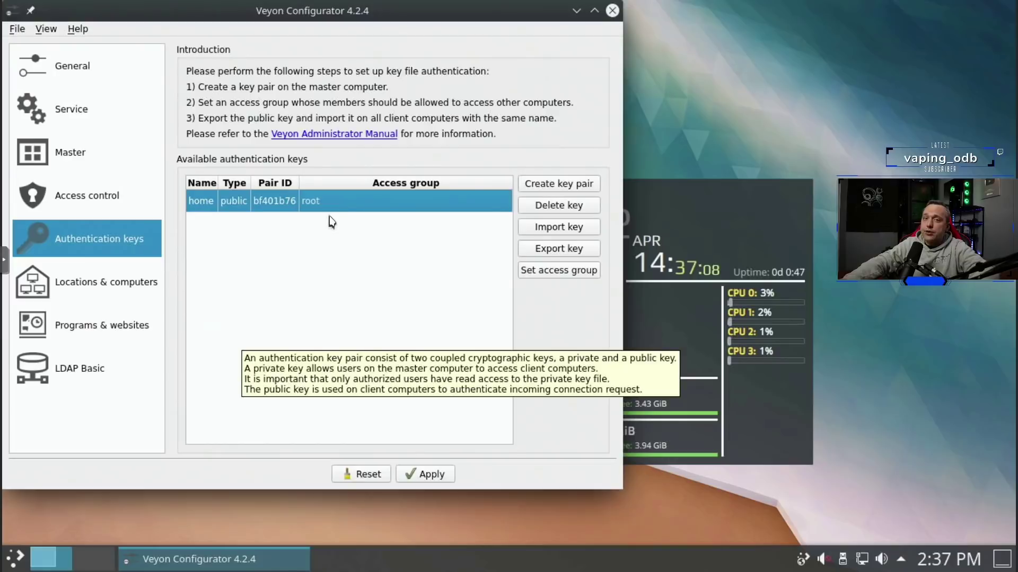
Select the home location under Locations & computers, then launch Terminator from the launcher.
left_click(118, 286)
left_click(235, 97)
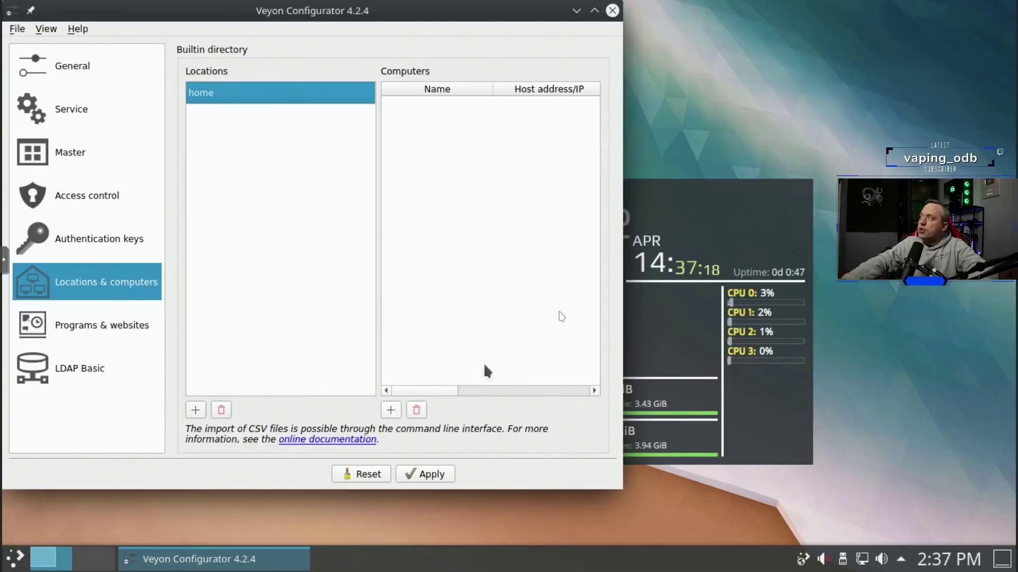
left_click(15, 558)
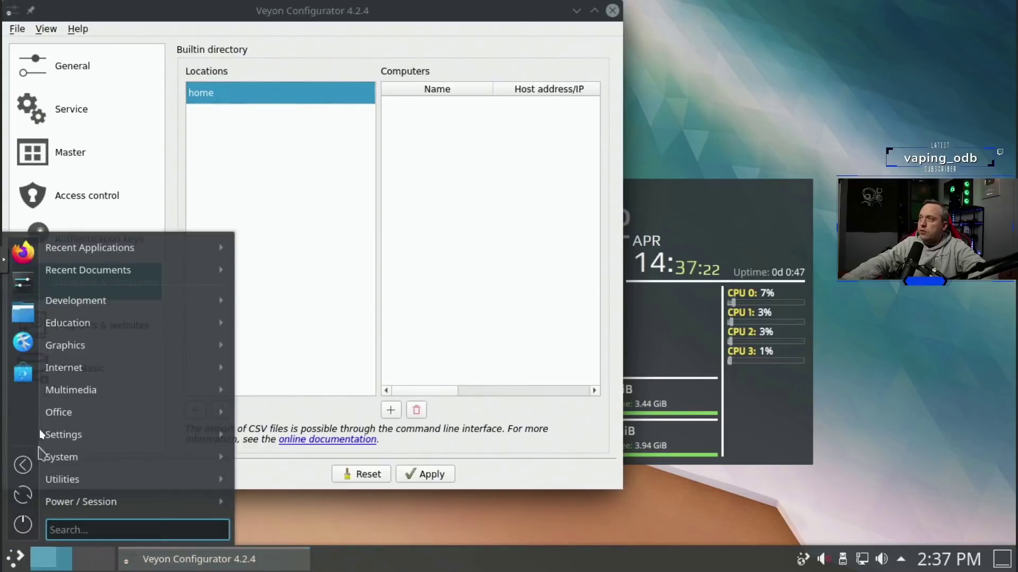
type("ter")
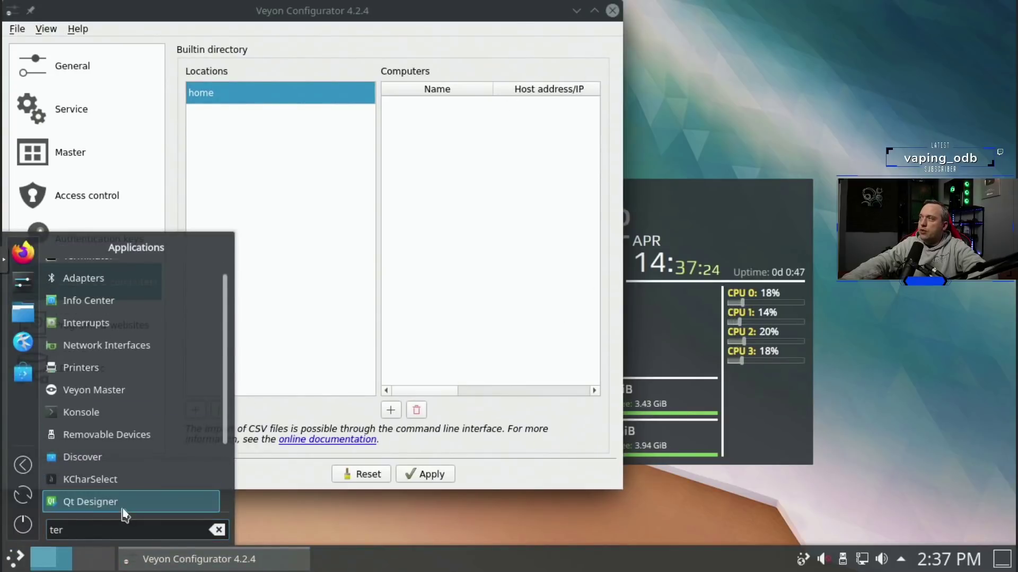
scroll(100, 319, "down", 2)
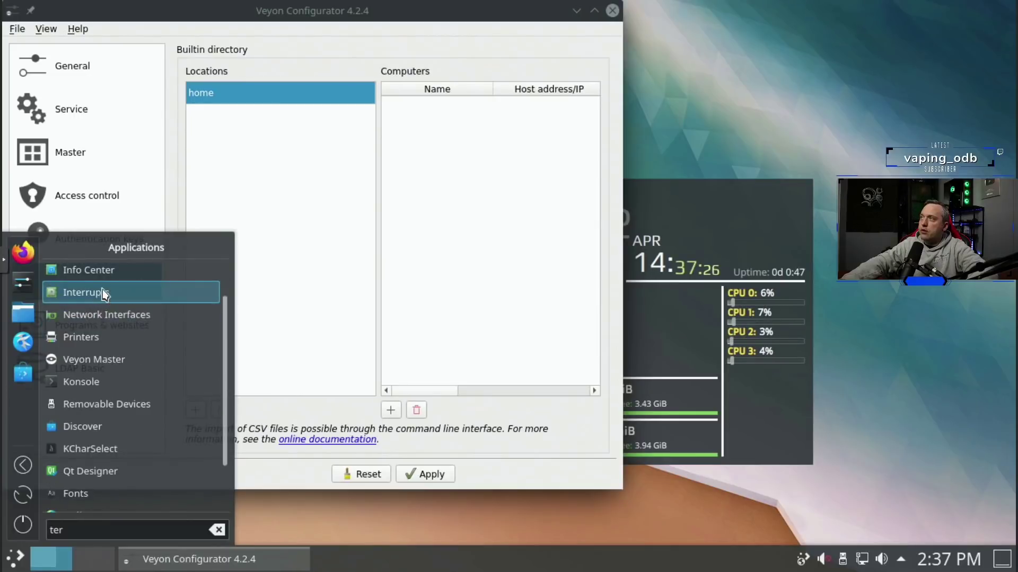
key("Return")
Run hostname and ip a to show archlinux and 192.168.69.227, then minimize the terminal.
type("hostname")
key("Return")
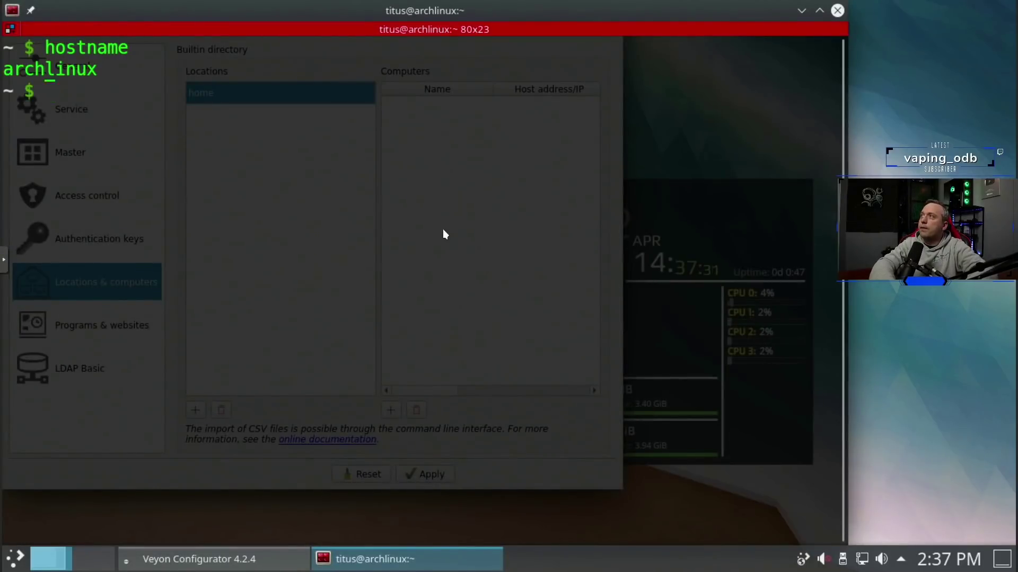
type("ip a")
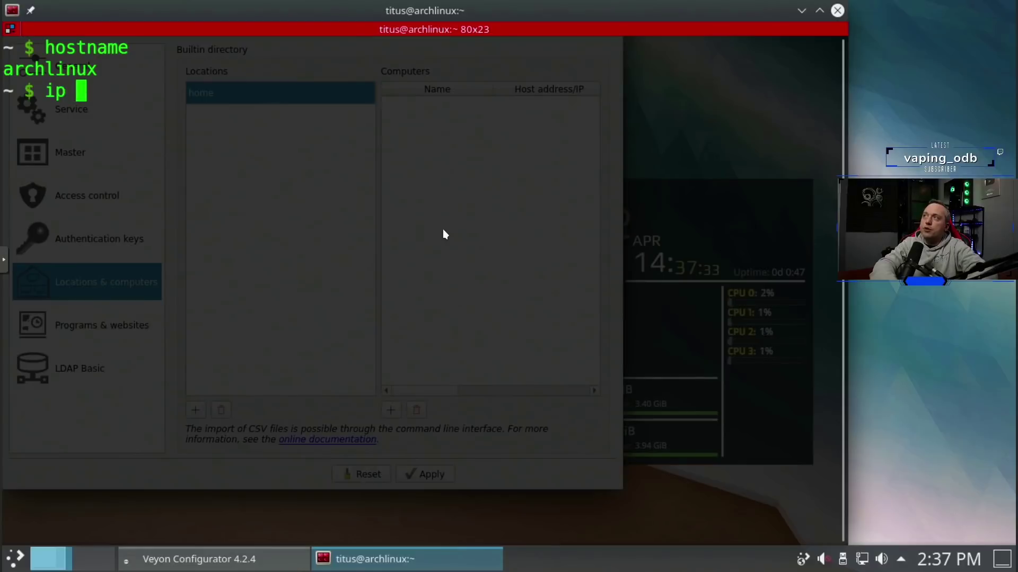
key("Return")
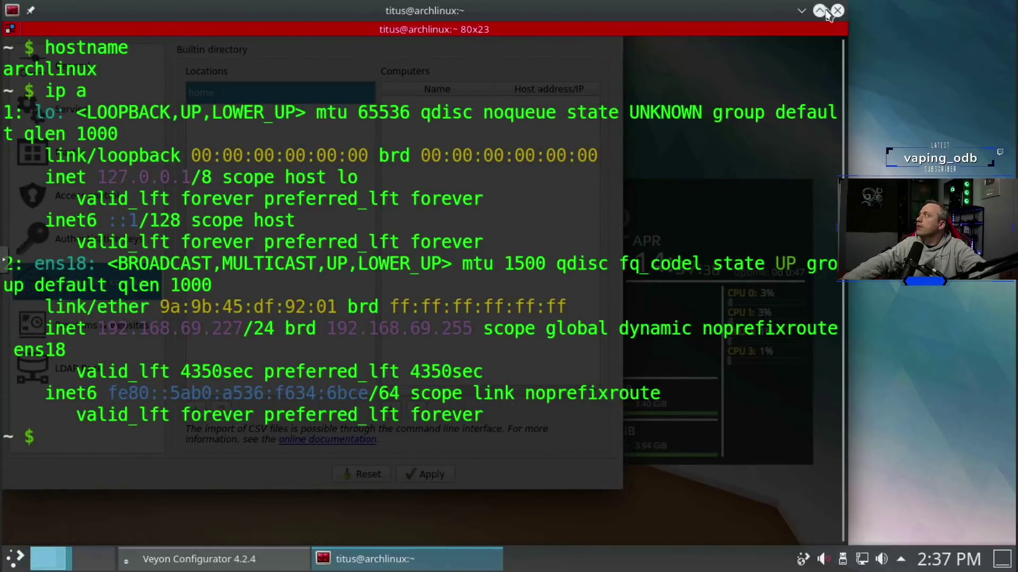
left_click(801, 11)
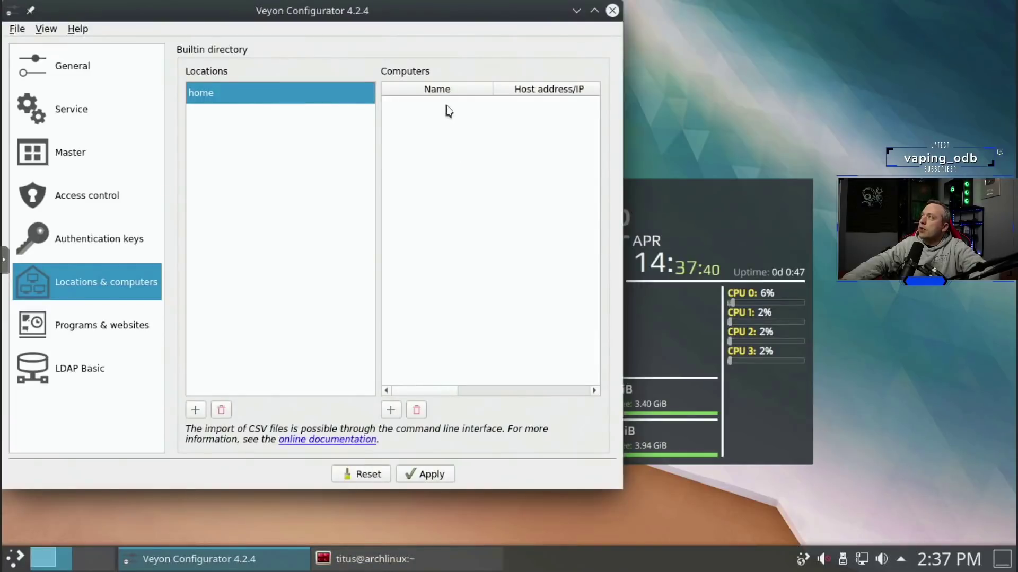
Rename a new computer entry under home to archlinux, apply, and close Veyon Configurator.
left_click(391, 412)
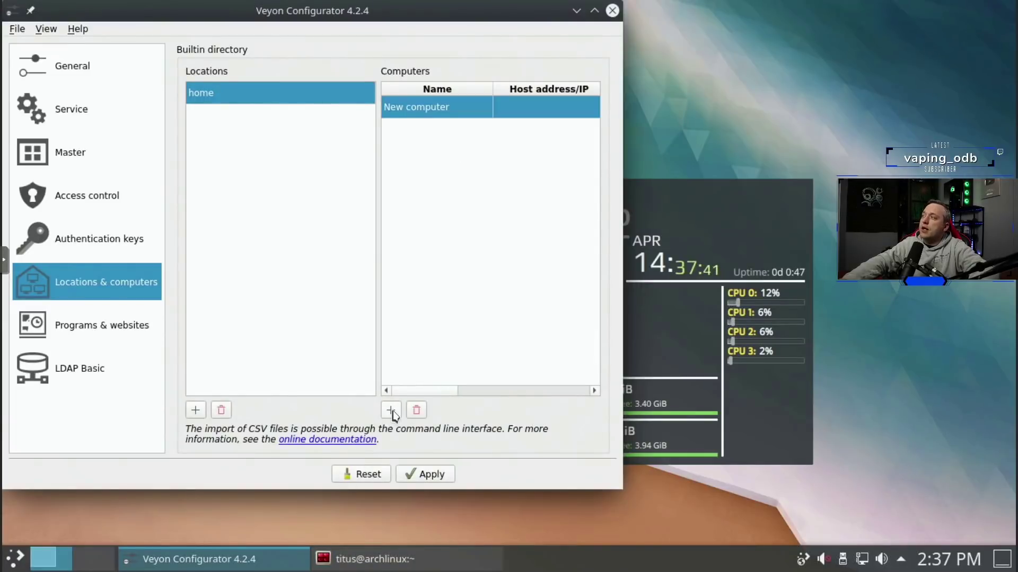
double_click(427, 107)
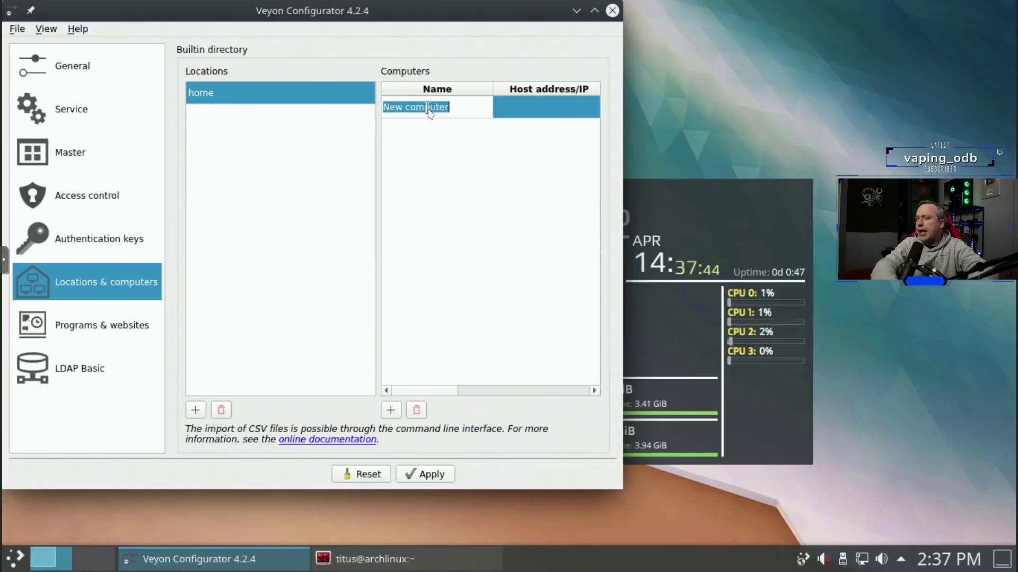
type("archlinux")
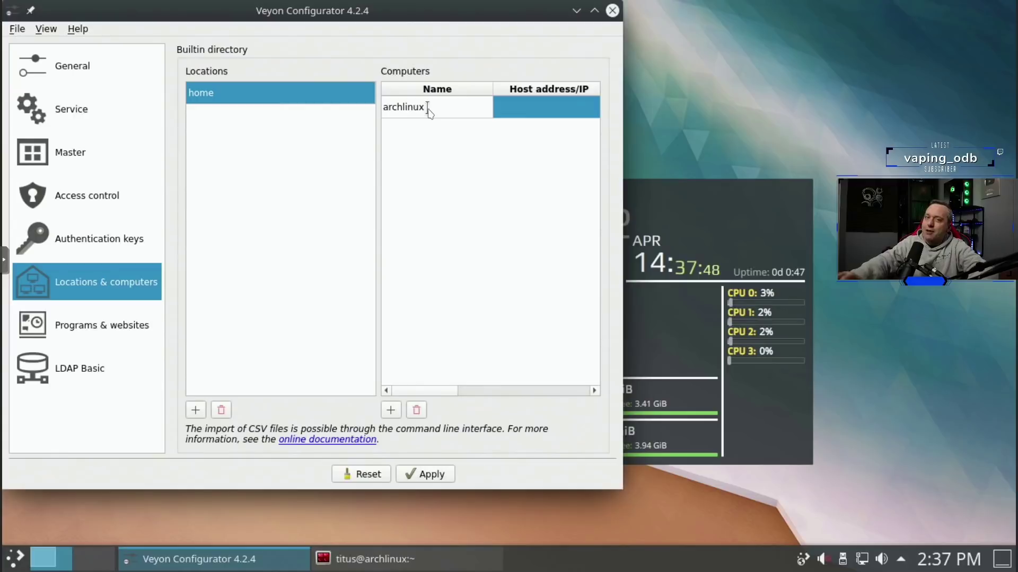
left_click(511, 117)
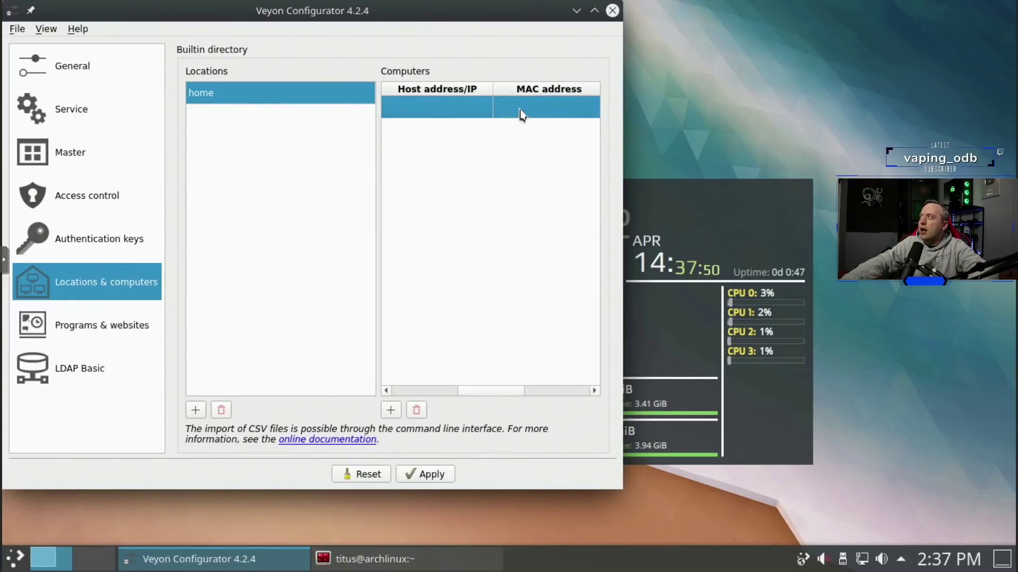
left_click(422, 478)
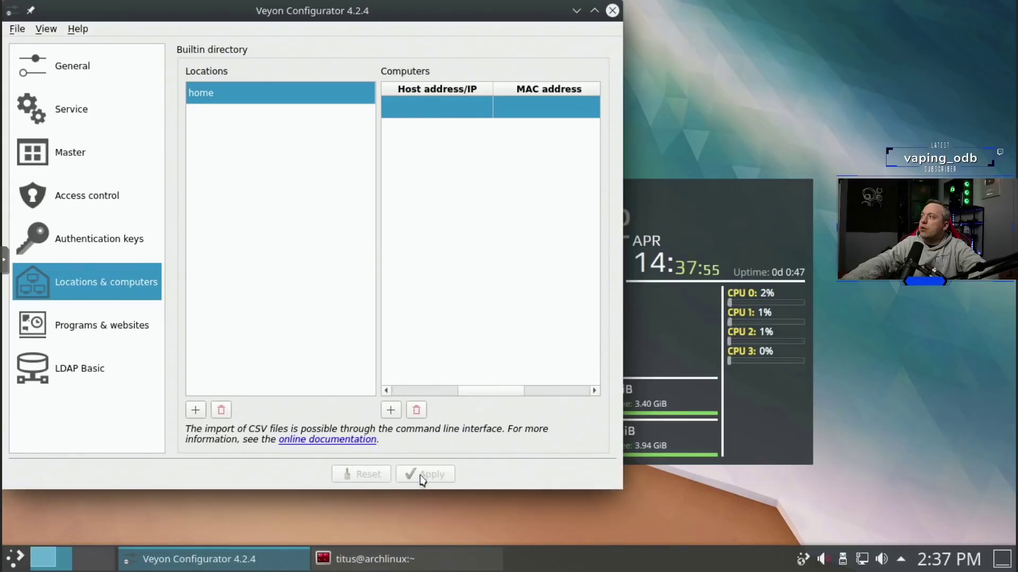
left_click(612, 11)
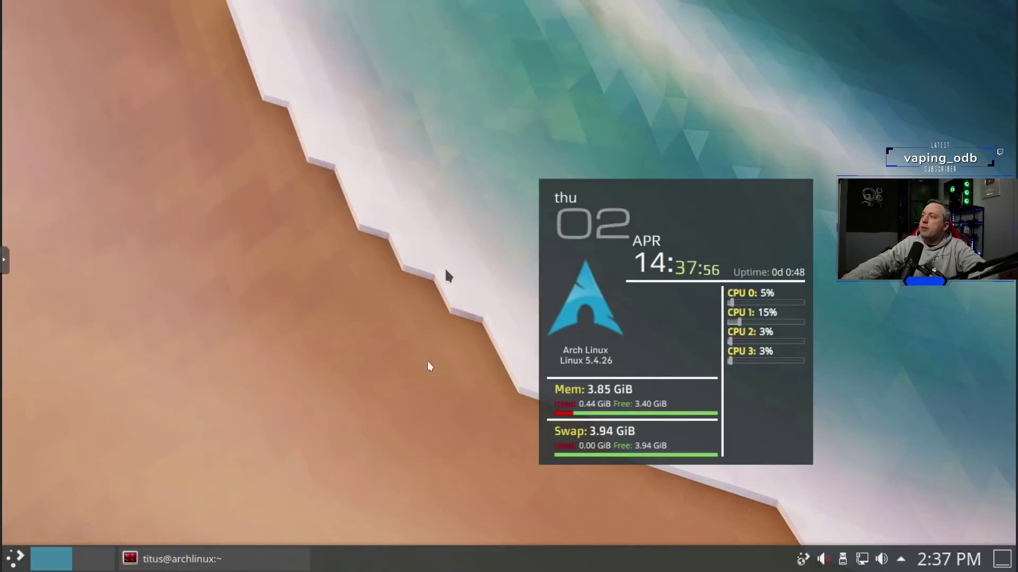
Start the veyon service in the terminal with sudo systemctl start veyon.
left_click(274, 556)
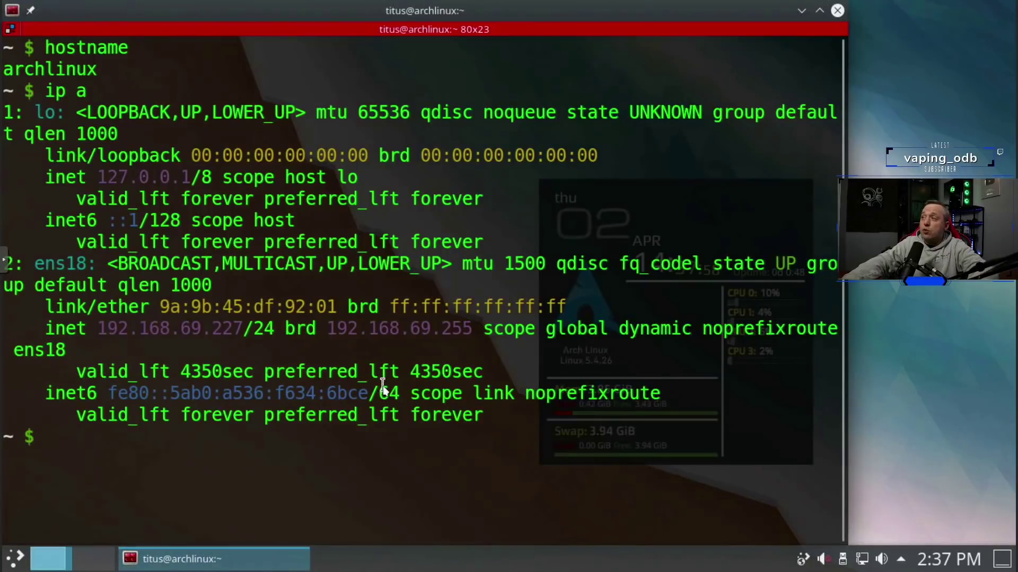
type("sudo sys")
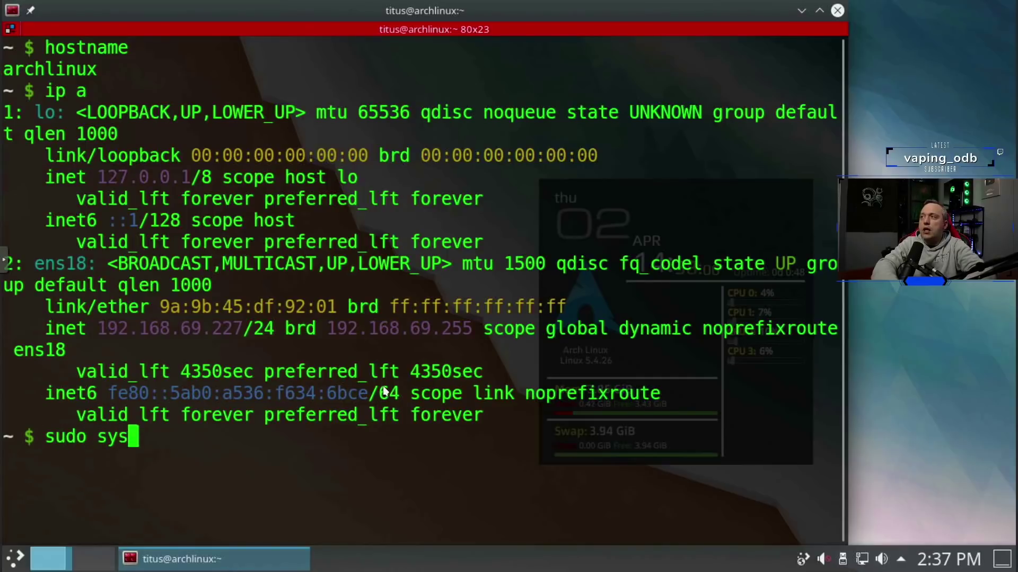
type("temctl stat")
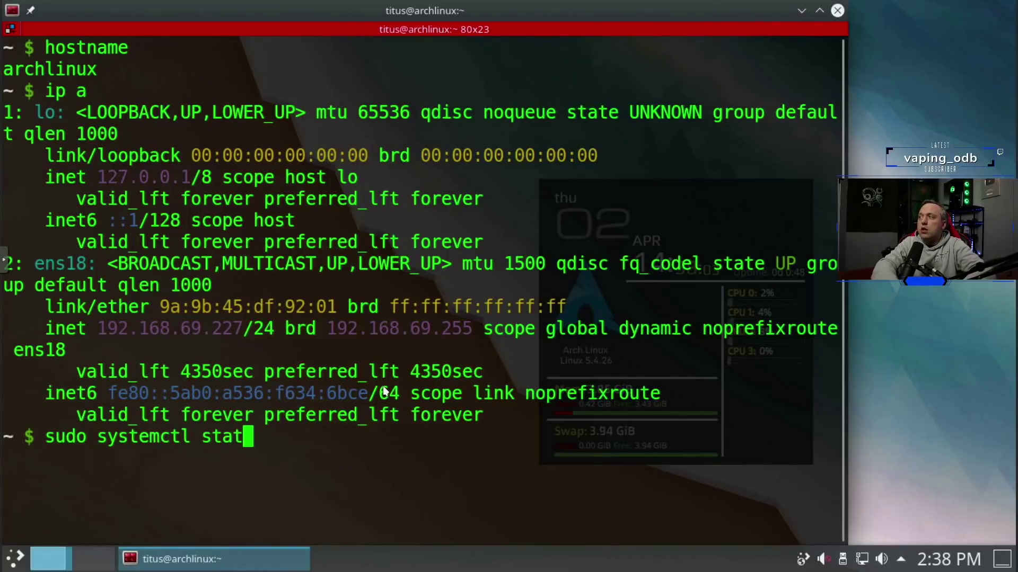
key("BackSpace")
type("rt c")
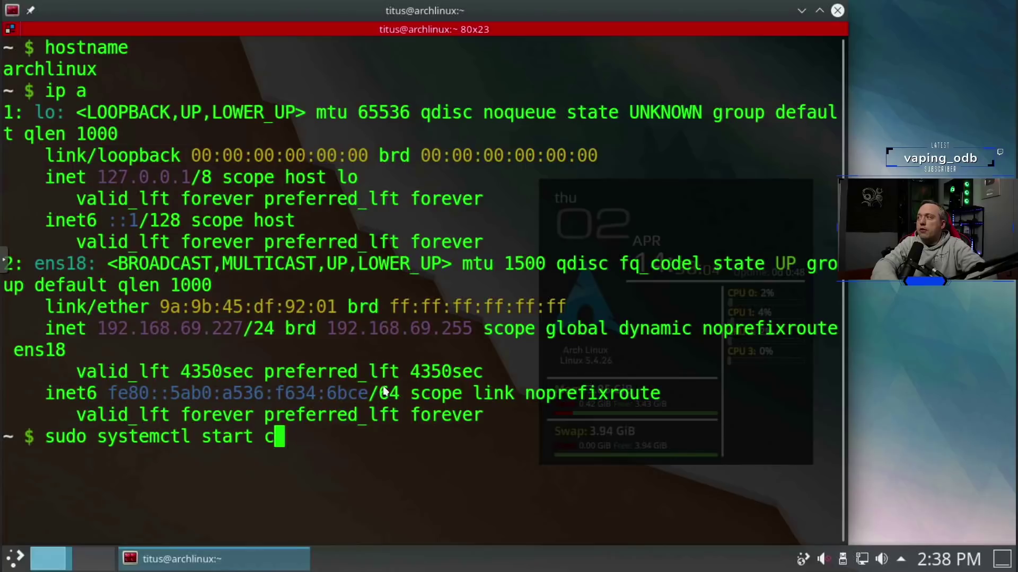
type("eyon")
key("Return")
key("Return")
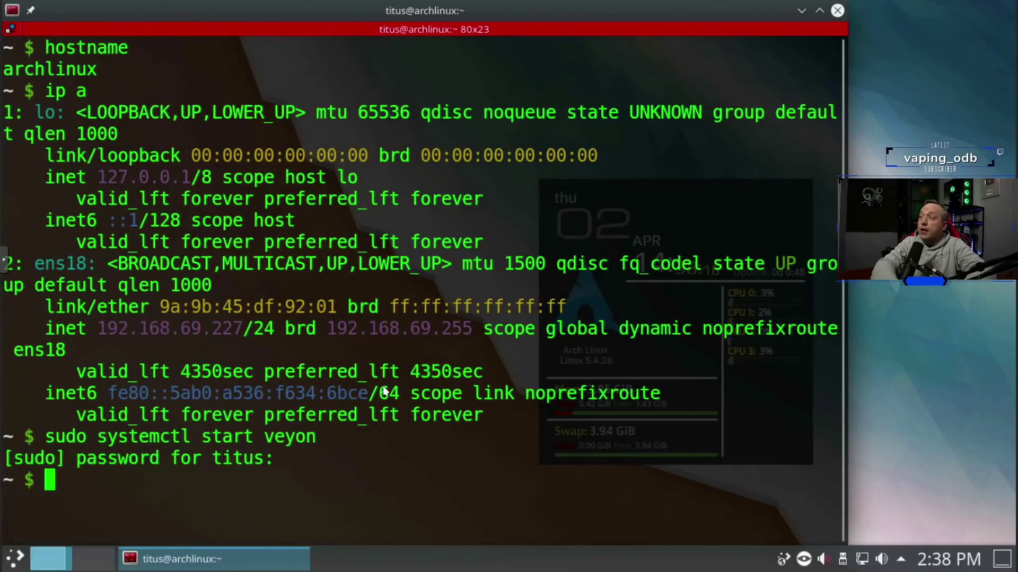
Enable veyon at boot and confirm with sudo systemctl status veyon that it is active (running).
type("sud")
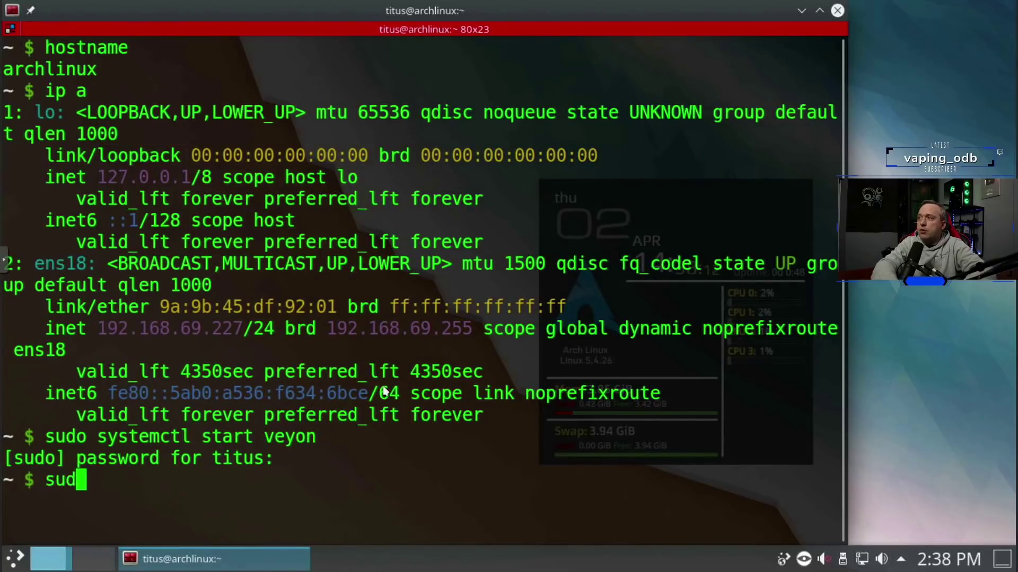
type("o systemc")
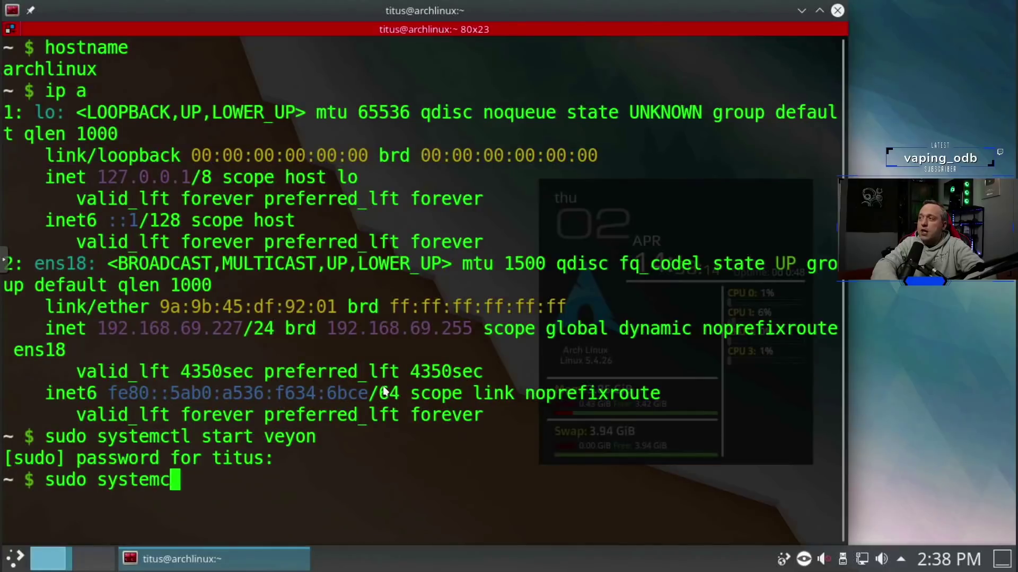
type("tl enable")
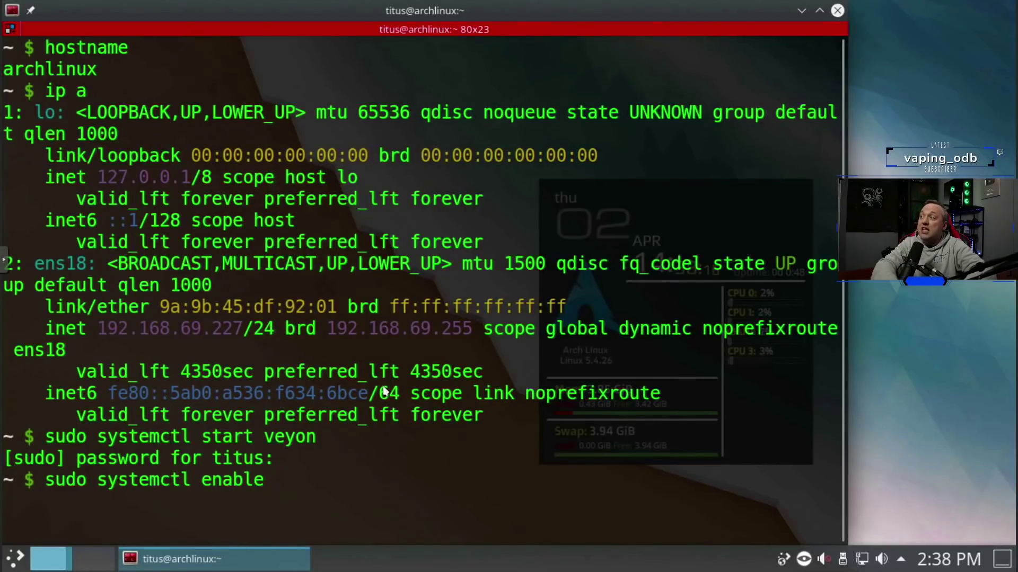
type(" ceyon")
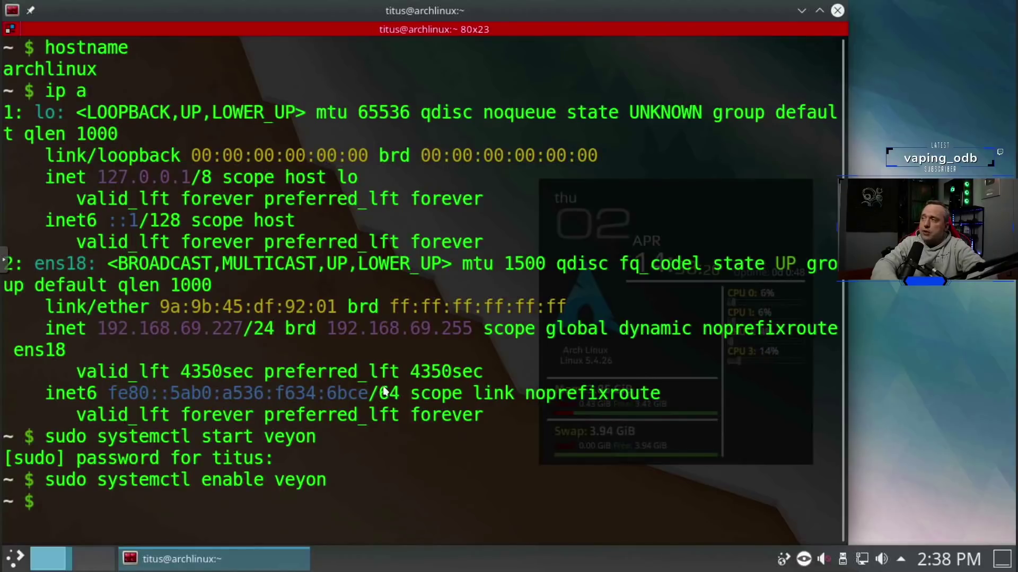
type("sudo")
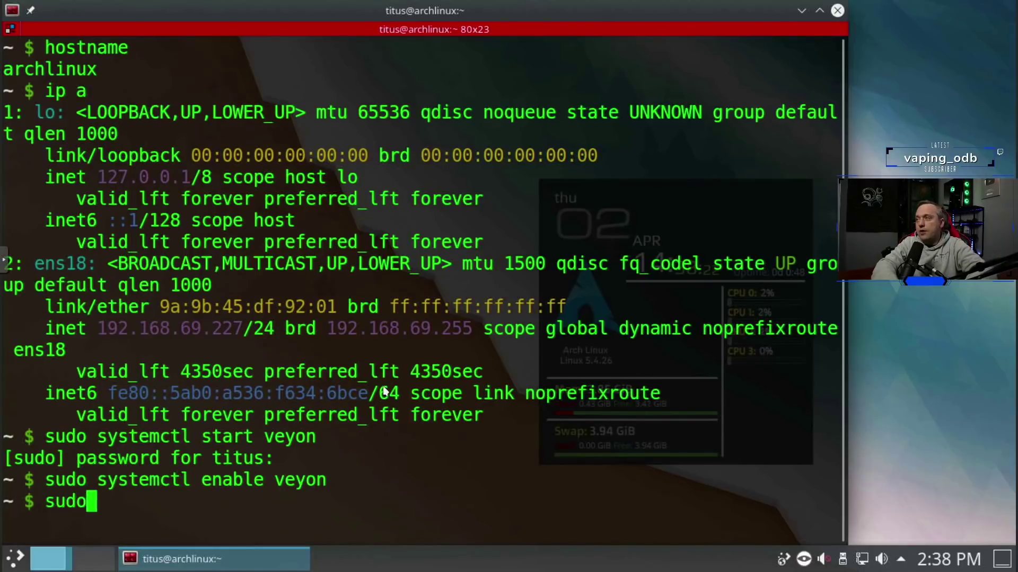
type(" systemctl status cv")
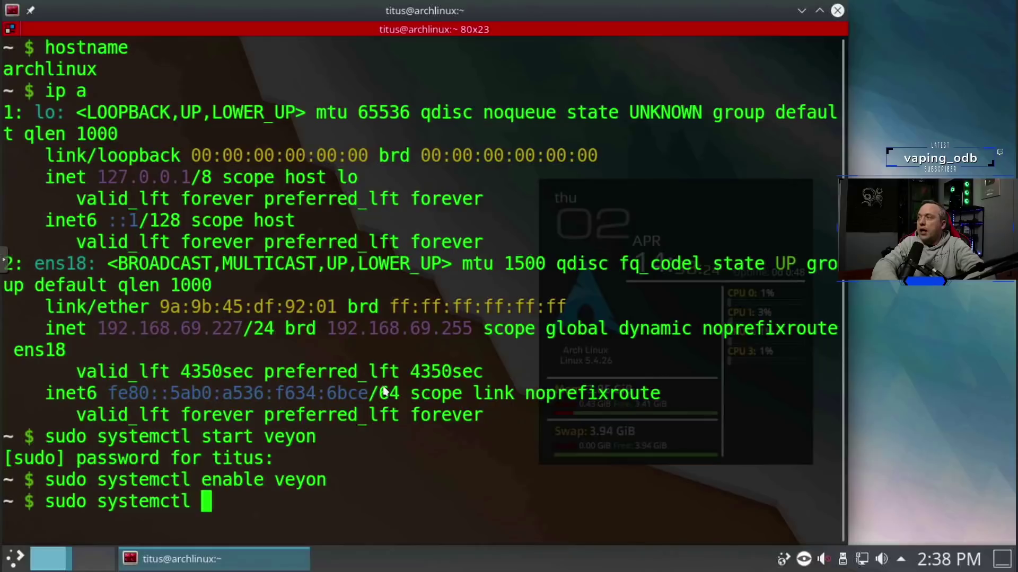
key("BackSpace")
key("BackSpace")
type("veyon")
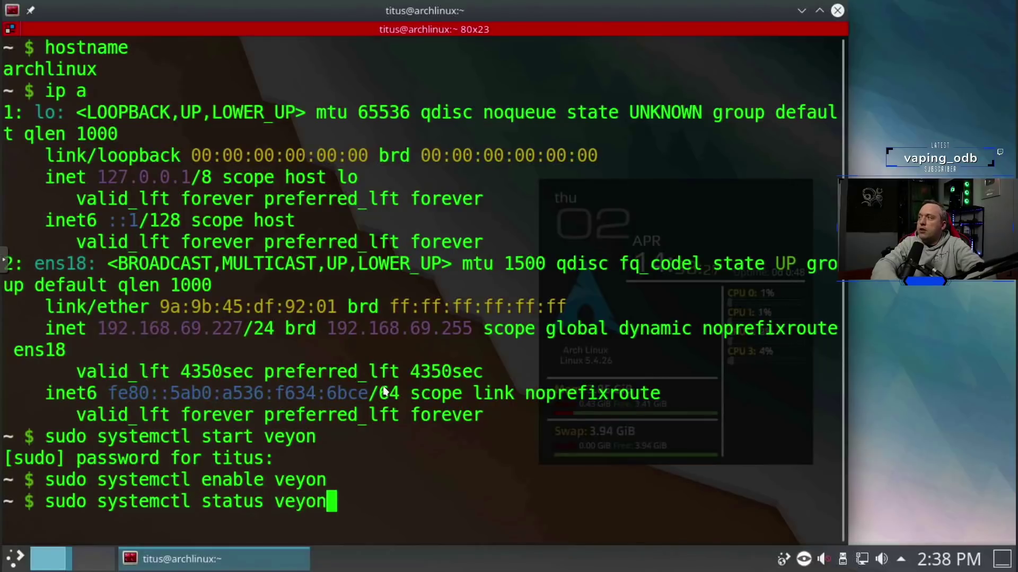
key("Return")
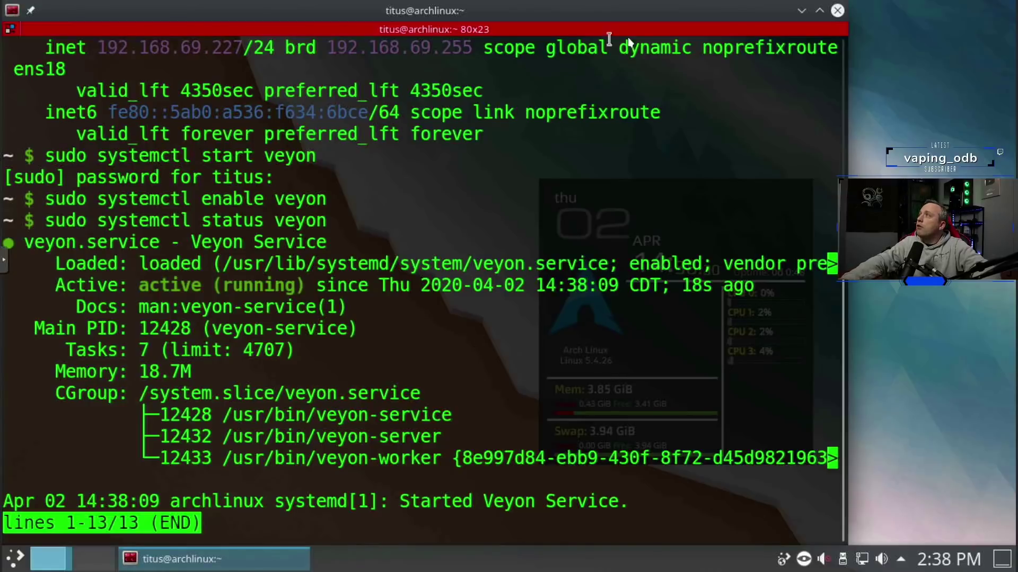
Close the terminal and Veyon Master, then search the launcher for veyon.
left_click(836, 10)
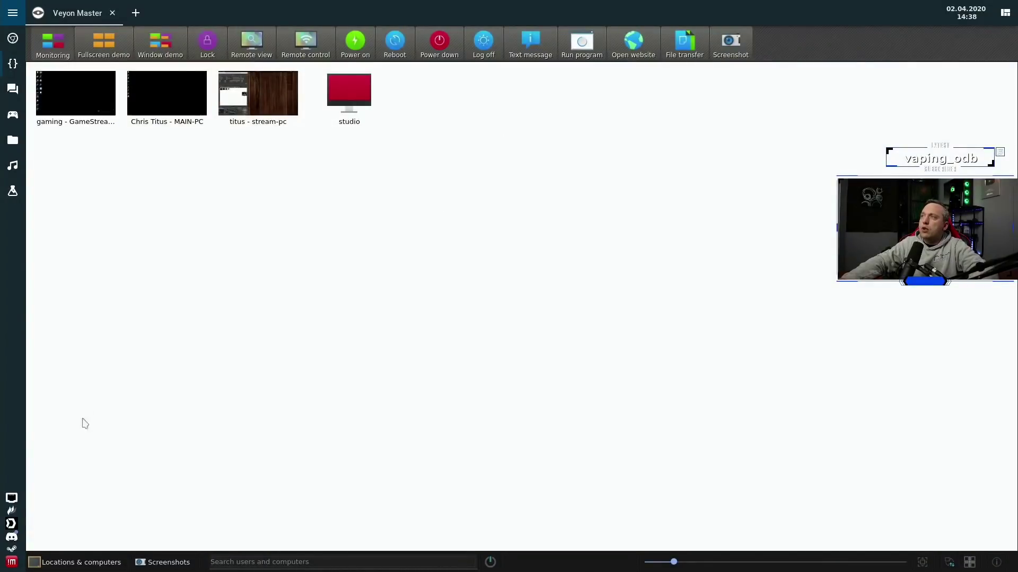
left_click(113, 13)
left_click(5, 8)
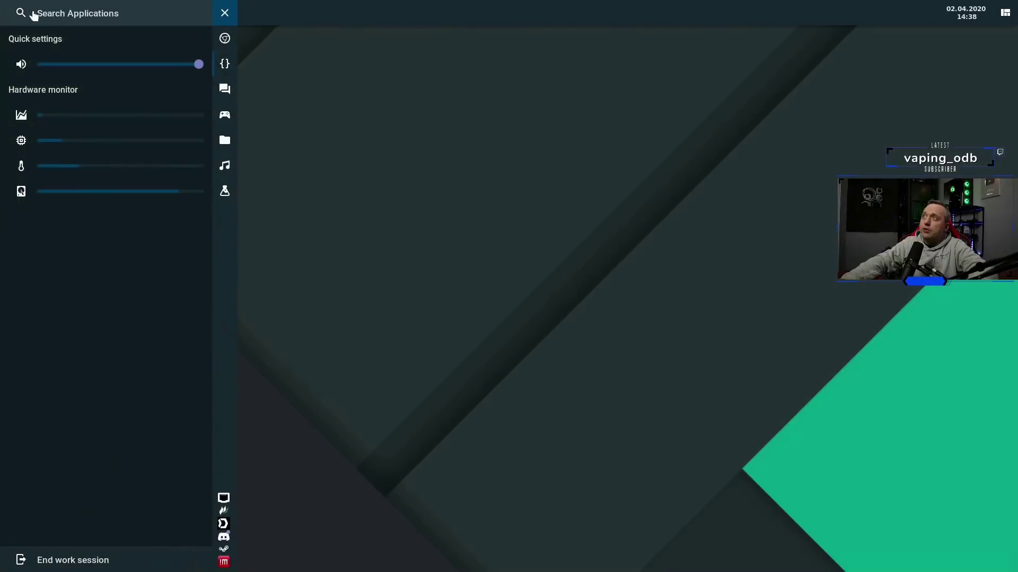
type("veyon")
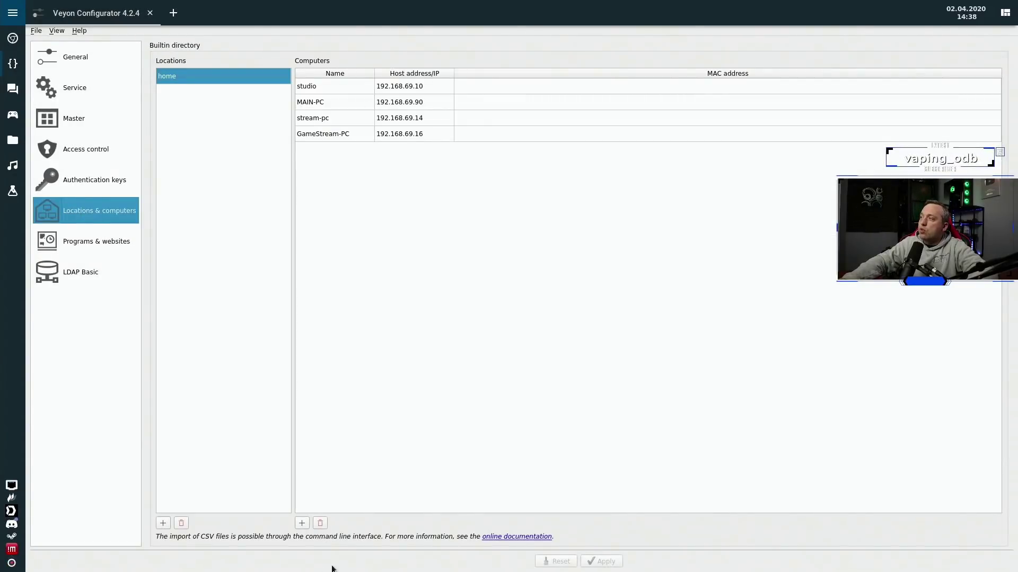
Add a computer named archlinux under home and save, confirming the Veyon service restart.
left_click(302, 524)
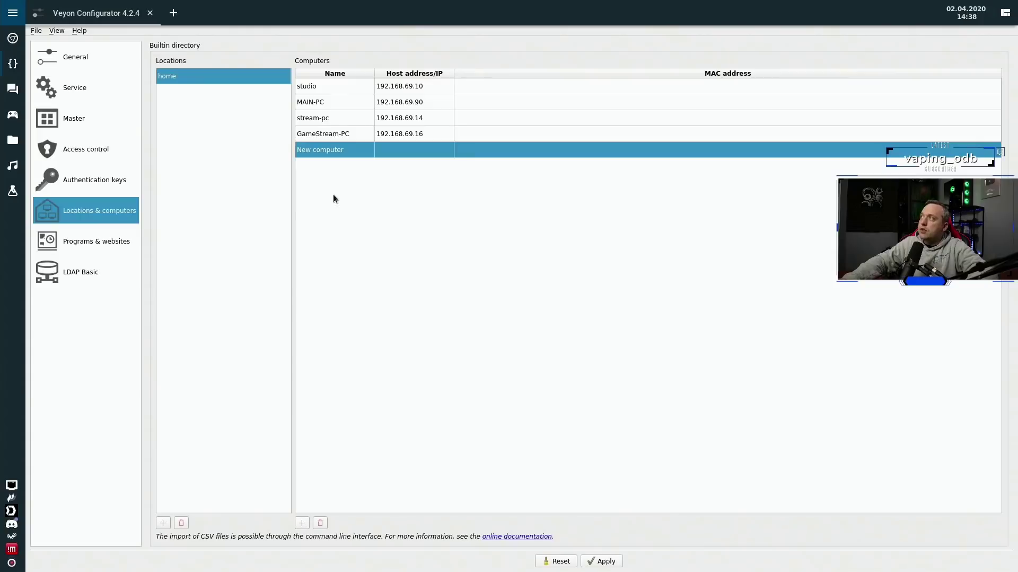
double_click(326, 150)
type("archlinux")
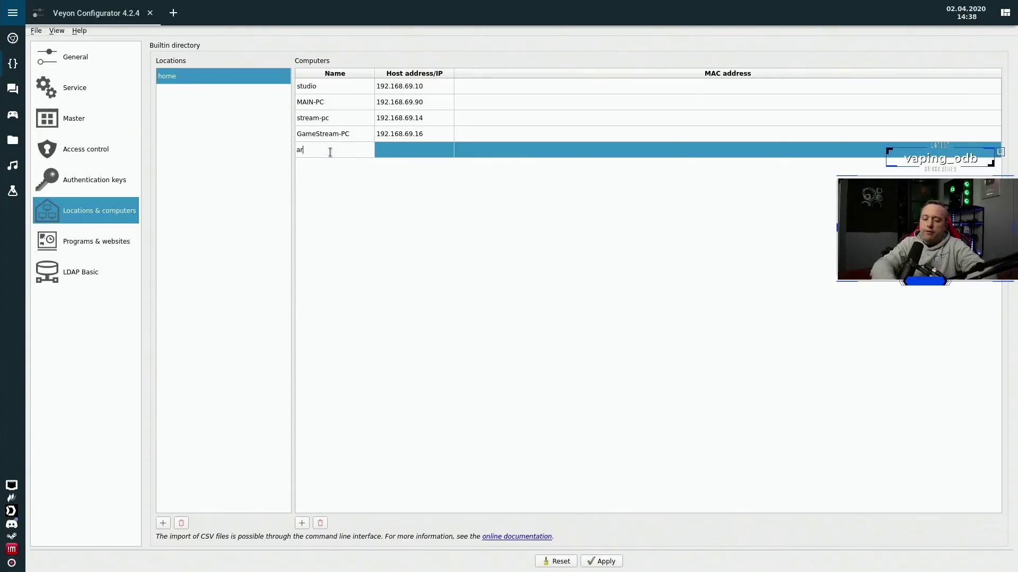
left_click(612, 562)
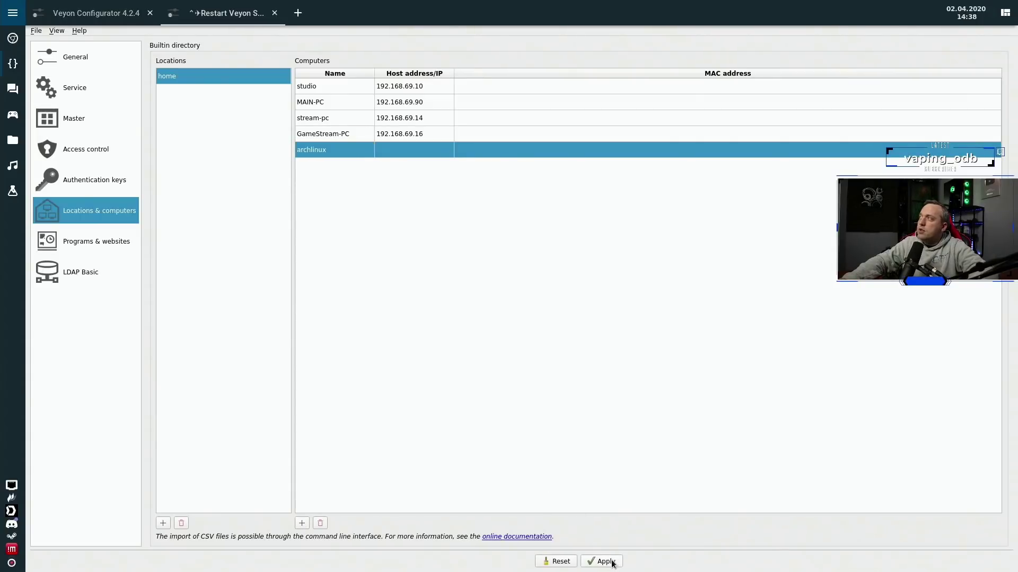
left_click(594, 310)
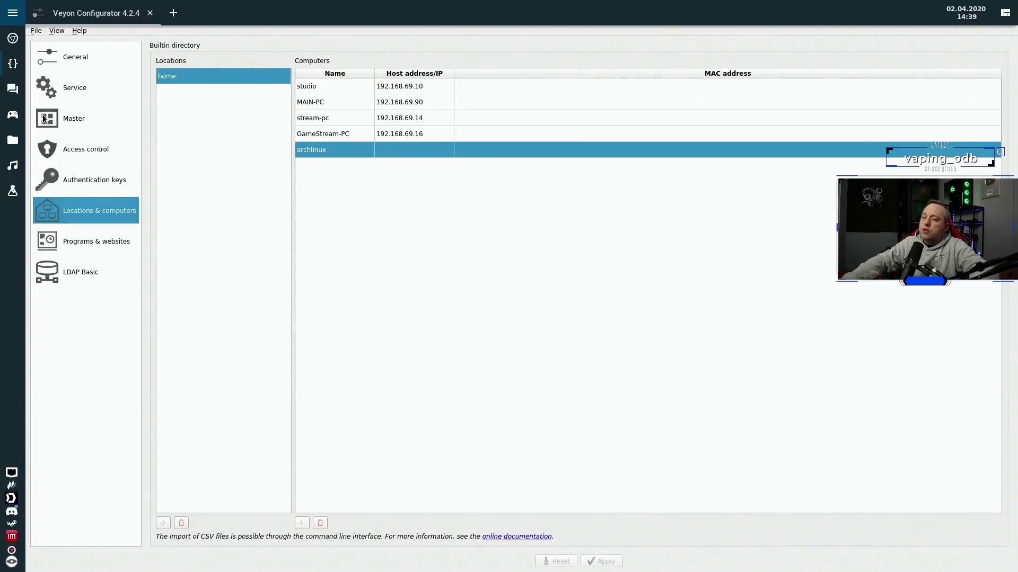
Ping archlinux in a terminal and see it fail with 'No address associated with hostname'.
key("super+Return")
type("pi")
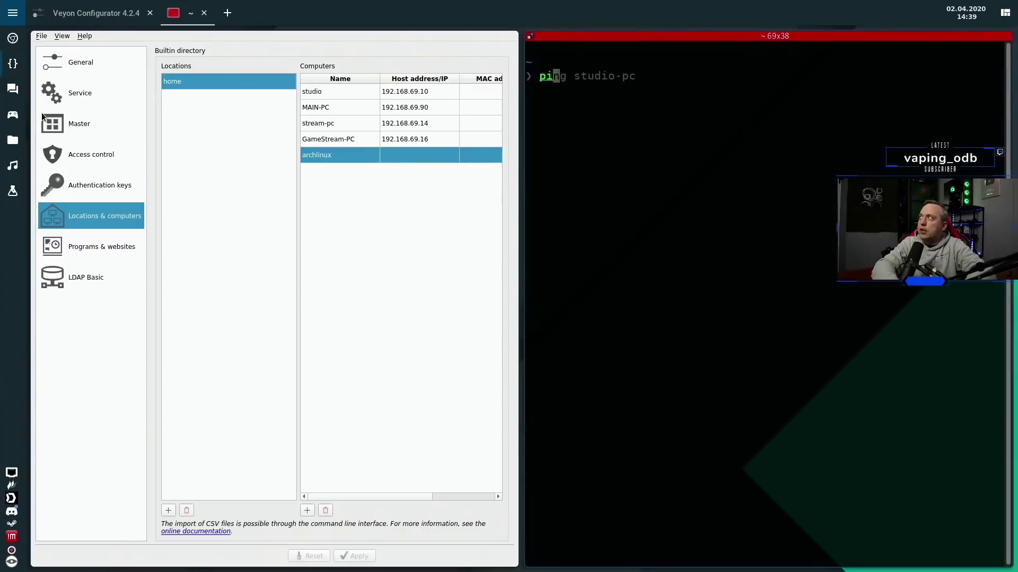
type("ng arch")
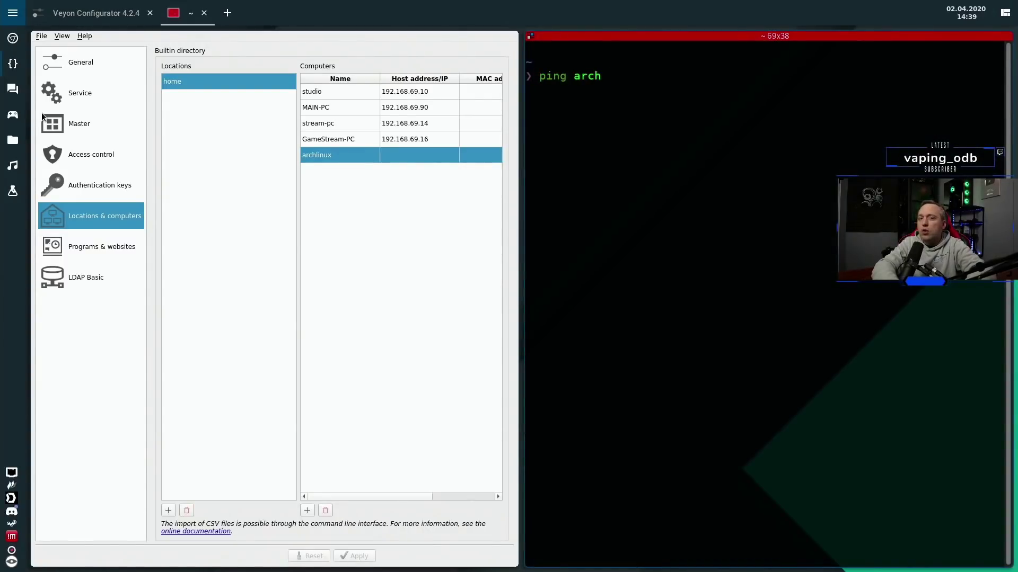
type("linux")
key("Return")
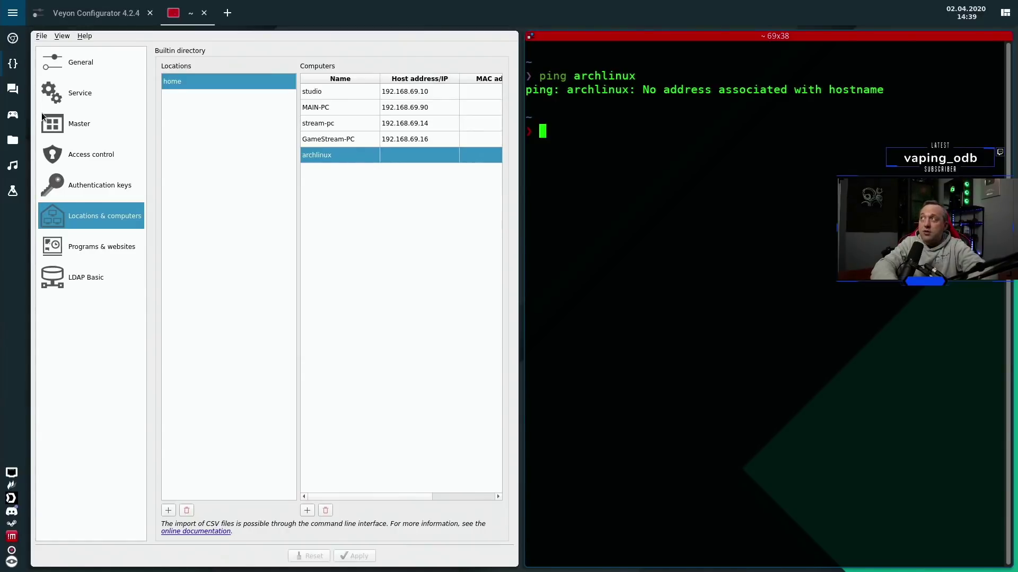
Set archlinux's host address to 192.168.69.227 in the configurator.
double_click(412, 158)
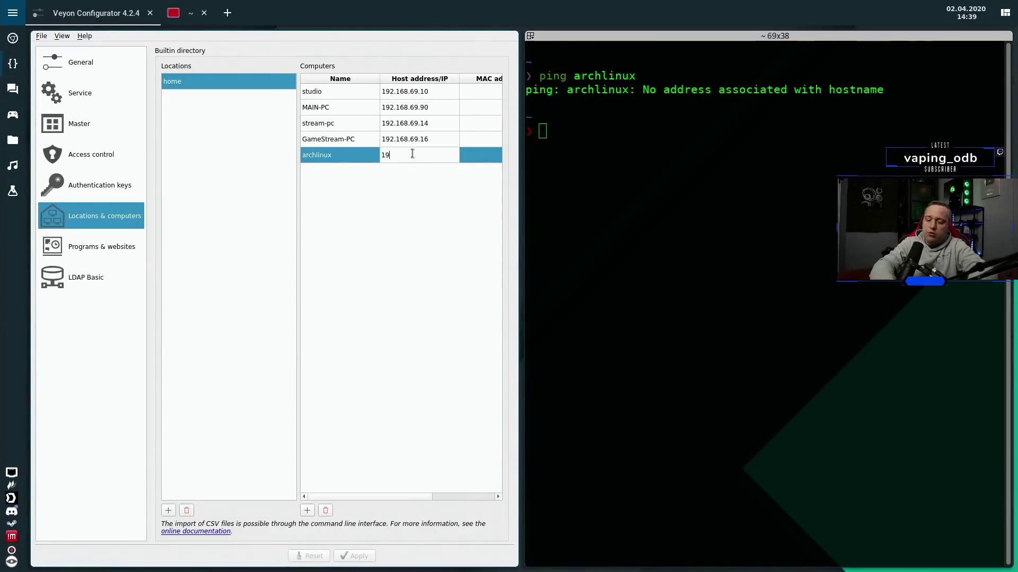
type("192.168.69.2")
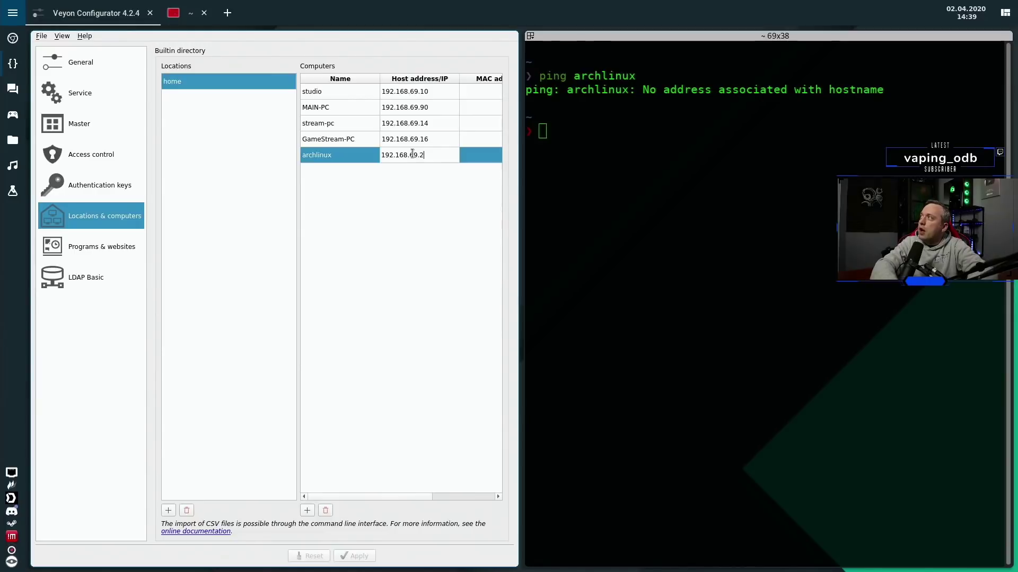
type("27")
key("Return")
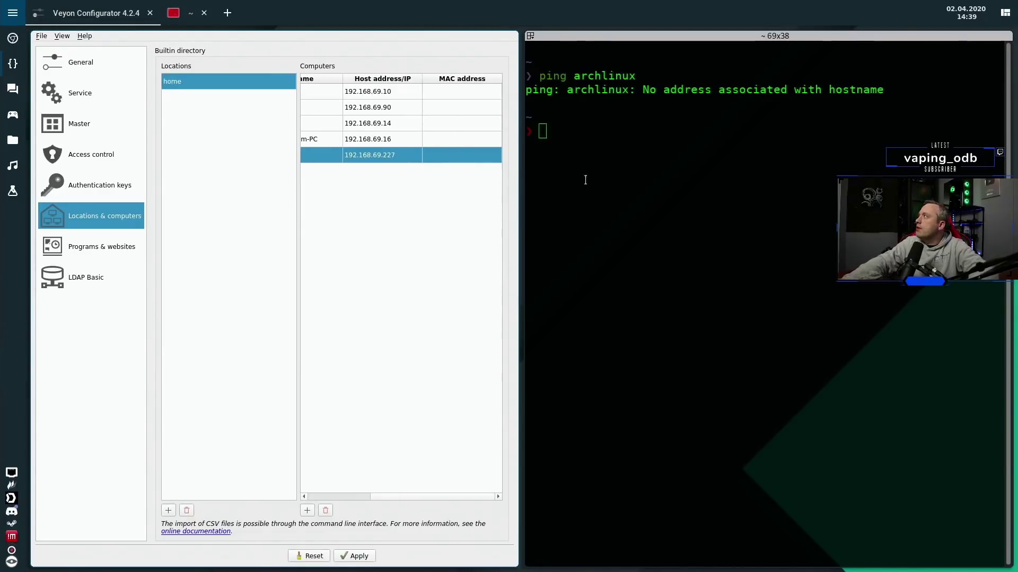
Close the terminal, apply the settings, restart the Veyon service and quit the configurator.
left_click(637, 211)
key("ctrl+d")
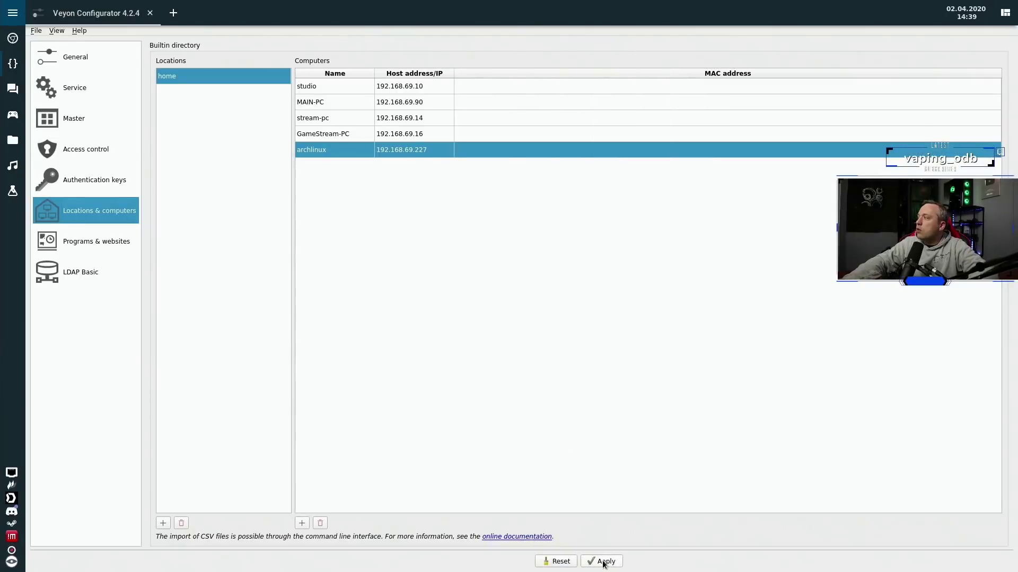
left_click(603, 563)
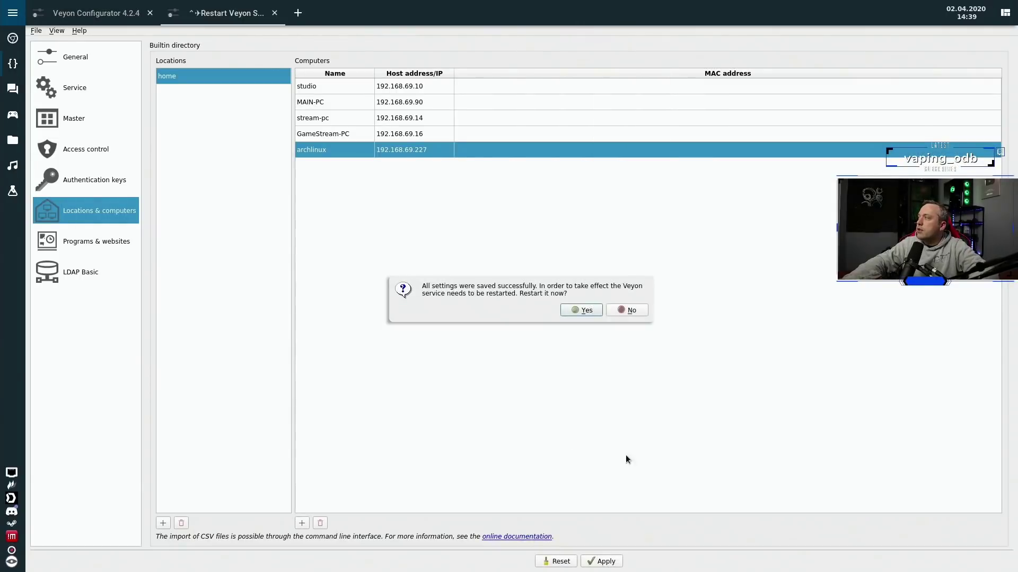
left_click(586, 310)
key("ctrl+q")
left_click(16, 14)
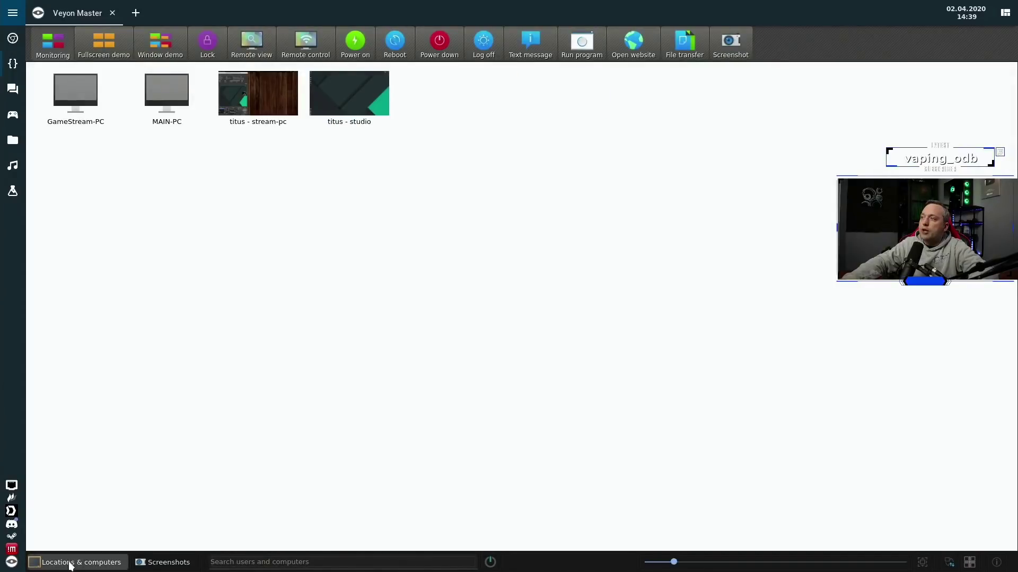
Tick archlinux under the home location to add it to the monitored computers.
left_click(68, 562)
left_click(39, 88)
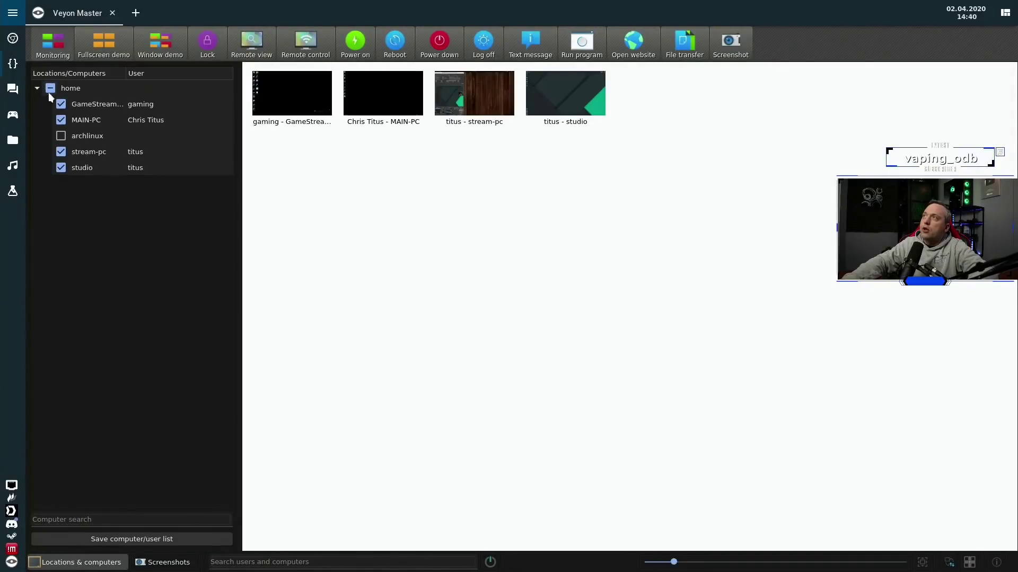
left_click(61, 136)
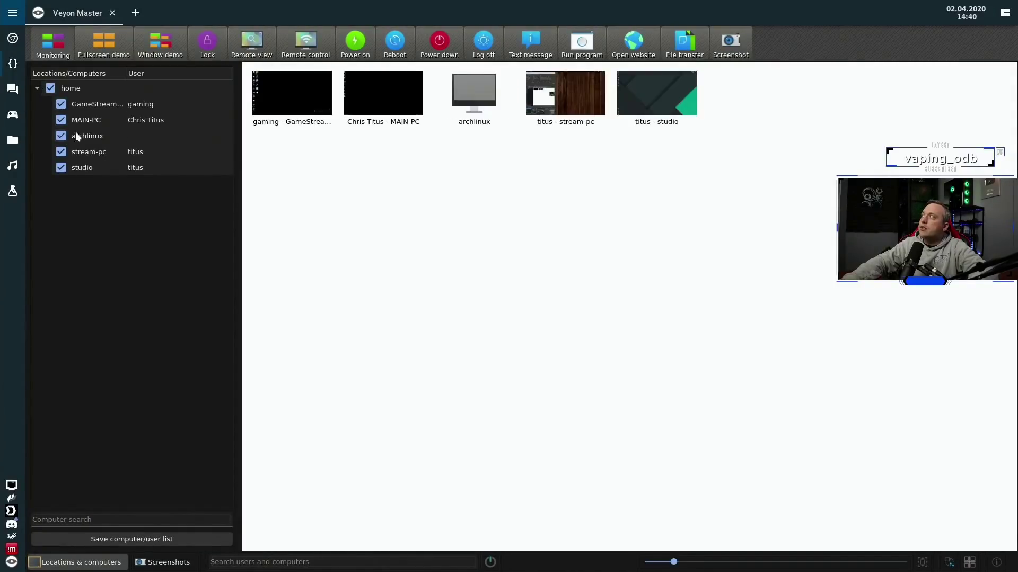
left_click(38, 89)
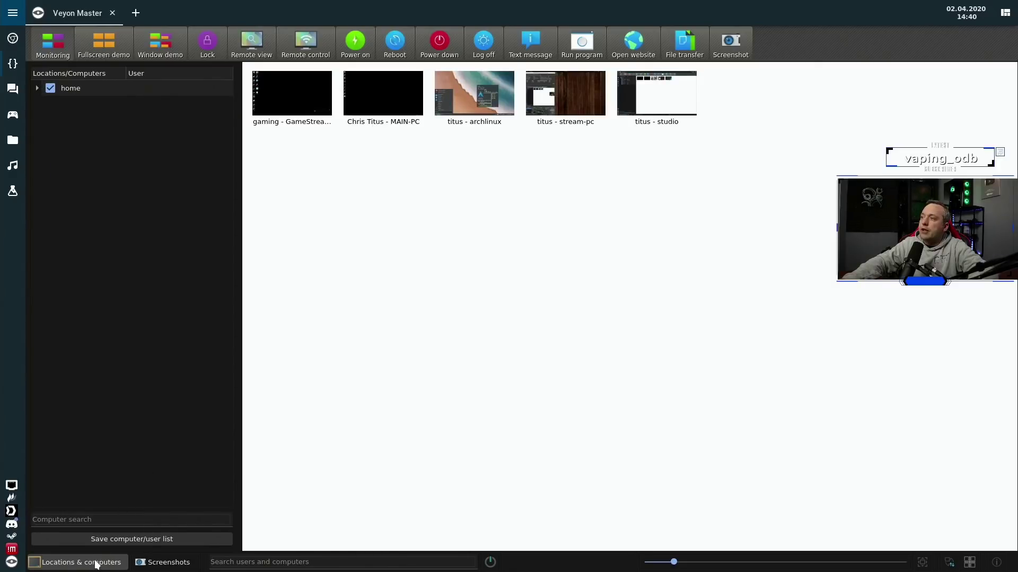
left_click(98, 563)
Remote-view archlinux's desktop, then close the remote view.
right_click(258, 109)
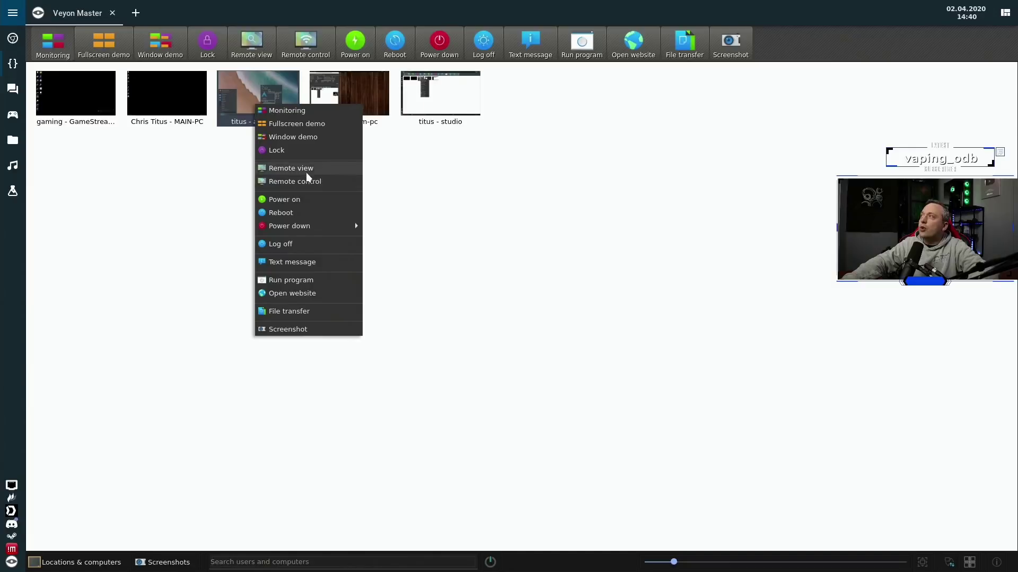
left_click(304, 168)
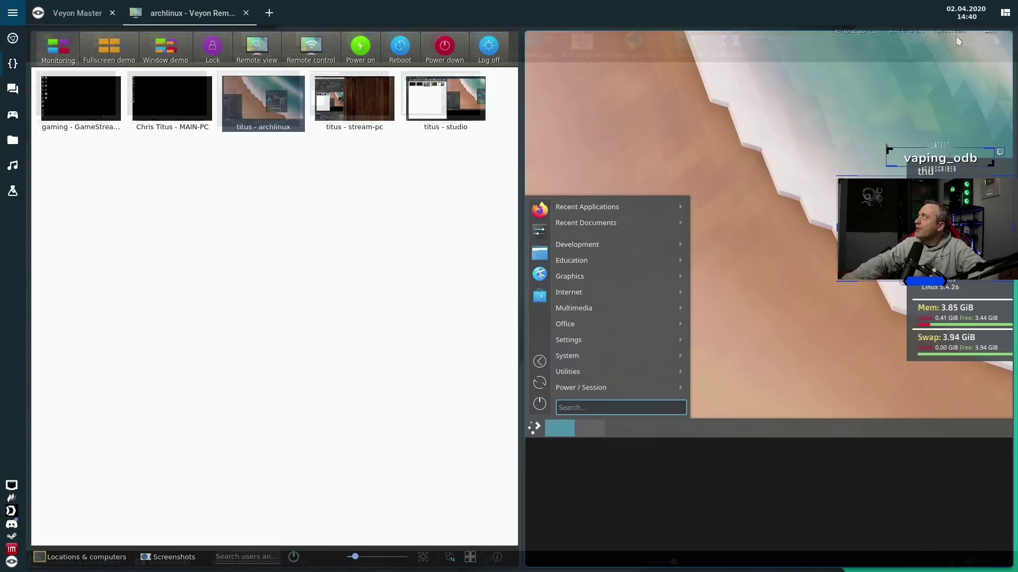
left_click(955, 36)
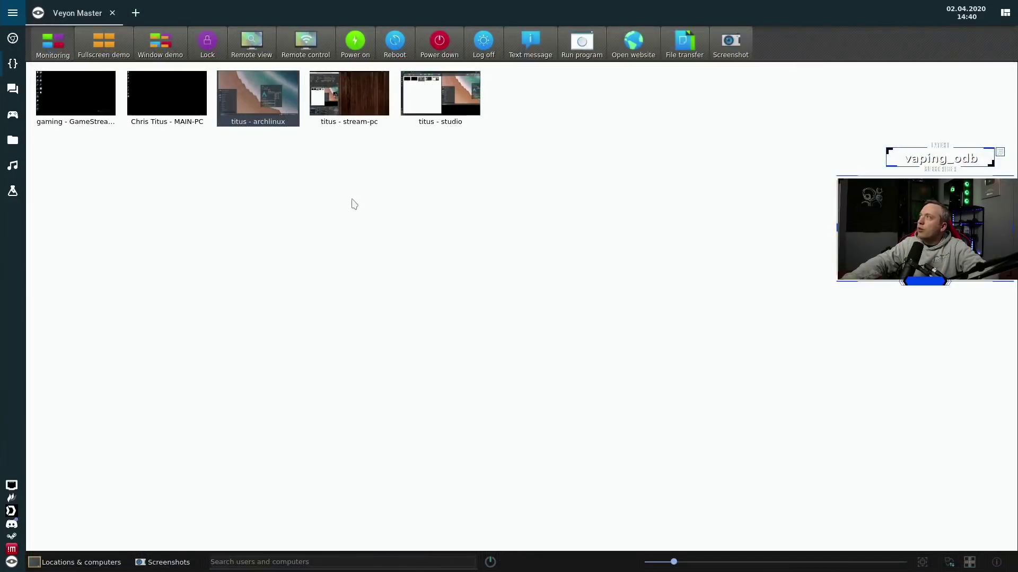
Power down archlinux immediately with Power down now, then select GameStream-PC.
right_click(257, 89)
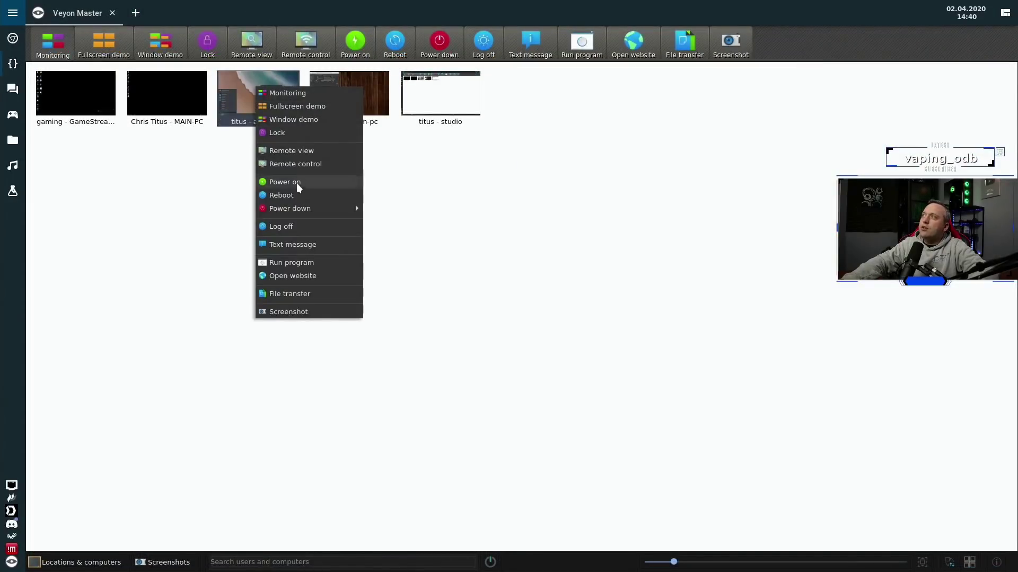
mouse_move(297, 210)
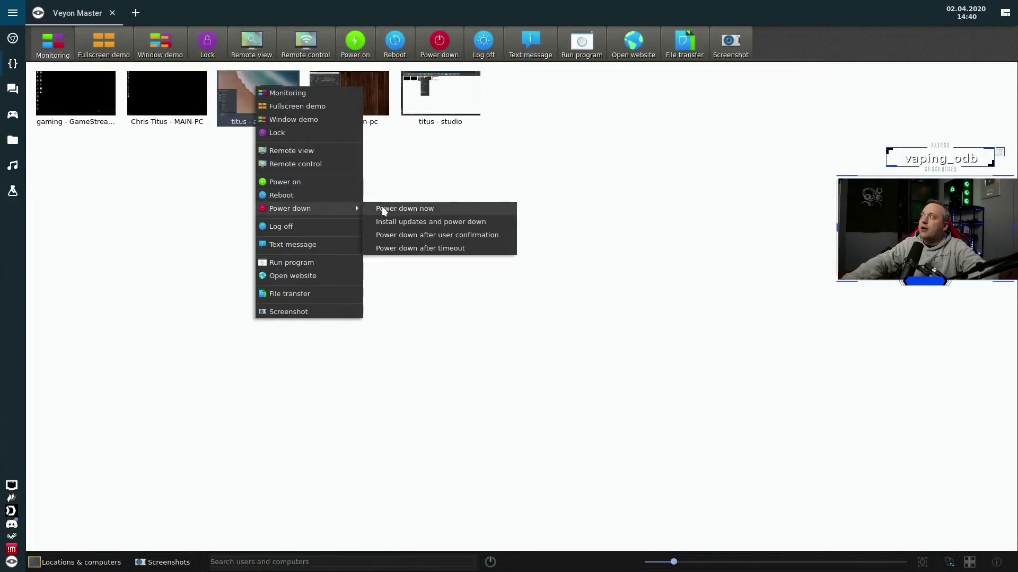
left_click(401, 208)
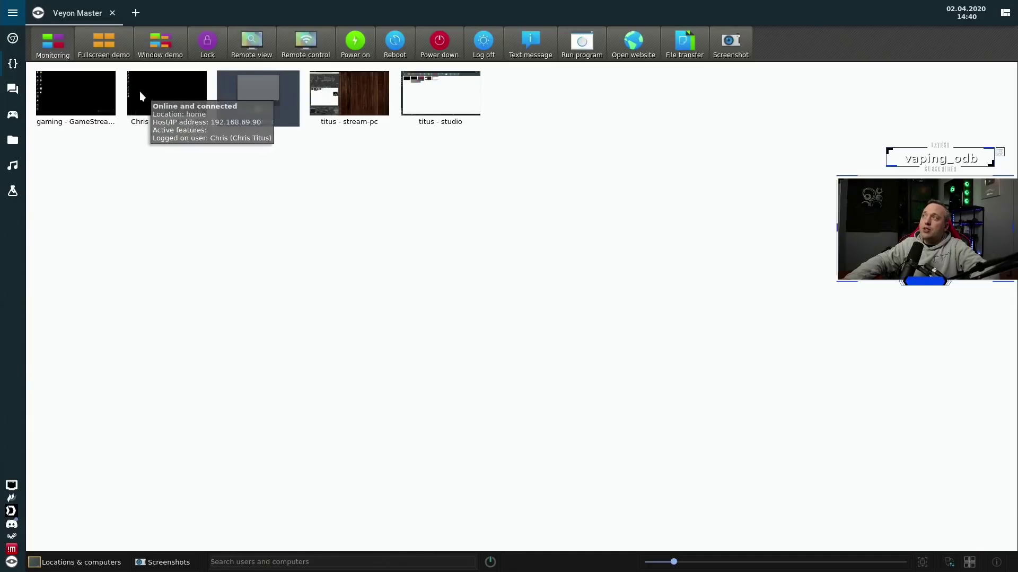
left_click(62, 101)
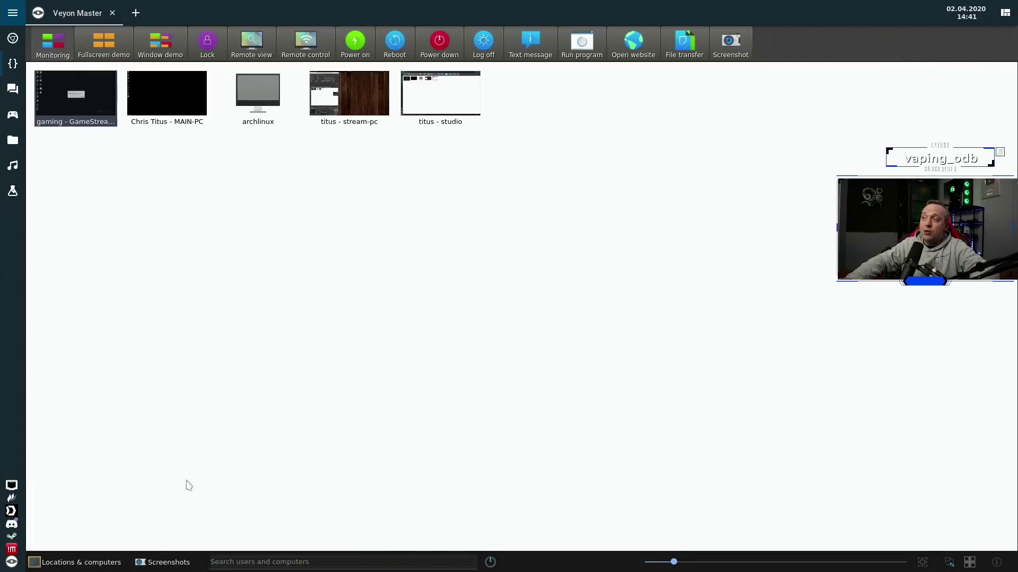
Start a window demo on GameStream-PC.
left_click(49, 563)
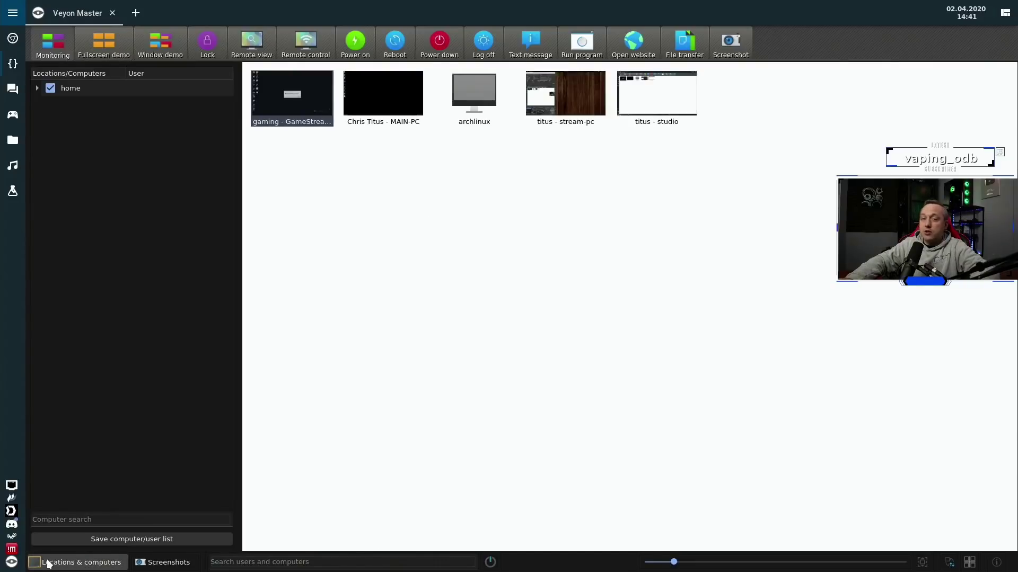
left_click(49, 563)
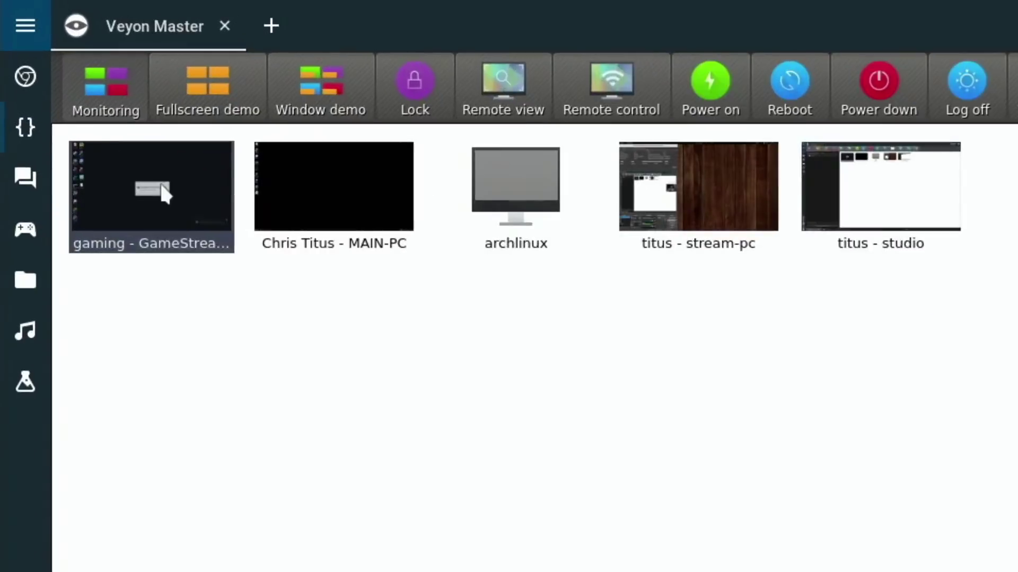
right_click(161, 182)
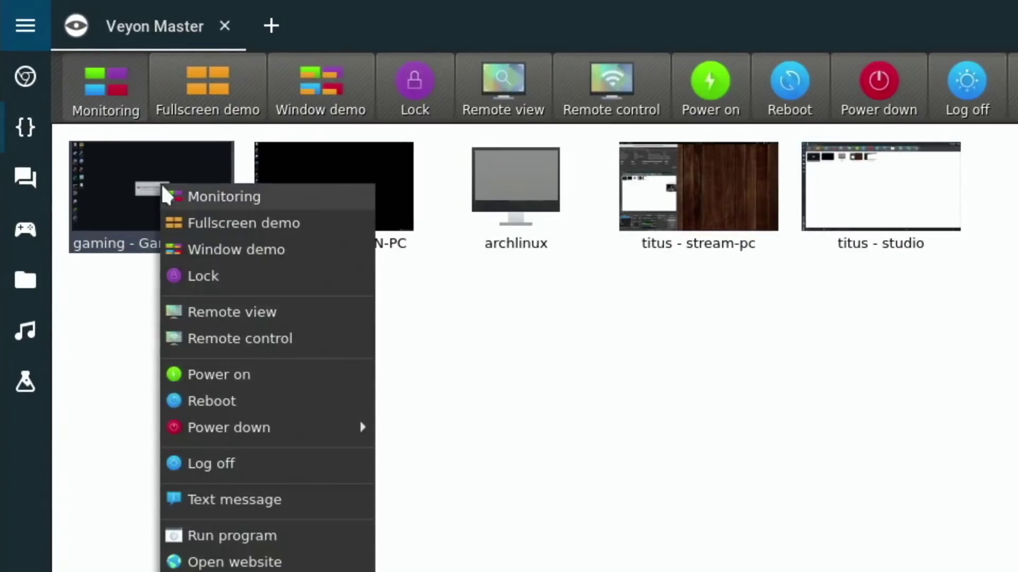
left_click(244, 249)
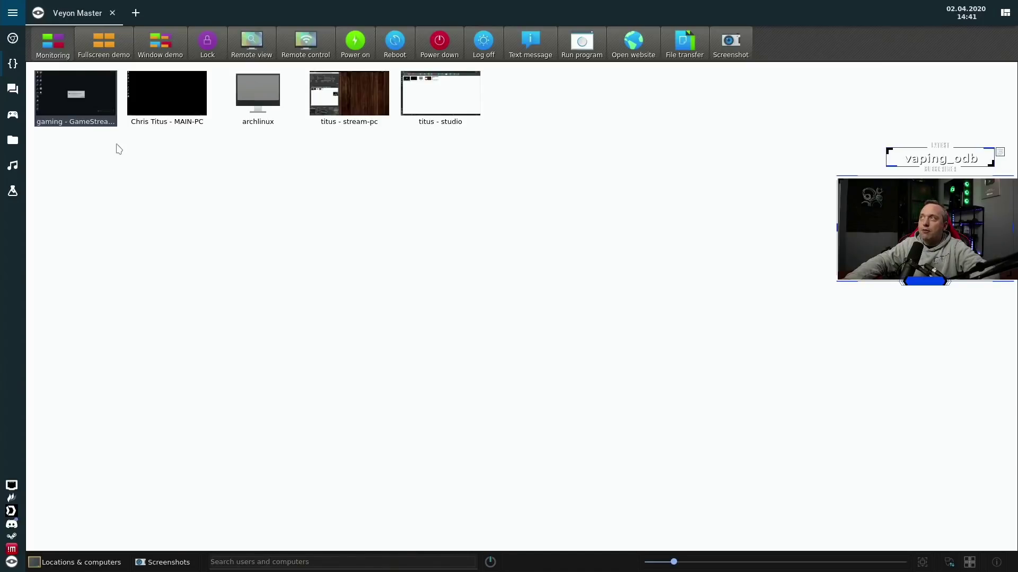
Stop the demo on GameStream-PC and clear the computer selection.
right_click(90, 105)
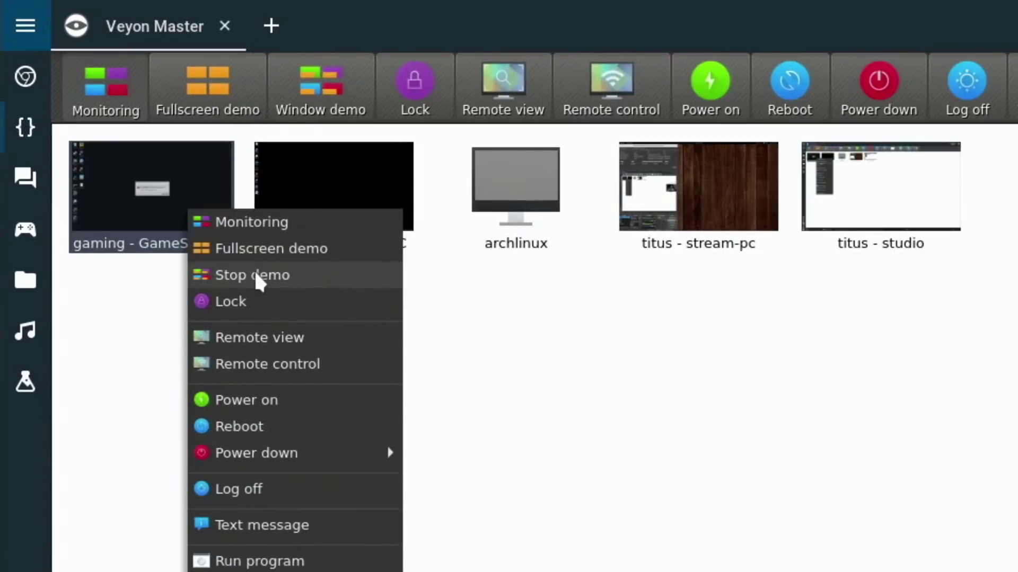
left_click(259, 274)
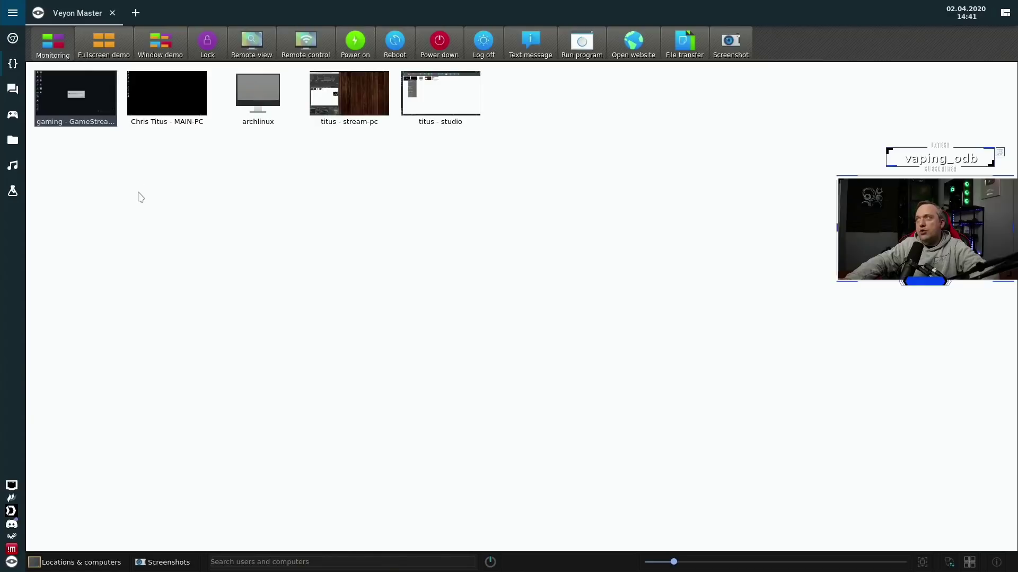
left_click(276, 363)
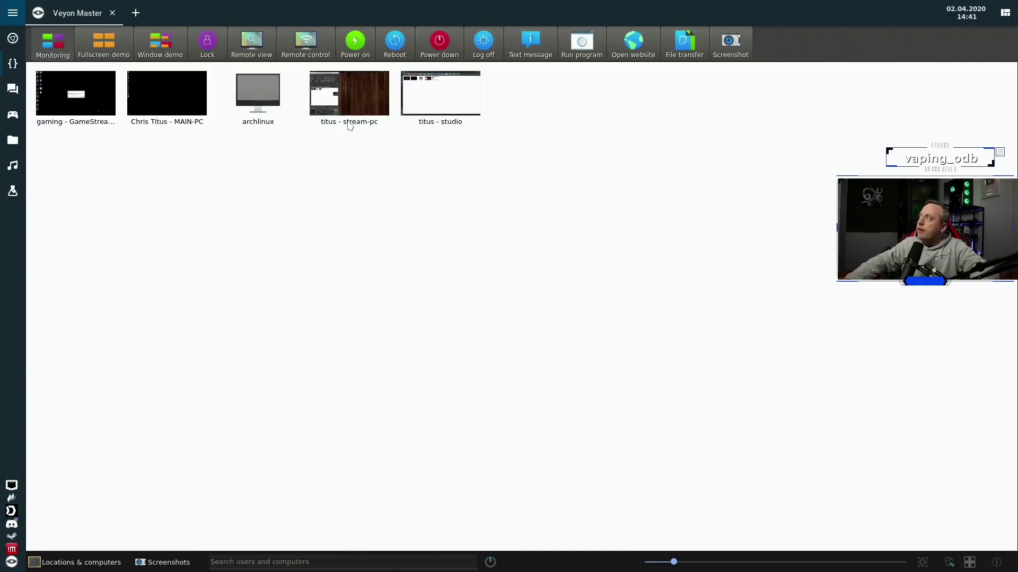